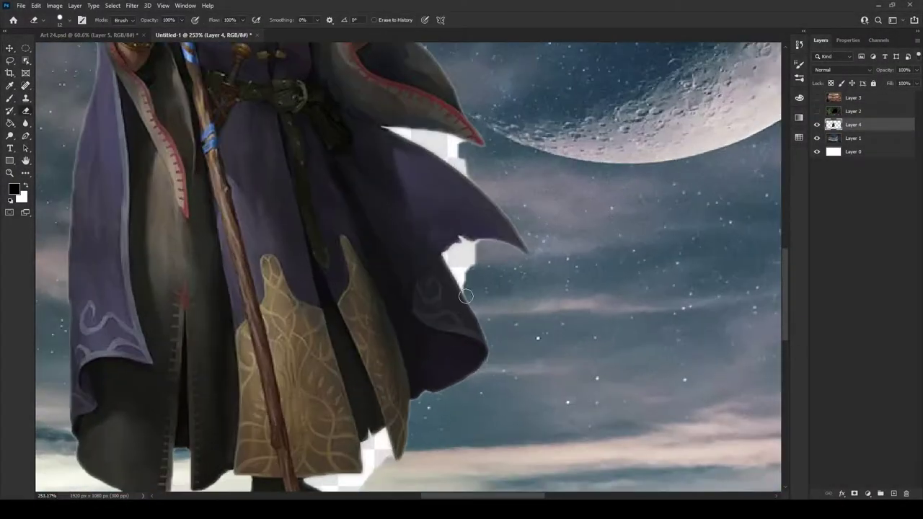
# On Layer 4, erase the white stroke and leftover notch along the cape edge
pyautogui.scroll(2, 480, 248)
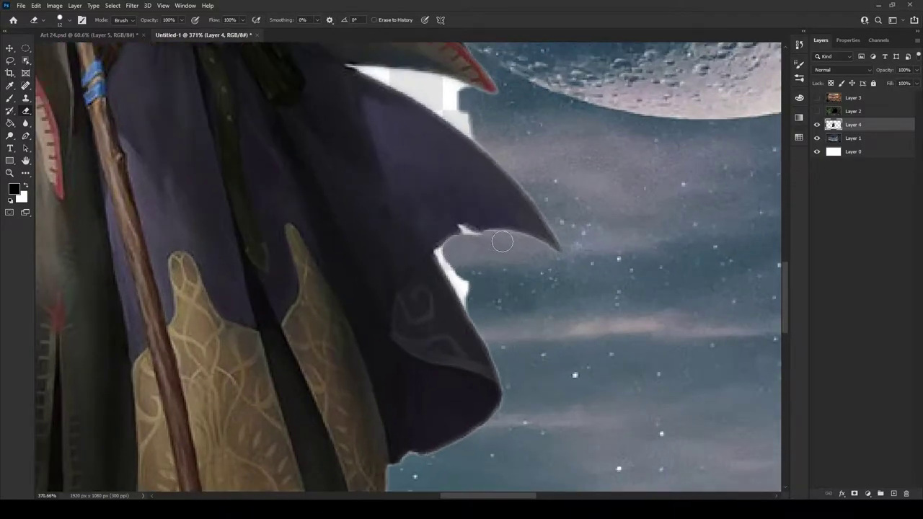
pyautogui.press('w')
pyautogui.press('e')
pyautogui.scroll(5, 471, 252)
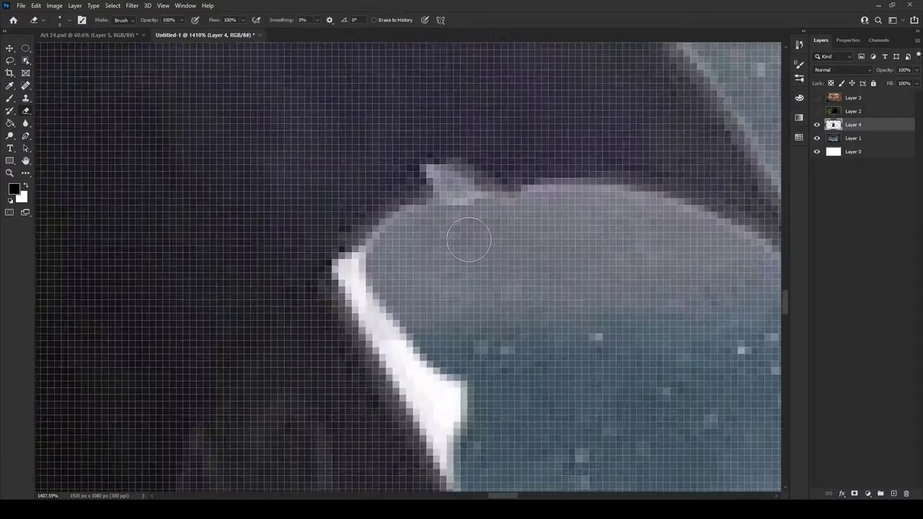
pyautogui.moveTo(421, 301); pyautogui.dragTo(442, 350)
pyautogui.scroll(-10, 443, 350)
pyautogui.scroll(10, 462, 303)
pyautogui.scroll(-10, 602, 398)
pyautogui.scroll(10, 540, 233)
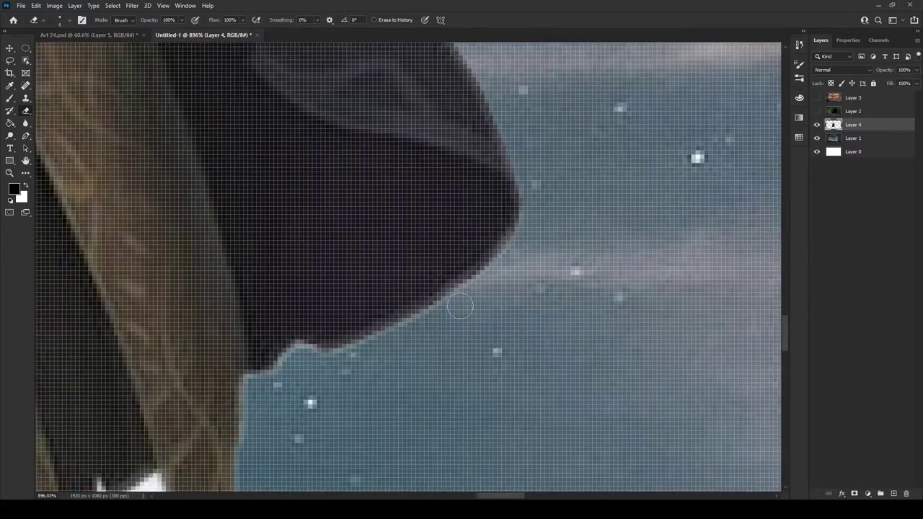
pyautogui.scroll(-3, 313, 420)
pyautogui.hscroll(-2, 255, 258)
pyautogui.hscroll(-5, 255, 257)
pyautogui.moveTo(472, 270)
pyautogui.mouseDown()
pyautogui.moveTo(402, 330)
pyautogui.moveTo(461, 338)
pyautogui.mouseUp()
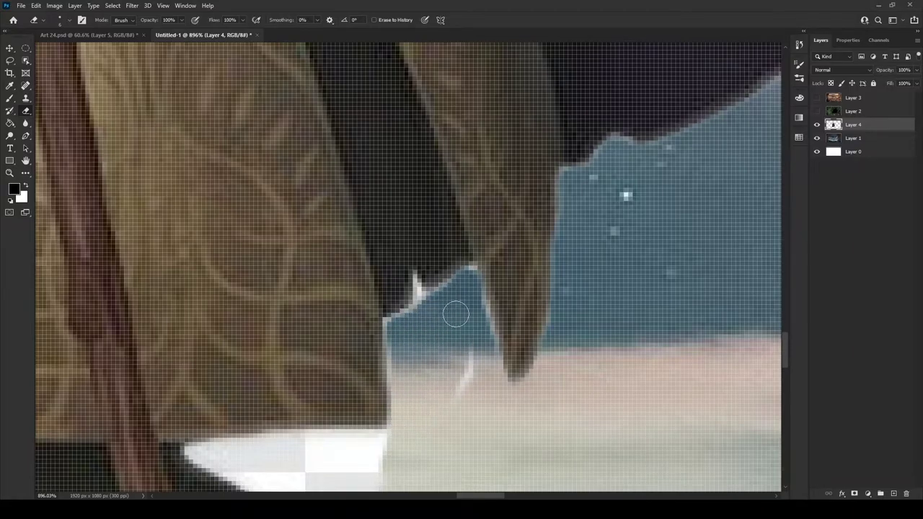
pyautogui.hscroll(-5, 462, 317)
pyautogui.scroll(-4, 604, 295)
# Lasso the white patch at the shoe's edge and erase it
pyautogui.press('l')
pyautogui.moveTo(574, 290); pyautogui.dragTo(567, 397)
pyautogui.press('e')
pyautogui.moveTo(547, 310); pyautogui.dragTo(441, 392)
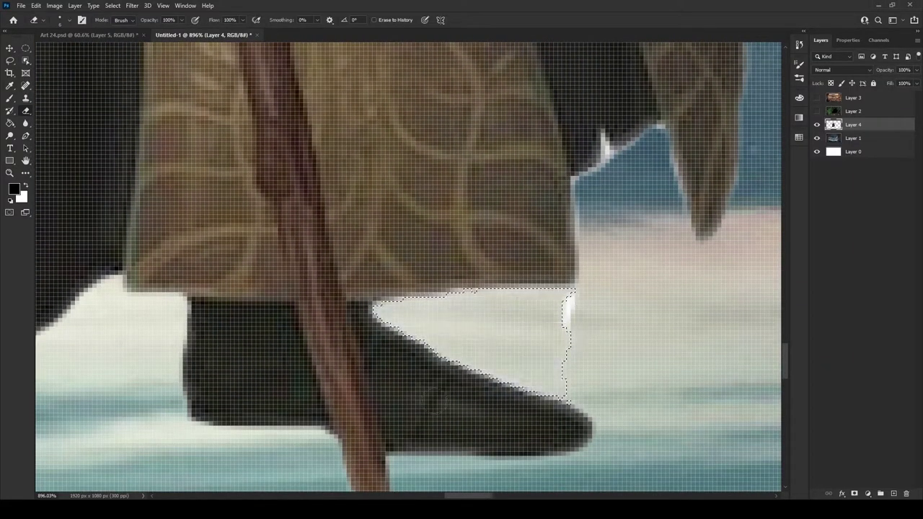
pyautogui.scroll(-5, 589, 230)
pyautogui.scroll(4, 505, 202)
# Lasso and erase the white patch beneath the cape, then erase its light fringe
pyautogui.press('l')
pyautogui.moveTo(407, 165); pyautogui.dragTo(566, 252)
pyautogui.press('e')
pyautogui.moveTo(433, 173); pyautogui.dragTo(552, 205)
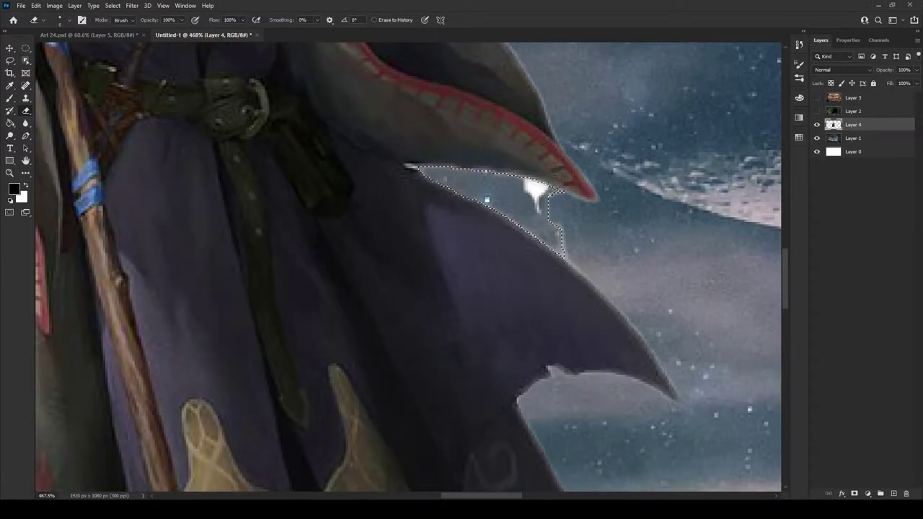
pyautogui.scroll(3, 554, 201)
pyautogui.moveTo(461, 212); pyautogui.dragTo(605, 328)
pyautogui.scroll(-5, 605, 328)
pyautogui.scroll(5, 490, 175)
pyautogui.scroll(-2, 591, 305)
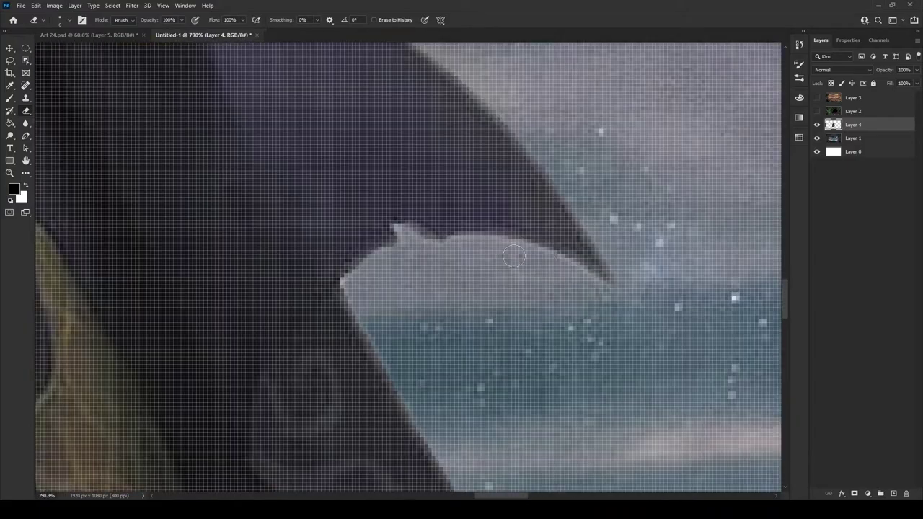
pyautogui.scroll(-3, 591, 305)
pyautogui.scroll(4, 440, 259)
# Erase the white patch between staff and hood and the halo pixels on the cape
pyautogui.press('l')
pyautogui.moveTo(433, 218)
pyautogui.mouseDown()
pyautogui.moveTo(444, 319)
pyautogui.moveTo(439, 222)
pyautogui.mouseUp()
pyautogui.press('e')
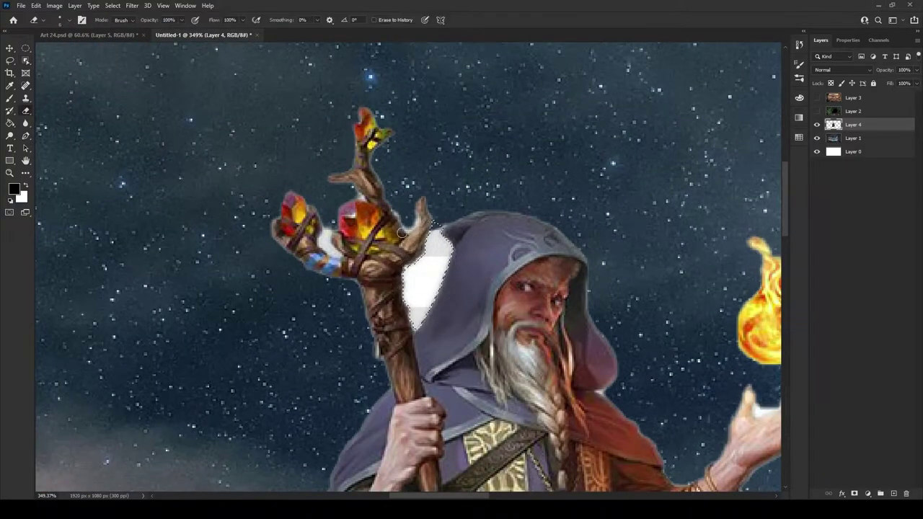
pyautogui.moveTo(437, 269); pyautogui.dragTo(429, 317)
pyautogui.scroll(4, 433, 288)
pyautogui.moveTo(426, 200)
pyautogui.mouseDown()
pyautogui.moveTo(494, 51)
pyautogui.moveTo(481, 255)
pyautogui.moveTo(403, 461)
pyautogui.moveTo(353, 270)
pyautogui.moveTo(375, 209)
pyautogui.mouseUp()
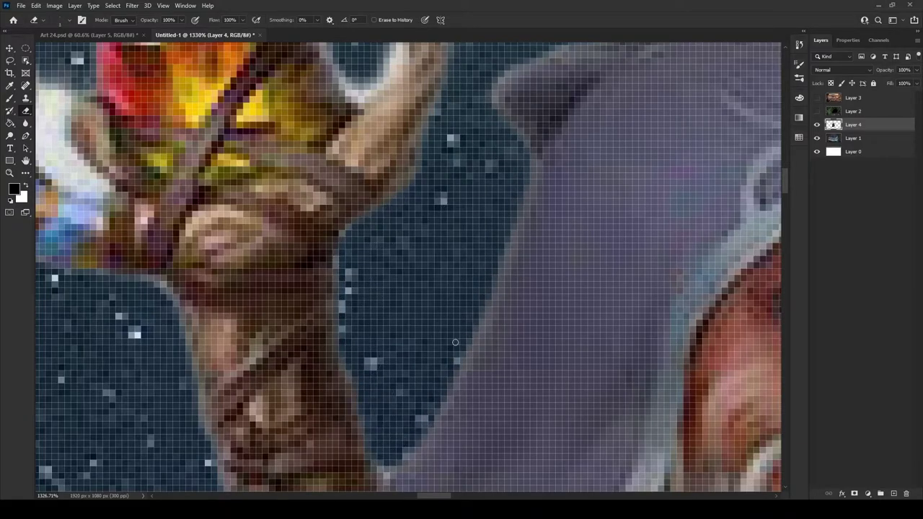
pyautogui.scroll(-3, 447, 108)
# With the whole image fitted in view, erase the light halo along the blue gap's edge
pyautogui.hotkey('ctrl', '0')
pyautogui.scroll(5, 599, 324)
pyautogui.scroll(2, 598, 310)
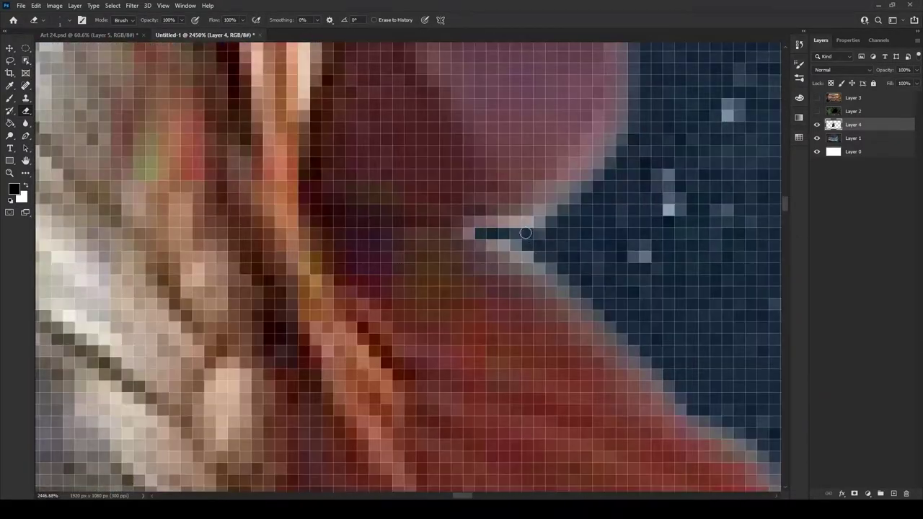
pyautogui.scroll(-5, 604, 292)
pyautogui.scroll(-5, 604, 292)
pyautogui.scroll(8, 504, 216)
pyautogui.scroll(-8, 505, 216)
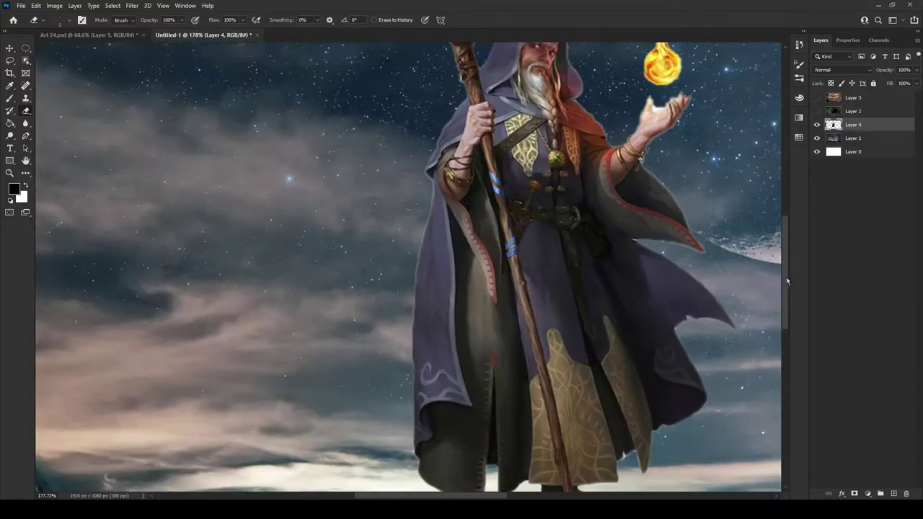
pyautogui.scroll(10, 349, 349)
pyautogui.moveTo(349, 349)
pyautogui.mouseDown()
pyautogui.moveTo(441, 225)
pyautogui.moveTo(596, 196)
pyautogui.mouseUp()
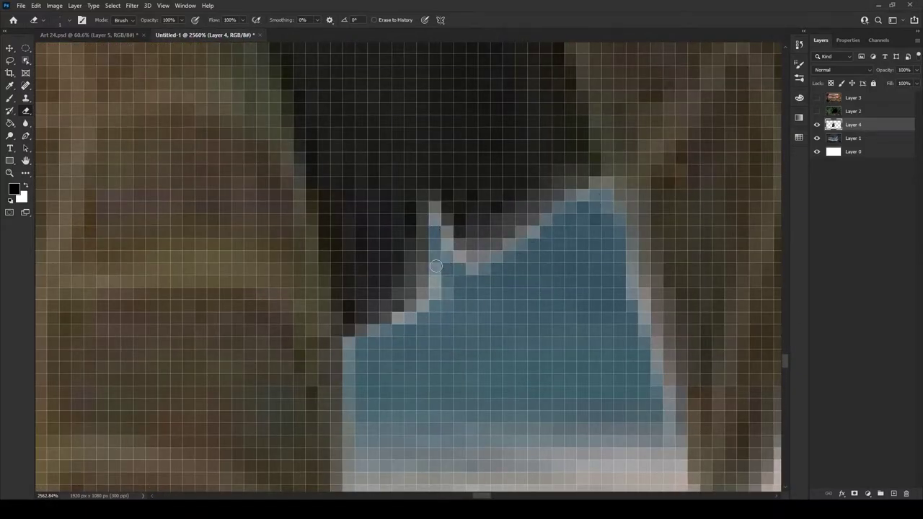
pyautogui.hotkey('ctrl', '0')
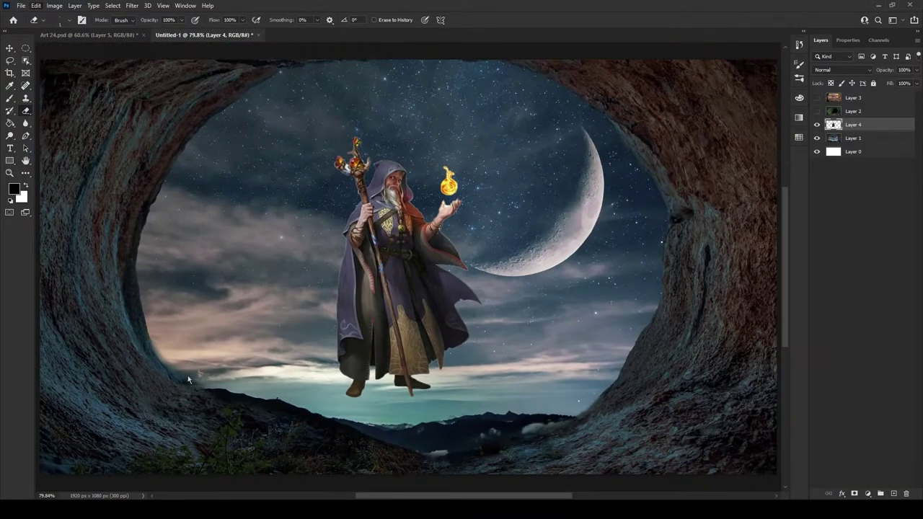
# Flip the wizard, move him to the cave's lower left, and blend the right rock's seam
pyautogui.hotkey('ctrl', 't')
pyautogui.moveTo(408, 266); pyautogui.dragTo(196, 332)
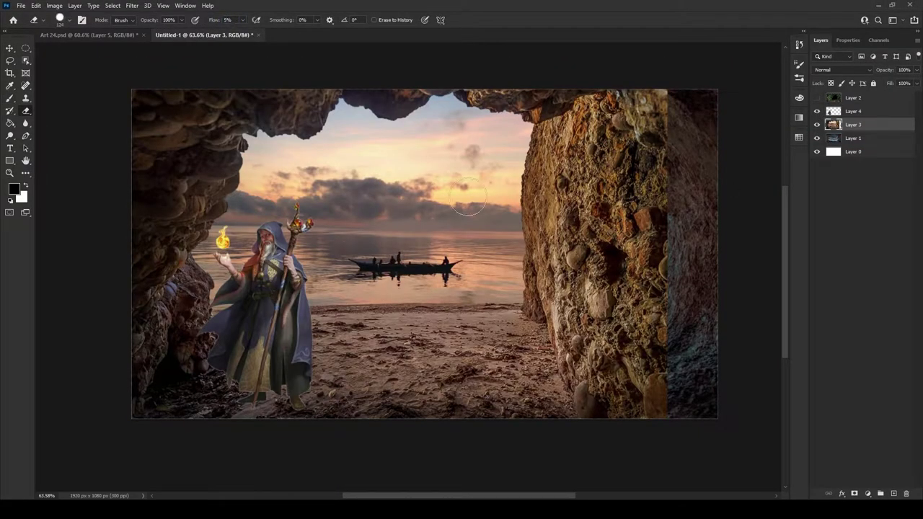
pyautogui.moveTo(667, 108); pyautogui.dragTo(671, 370)
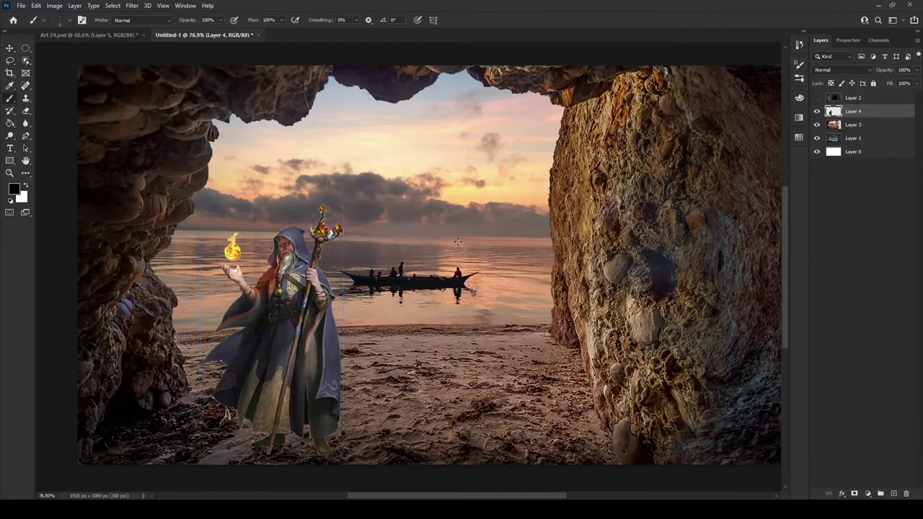
# Erase the sea and sky inside the rock opening to reveal the starry layer
pyautogui.press('w')
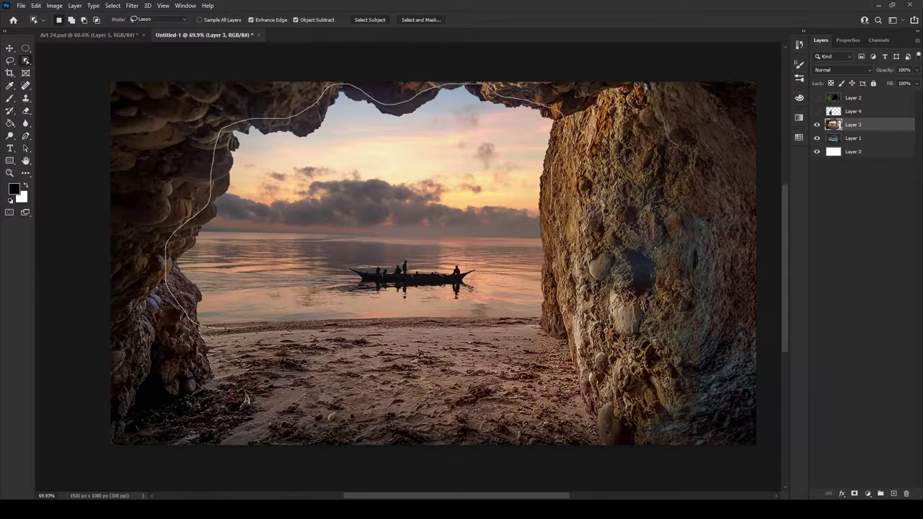
pyautogui.moveTo(245, 327); pyautogui.dragTo(248, 325)
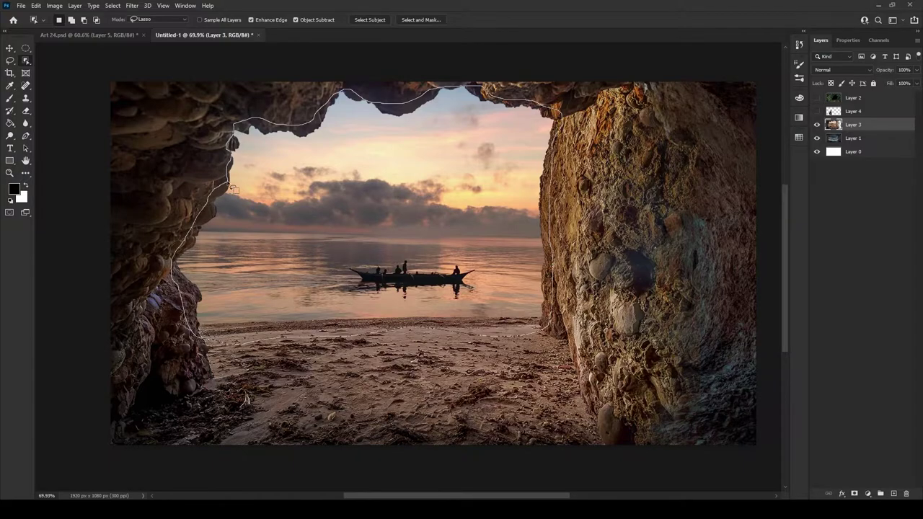
pyautogui.hotkey('ctrl', 'd')
pyautogui.press('e')
pyautogui.moveTo(340, 270); pyautogui.dragTo(288, 264)
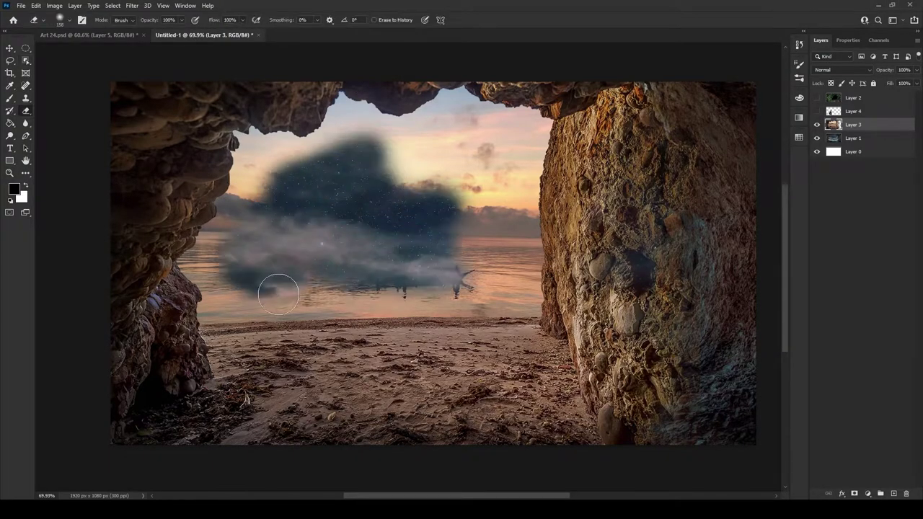
pyautogui.hotkey('ctrl', 'z')
pyautogui.moveTo(519, 270)
pyautogui.mouseDown()
pyautogui.moveTo(403, 140)
pyautogui.moveTo(346, 148)
pyautogui.moveTo(247, 251)
pyautogui.moveTo(280, 267)
pyautogui.moveTo(371, 234)
pyautogui.mouseUp()
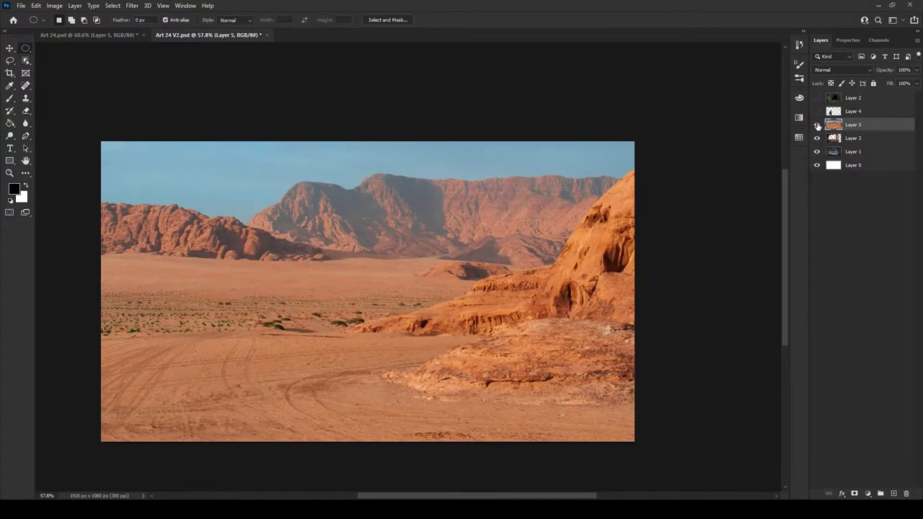
# Add a layer mask to the desert layer and move it beneath the cave layer
pyautogui.moveTo(666, 110); pyautogui.dragTo(490, 480)
pyautogui.click(854, 493)
pyautogui.hotkey('ctrl', 'i')
pyautogui.moveTo(726, 360)
pyautogui.mouseDown()
pyautogui.moveTo(480, 470)
pyautogui.moveTo(694, 399)
pyautogui.moveTo(642, 298)
pyautogui.mouseUp()
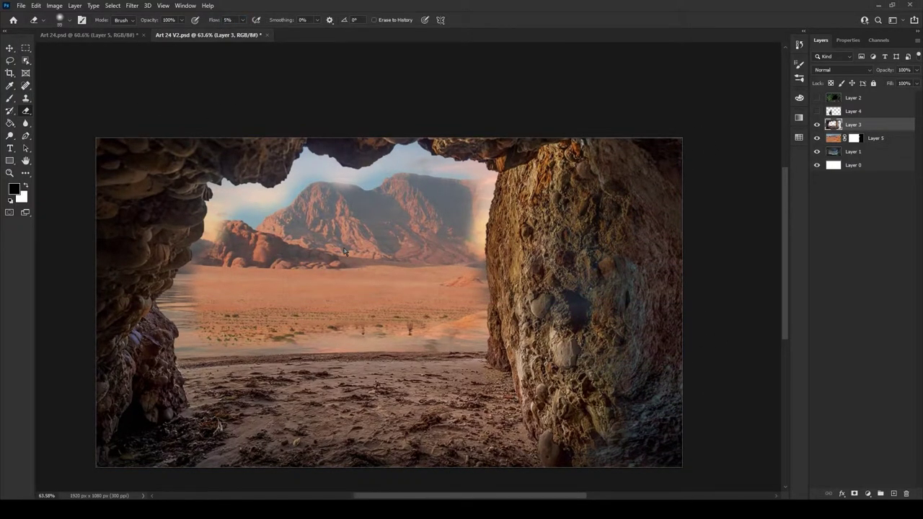
# Erase the sea haze along the right rock's base
pyautogui.scroll(5, 345, 250)
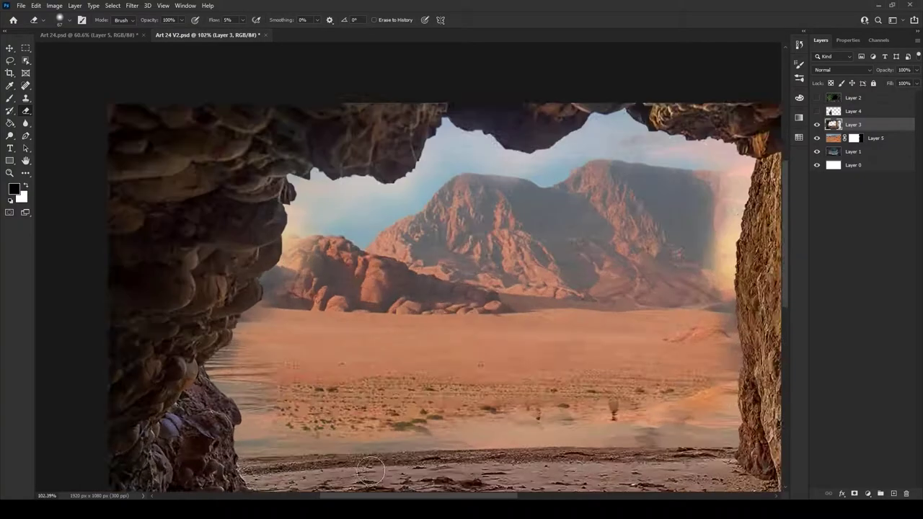
pyautogui.moveTo(256, 369); pyautogui.dragTo(201, 359)
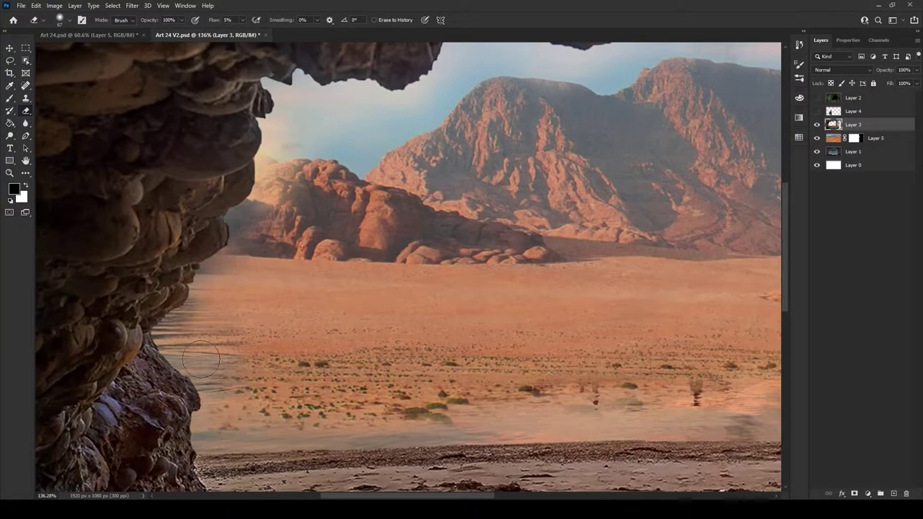
pyautogui.hscroll(5, 378, 435)
pyautogui.moveTo(389, 418); pyautogui.dragTo(527, 416)
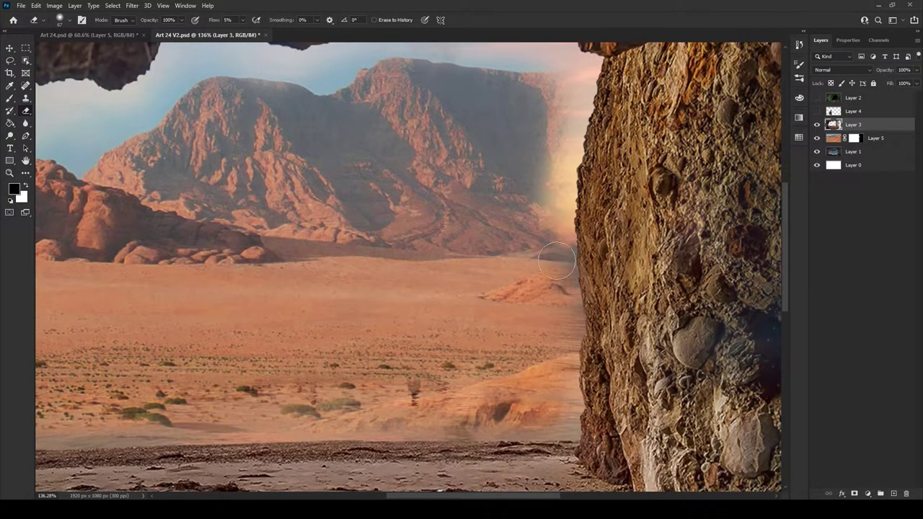
pyautogui.scroll(3, 451, 106)
pyautogui.scroll(-5, 555, 357)
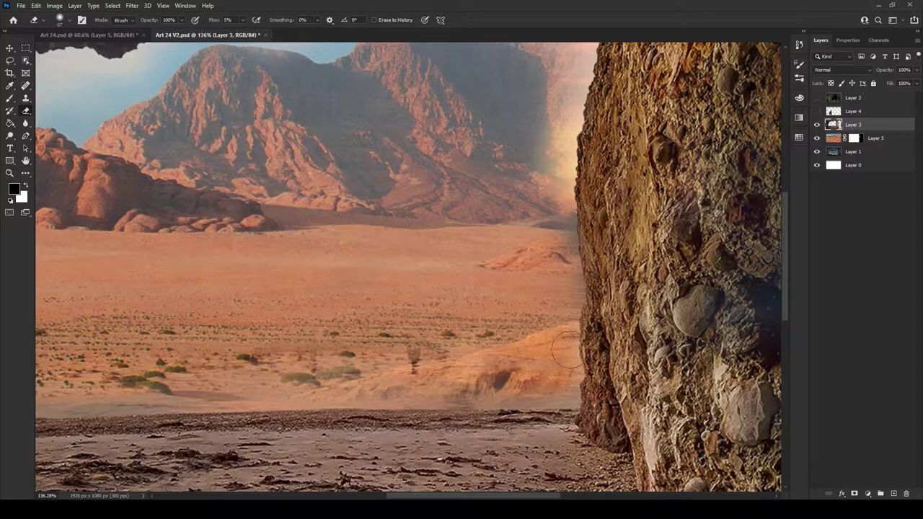
pyautogui.hscroll(-5, 405, 332)
pyautogui.scroll(2, 361, 325)
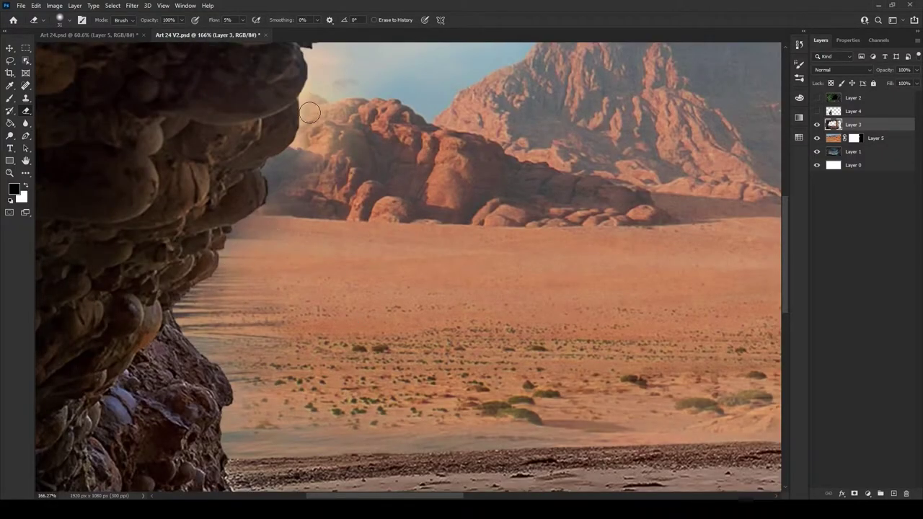
pyautogui.scroll(2, 312, 106)
pyautogui.scroll(2, 419, 224)
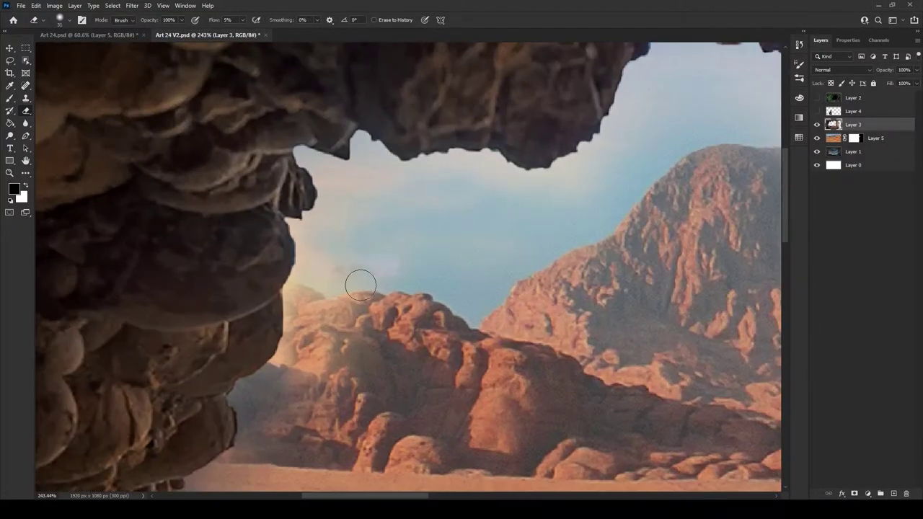
# Erase the light haze over the rocks by the cliff and along the bottom
pyautogui.moveTo(306, 284); pyautogui.dragTo(358, 345)
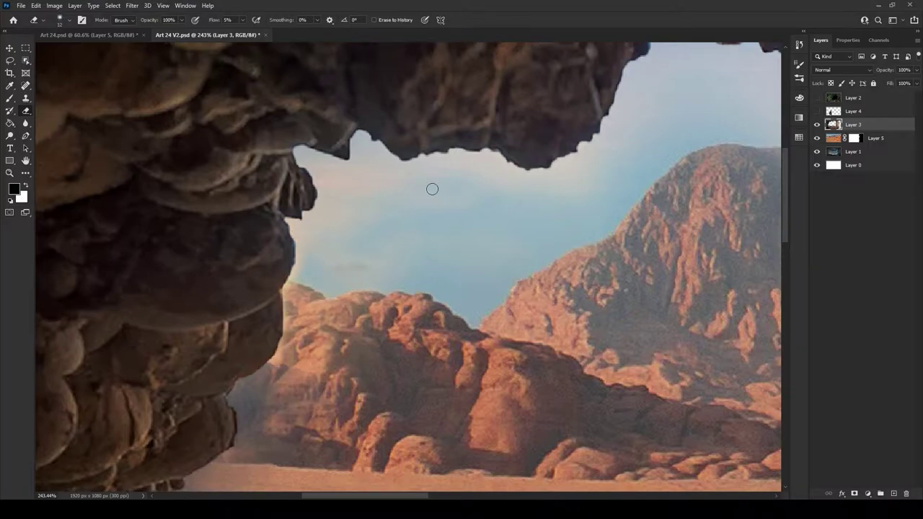
pyautogui.scroll(-5, 446, 218)
pyautogui.scroll(4, 475, 435)
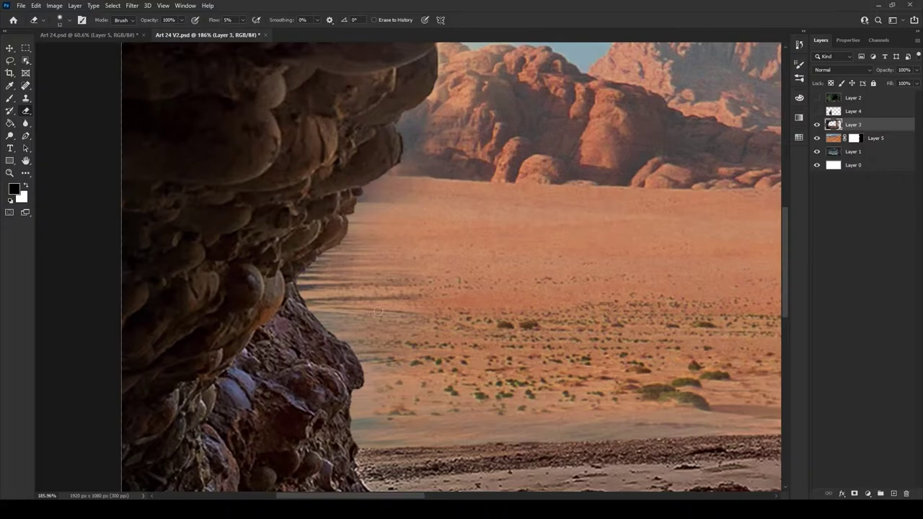
pyautogui.moveTo(401, 497); pyautogui.dragTo(527, 498)
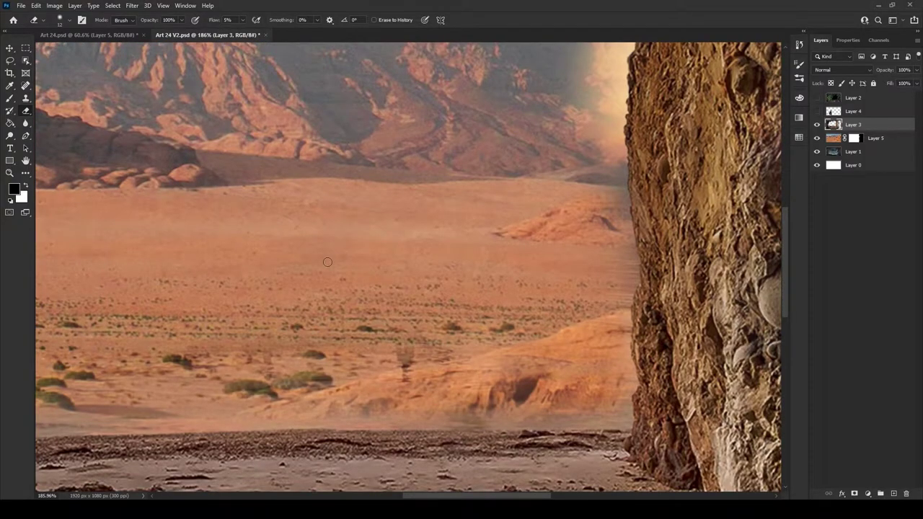
pyautogui.scroll(-3, 328, 262)
pyautogui.scroll(2, 491, 247)
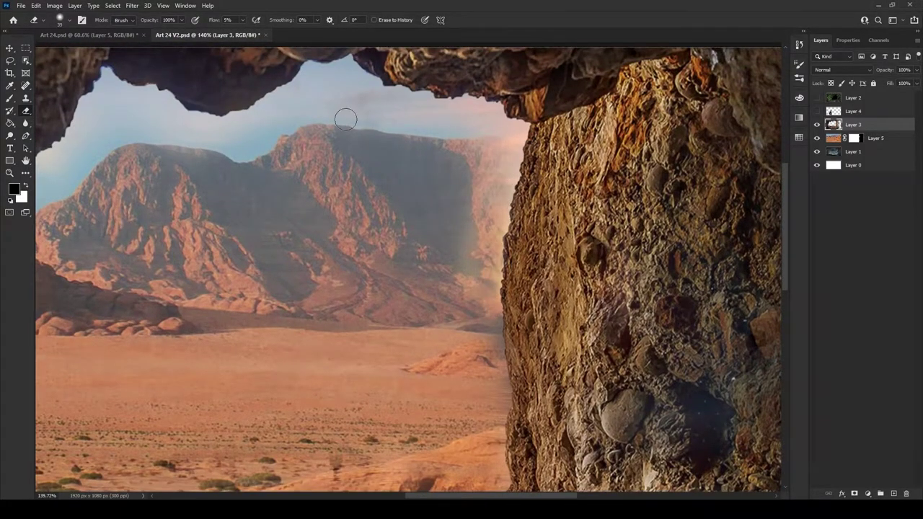
pyautogui.scroll(-3, 355, 118)
# Show the wizard layer again and give it an Inner Shadow effect
pyautogui.click(817, 111)
pyautogui.scroll(1, 286, 324)
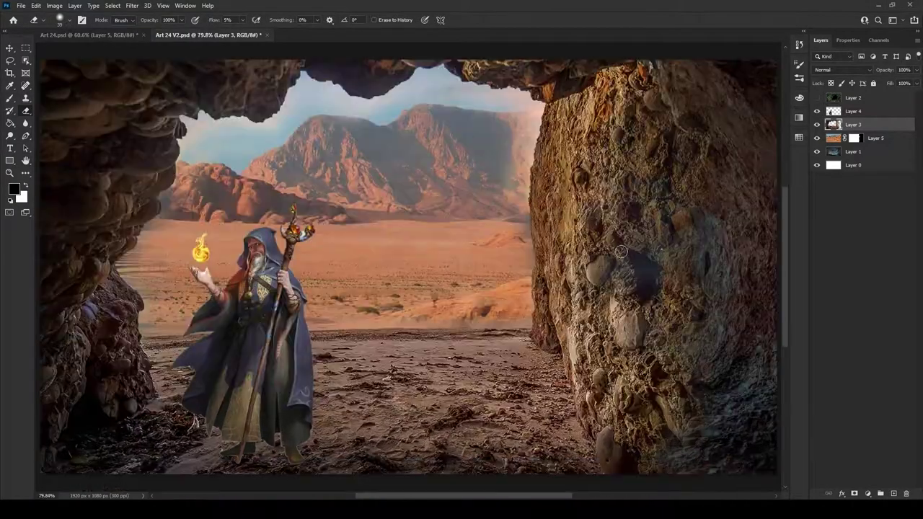
pyautogui.doubleClick(872, 111)
pyautogui.click(685, 295)
# Lower the inner shadow opacity, enlarge its size, and duplicate the rock layer
pyautogui.moveTo(858, 250); pyautogui.dragTo(852, 251)
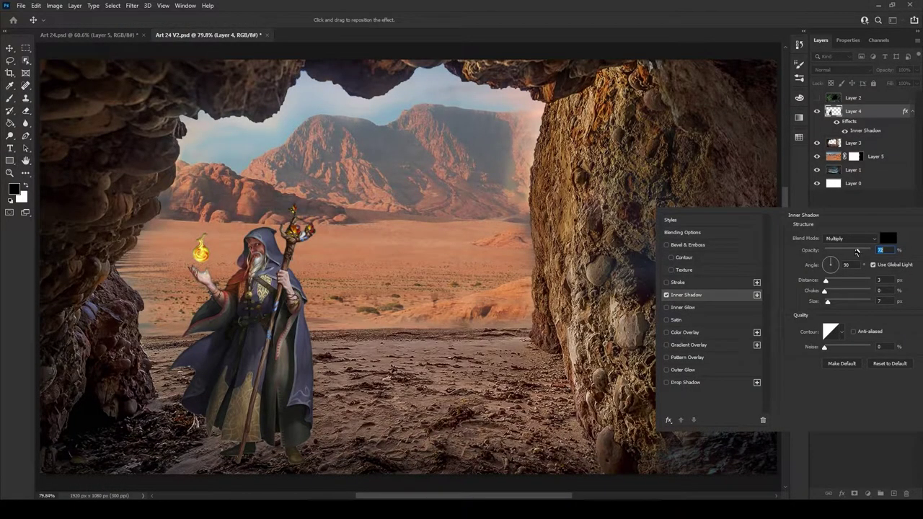
pyautogui.moveTo(825, 280); pyautogui.dragTo(830, 302)
pyautogui.press('Return')
pyautogui.hotkey('ctrl', 'j')
# Tweak the copy's inner shadow, discard the Inner Glow attempt, and reorder the rock layers
pyautogui.click(710, 295)
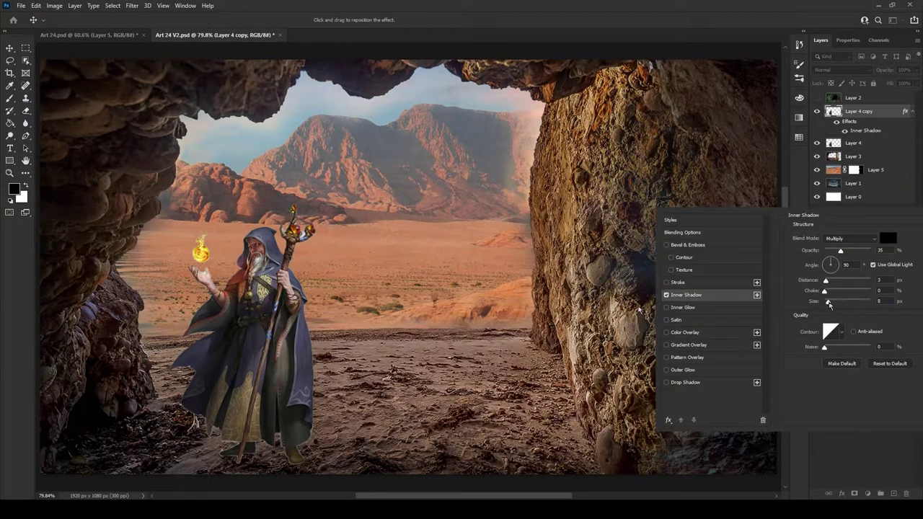
pyautogui.moveTo(857, 251); pyautogui.dragTo(851, 251)
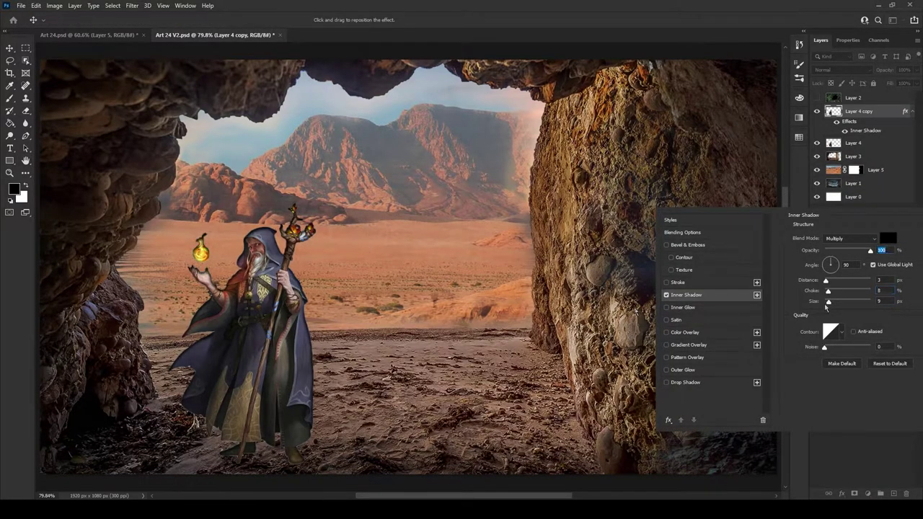
pyautogui.click(714, 307)
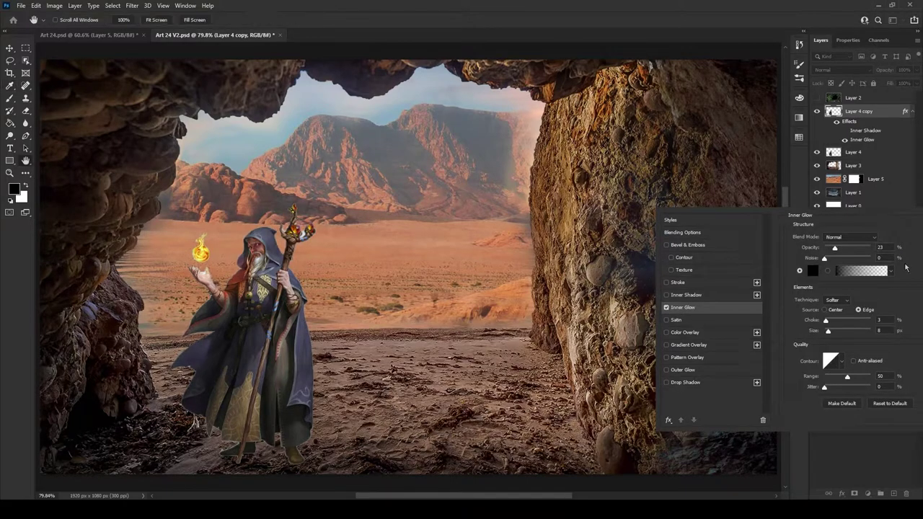
pyautogui.hotkey('ctrl', 'z')
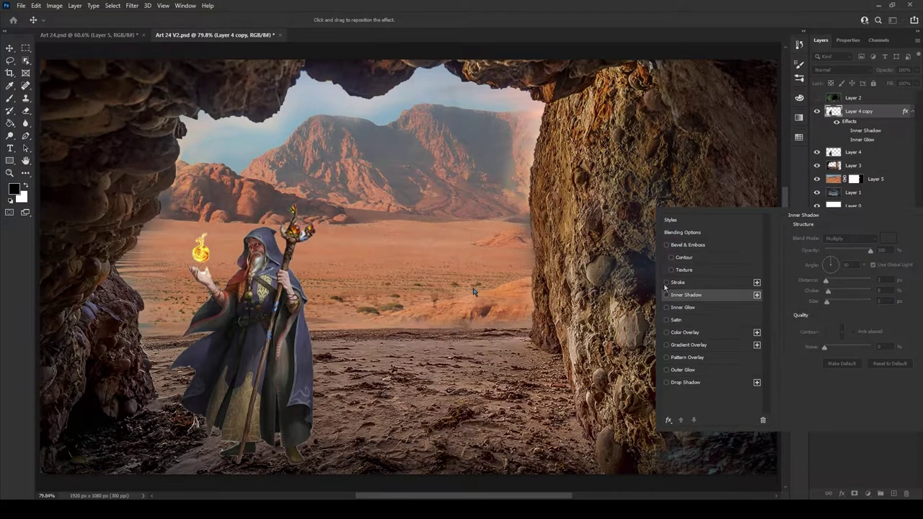
pyautogui.press('Escape')
pyautogui.hotkey('ctrl', 'z')
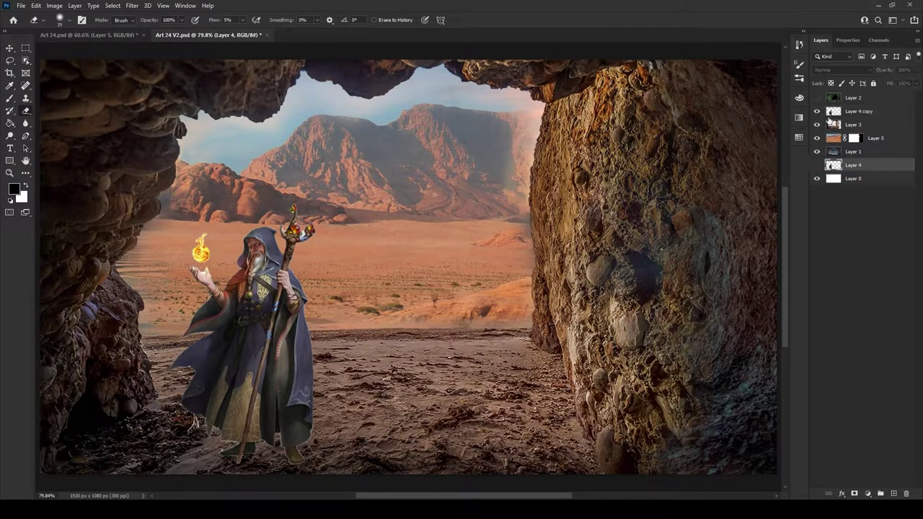
pyautogui.hotkey('ctrl', 'z')
pyautogui.hotkey('ctrl', 'z')
pyautogui.hotkey('ctrl', 'z')
pyautogui.doubleClick(860, 98)
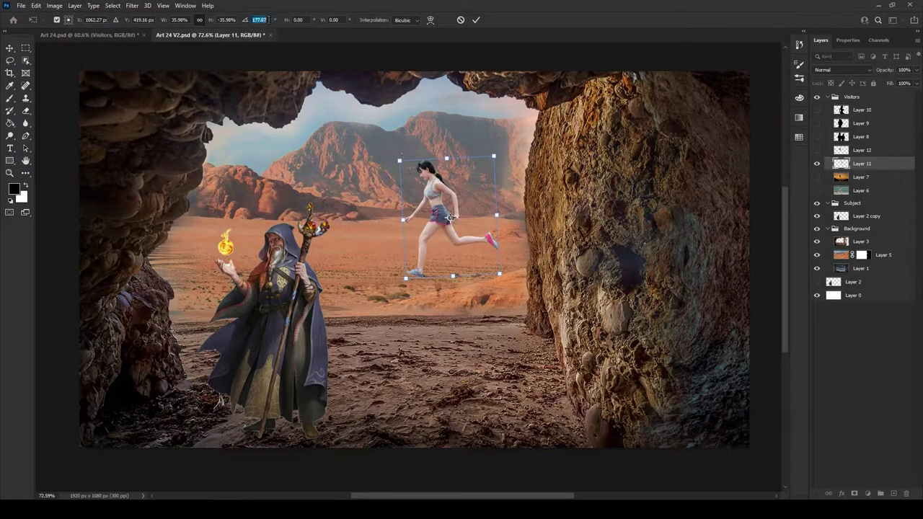
# Flip the running girl, shift the jumping silhouette, and shrink the couple into the distance
pyautogui.moveTo(449, 217)
pyautogui.mouseDown()
pyautogui.moveTo(435, 172)
pyautogui.moveTo(506, 240)
pyautogui.mouseUp()
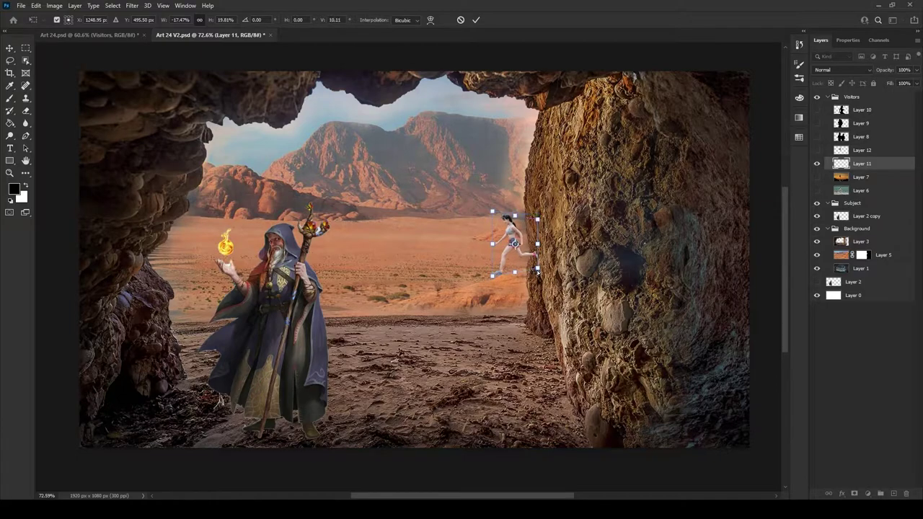
pyautogui.press('Return')
pyautogui.moveTo(348, 169)
pyautogui.mouseDown()
pyautogui.moveTo(456, 195)
pyautogui.moveTo(342, 177)
pyautogui.mouseUp()
pyautogui.moveTo(583, 72)
pyautogui.mouseDown()
pyautogui.moveTo(504, 90)
pyautogui.moveTo(445, 143)
pyautogui.moveTo(412, 210)
pyautogui.mouseUp()
pyautogui.moveTo(382, 253); pyautogui.dragTo(397, 231)
pyautogui.press('Return')
pyautogui.click(816, 150)
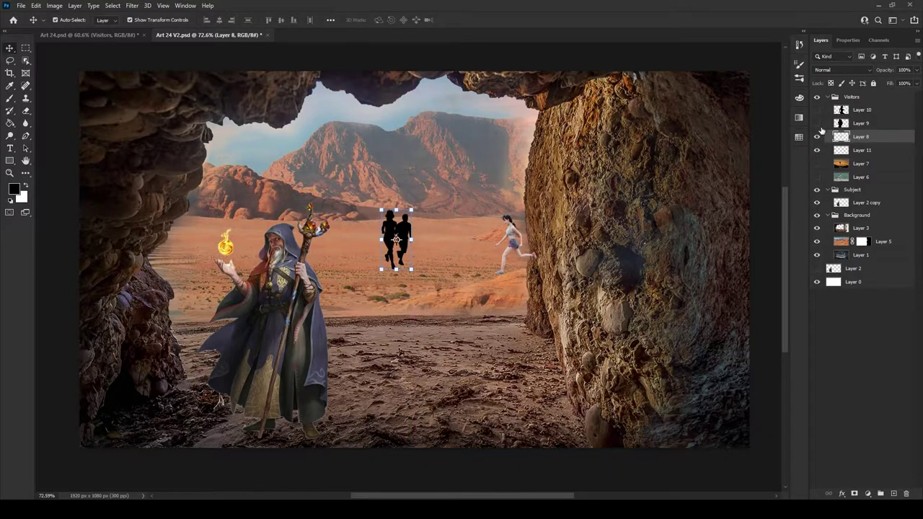
# Show the large silhouette and shrink it to a tiny figure near the horizon
pyautogui.click(860, 124)
pyautogui.hotkey('ctrl', 't')
pyautogui.moveTo(310, 432); pyautogui.dragTo(535, 187)
pyautogui.moveTo(634, 153); pyautogui.dragTo(482, 254)
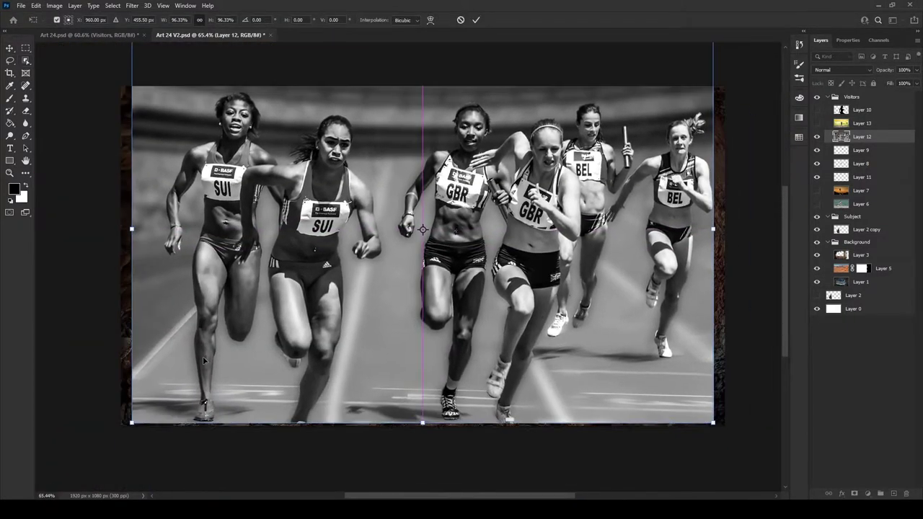
pyautogui.click(476, 22)
# Copy the second runner onto a new layer and scale the runners toward the scene centre
pyautogui.moveTo(362, 115); pyautogui.dragTo(387, 266)
pyautogui.moveTo(326, 106); pyautogui.dragTo(317, 99)
pyautogui.hotkey('ctrl', 'j')
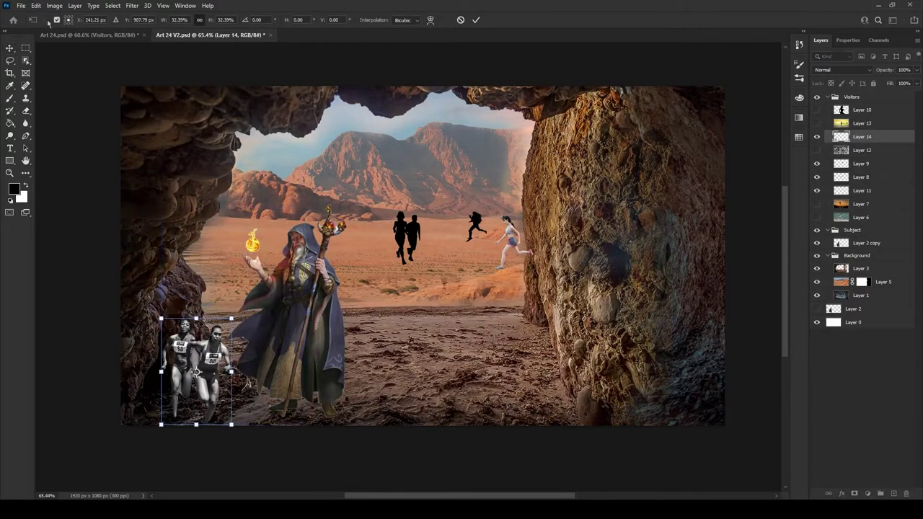
pyautogui.moveTo(196, 372); pyautogui.dragTo(459, 212)
pyautogui.moveTo(495, 157); pyautogui.dragTo(462, 211)
pyautogui.press('Return')
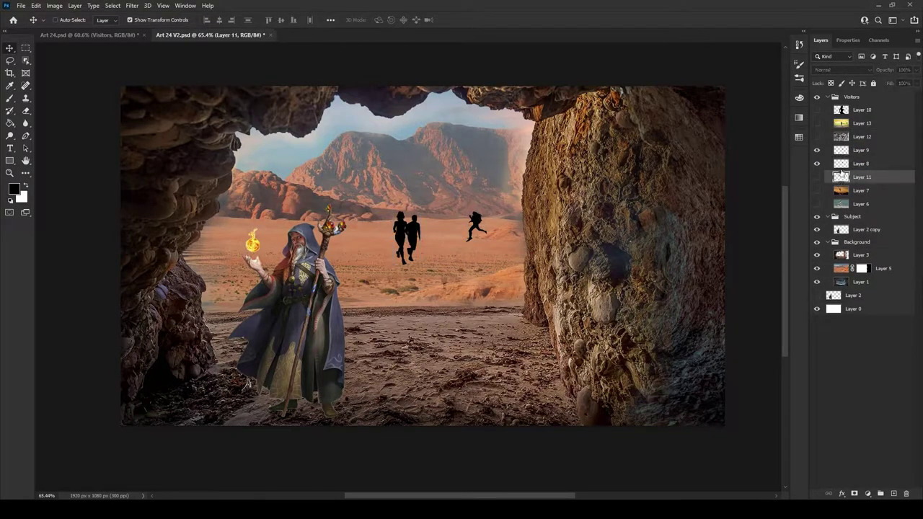
# Show the grey runners, delete the jumping silhouette layer, and place the black silhouettes beside them
pyautogui.click(816, 136)
pyautogui.click(840, 175)
pyautogui.press('Delete')
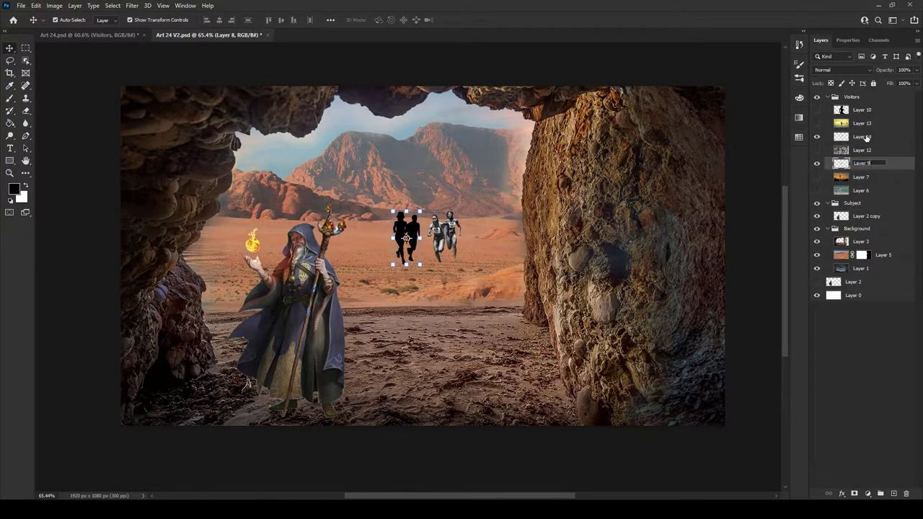
pyautogui.click(404, 238)
pyautogui.moveTo(400, 225); pyautogui.dragTo(467, 227)
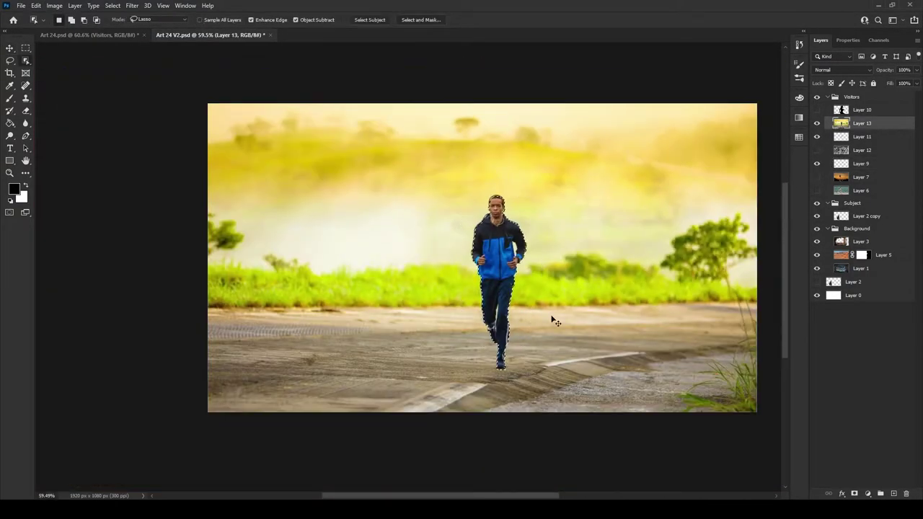
# Duplicate a runner, shrink it toward the horizon, and fill it black via a clipped layer
pyautogui.hotkey('ctrl', 'j')
pyautogui.hotkey('ctrl', 't')
pyautogui.moveTo(499, 296); pyautogui.dragTo(490, 197)
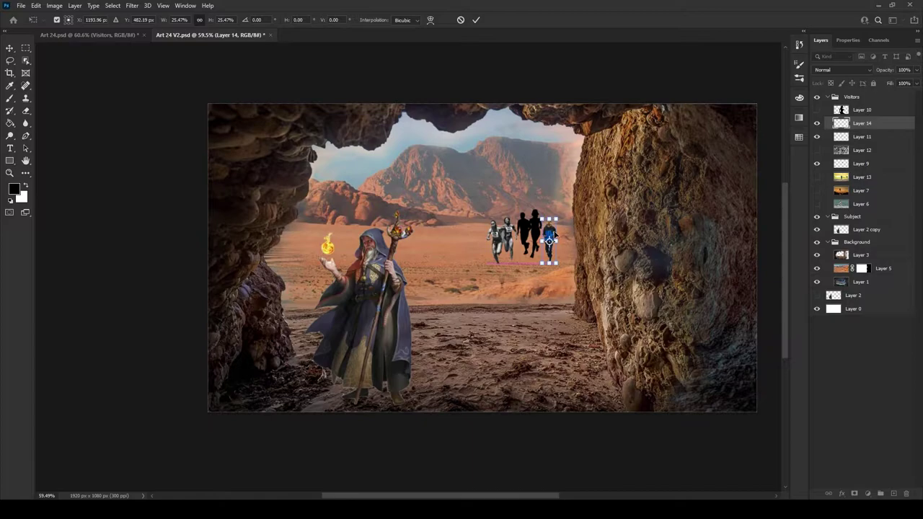
pyautogui.press('Return')
pyautogui.hotkey('ctrl', 'shift', 'alt', 'n')
pyautogui.hotkey('ctrl', 'alt', 'g')
pyautogui.press('g')
pyautogui.hotkey('alt', 'BackSpace')
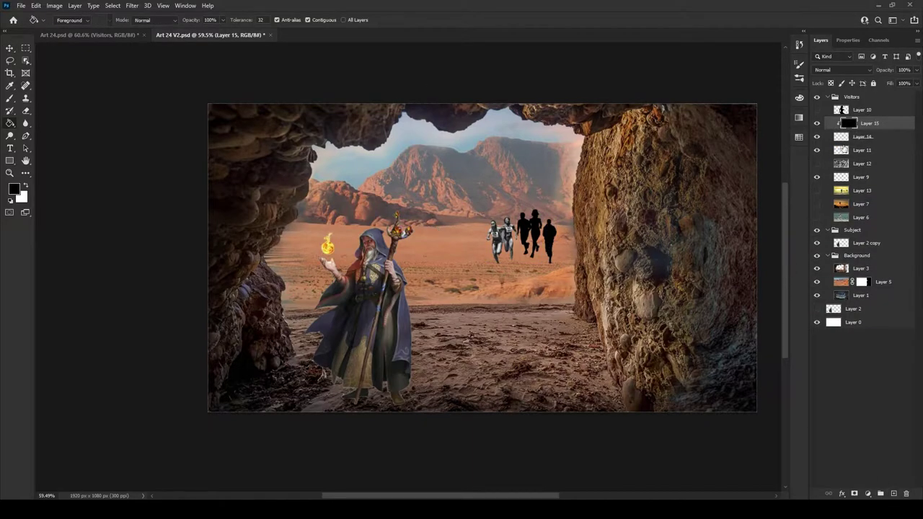
# Clip a new layer to the grey runners and shift the runner silhouettes into position
pyautogui.click(840, 150)
pyautogui.hotkey('ctrl', 'shift', 'alt', 'n')
pyautogui.hotkey('ctrl', 'alt', 'g')
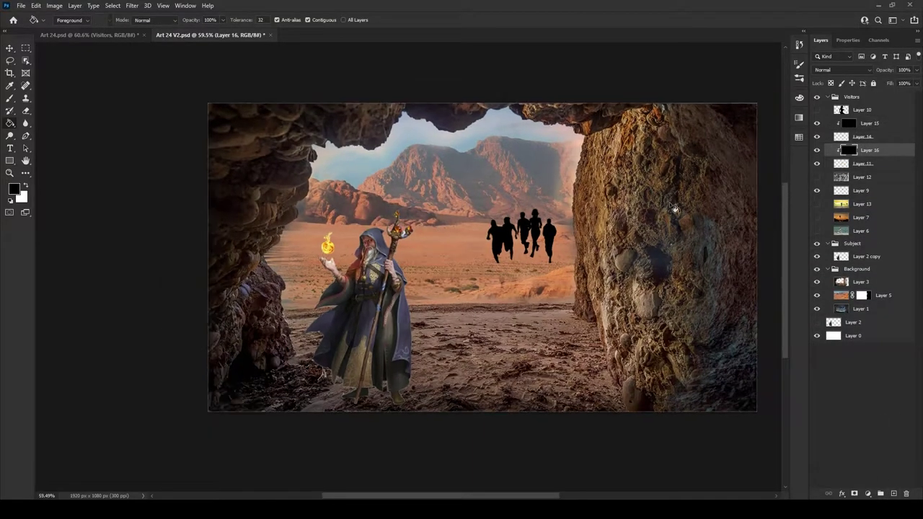
pyautogui.press('v')
pyautogui.moveTo(524, 240)
pyautogui.mouseDown()
pyautogui.moveTo(500, 240)
pyautogui.moveTo(514, 216)
pyautogui.moveTo(553, 236)
pyautogui.mouseUp()
pyautogui.press('Return')
# Remove the extra right-hand runner silhouette and select the black fill layer
pyautogui.scroll(1, 476, 238)
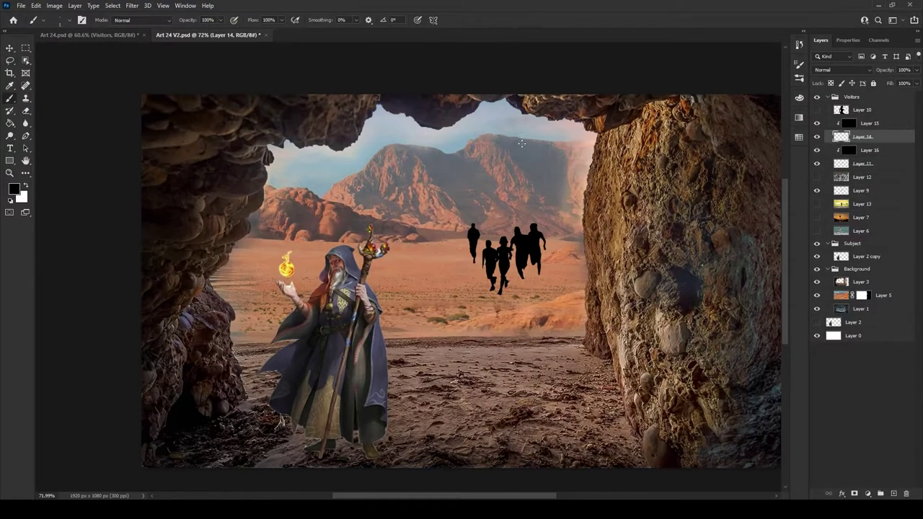
pyautogui.press('b')
pyautogui.scroll(1, 514, 240)
pyautogui.hotkey('ctrl', 't')
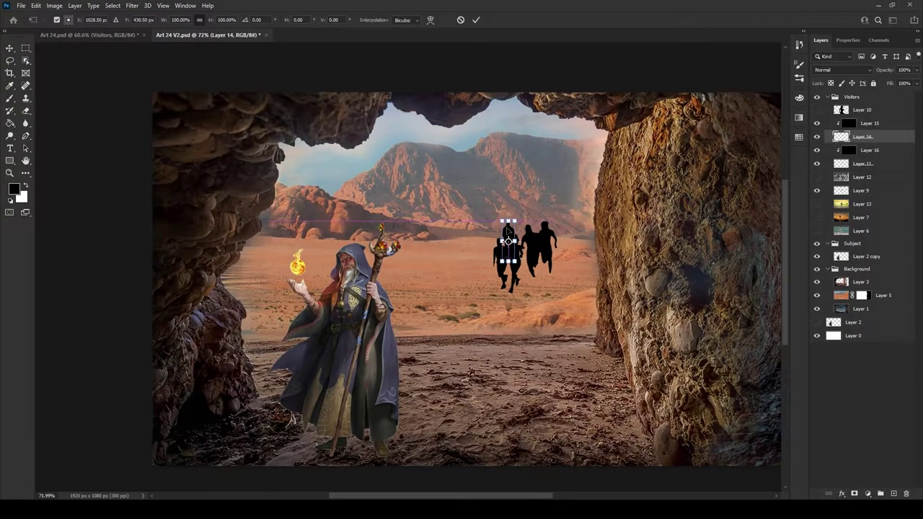
pyautogui.hotkey('ctrl', 'z')
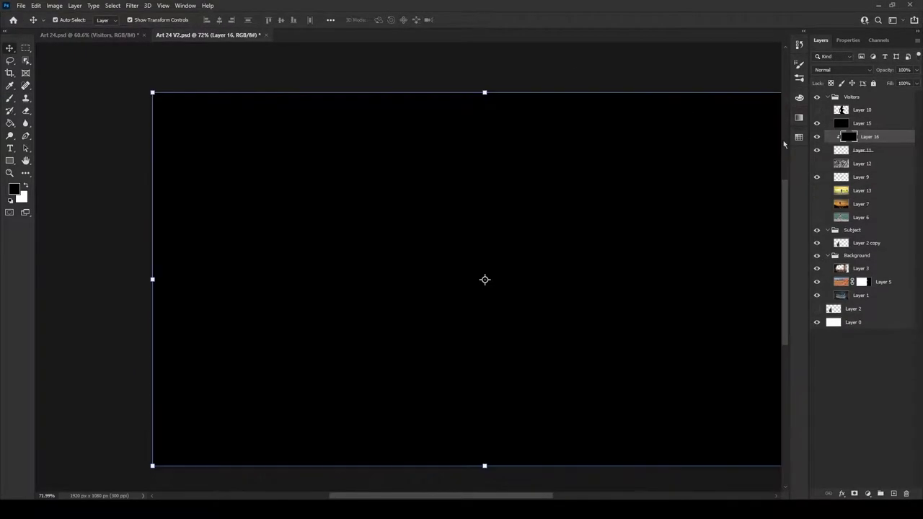
pyautogui.click(849, 123)
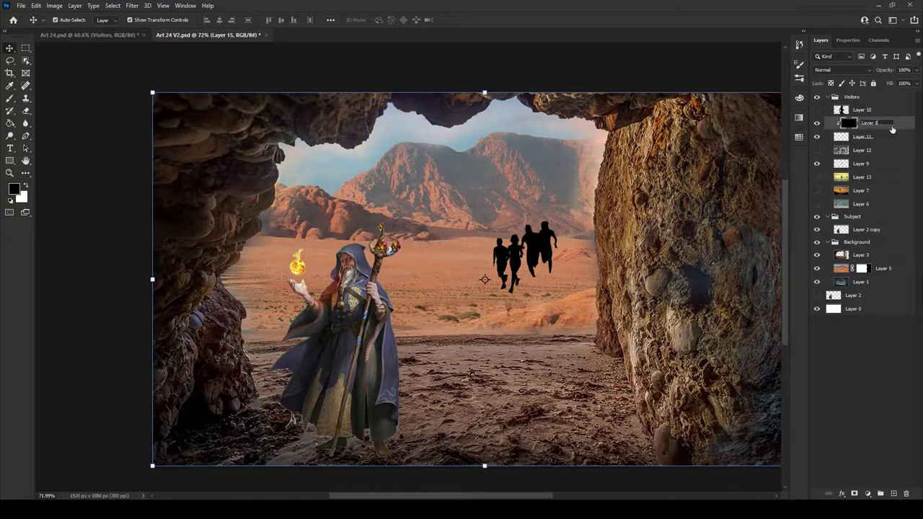
# Copy Levels 2, Curves 2 and the Environment group from Art 24.psd into Art 24 V2, and scale the reddish overlay into place
pyautogui.hotkey('ctrl', 'Tab')
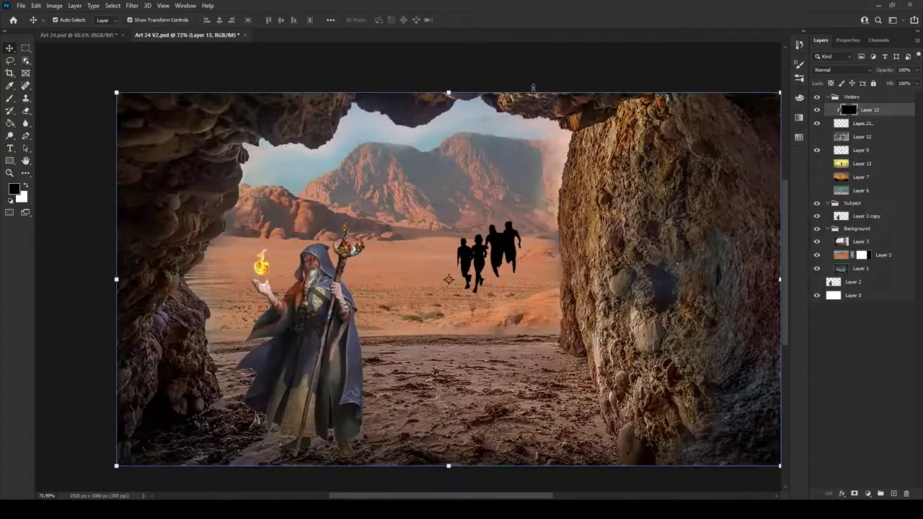
pyautogui.moveTo(834, 140)
pyautogui.mouseDown()
pyautogui.moveTo(568, 156)
pyautogui.moveTo(618, 171)
pyautogui.mouseUp()
pyautogui.hotkey('ctrl', 't')
pyautogui.press('Return')
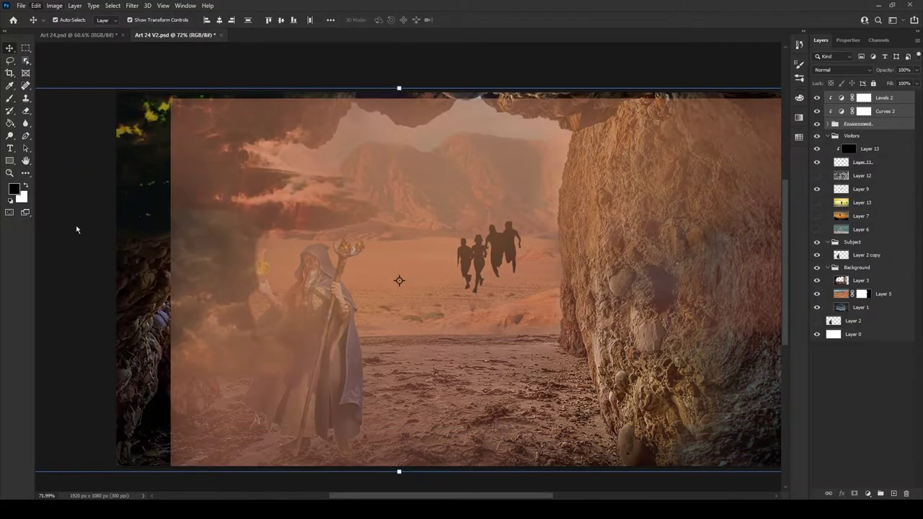
pyautogui.moveTo(780, 472); pyautogui.dragTo(431, 303)
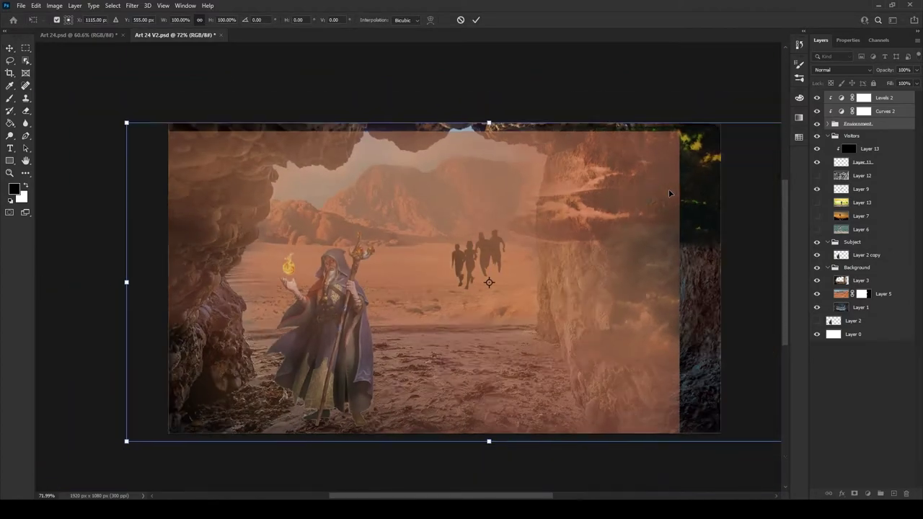
pyautogui.press('Return')
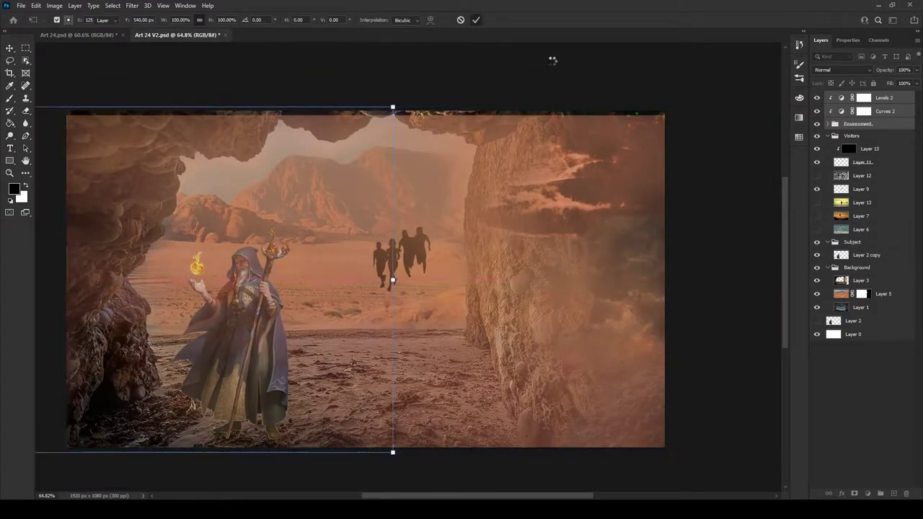
# Isolate the Hard Light cloud layer by hiding the reddish tint, Visitors group and underlying scene
pyautogui.click(835, 123)
pyautogui.click(816, 177)
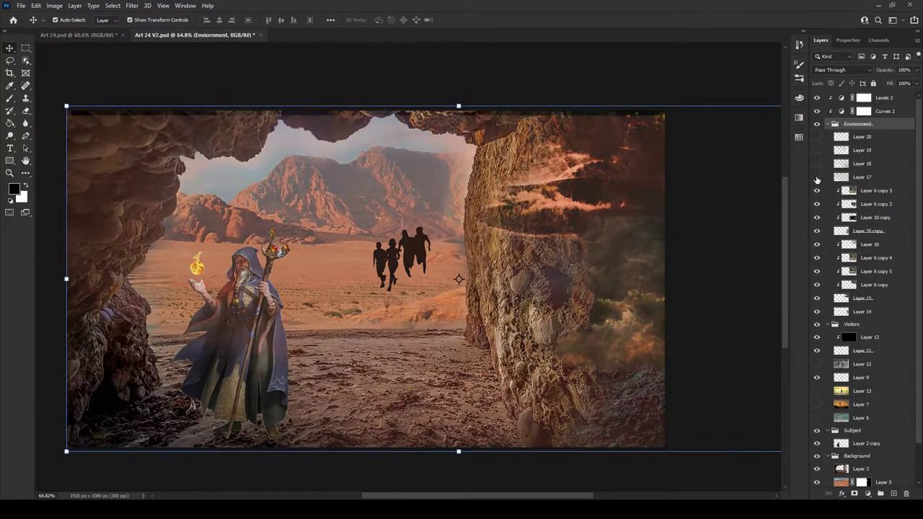
pyautogui.click(869, 230)
pyautogui.click(865, 297)
pyautogui.click(817, 324)
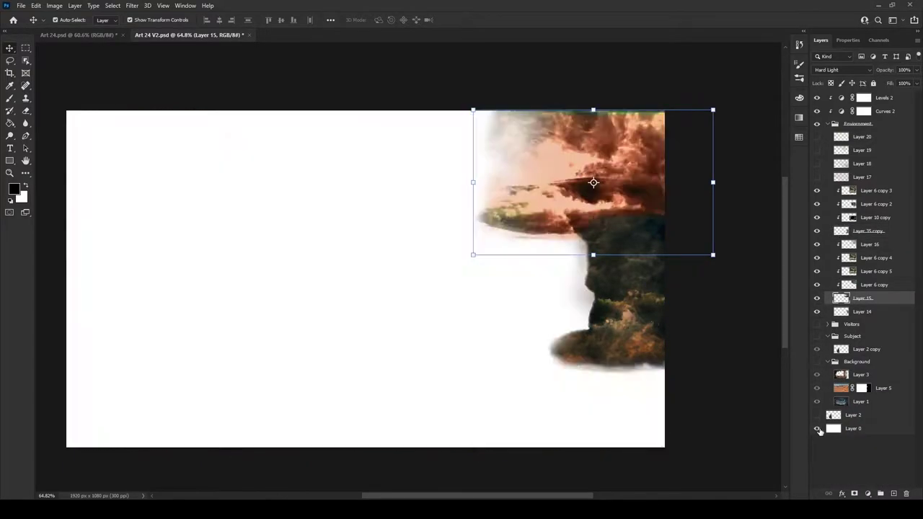
pyautogui.hotkey('ctrl', 'alt', 'shift', 'e')
pyautogui.click(847, 191)
pyautogui.press('Delete')
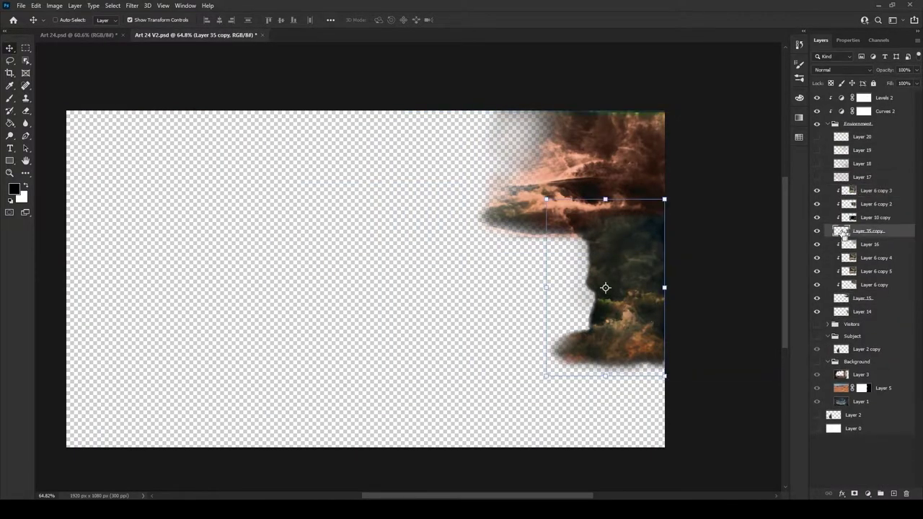
# Stamp the cloud layers into a new merged layer instead of merging them
pyautogui.keyDown('shift'); pyautogui.click(843, 312); pyautogui.keyUp('shift')
pyautogui.hotkey('ctrl', 'e')
pyautogui.hotkey('ctrl', 'z')
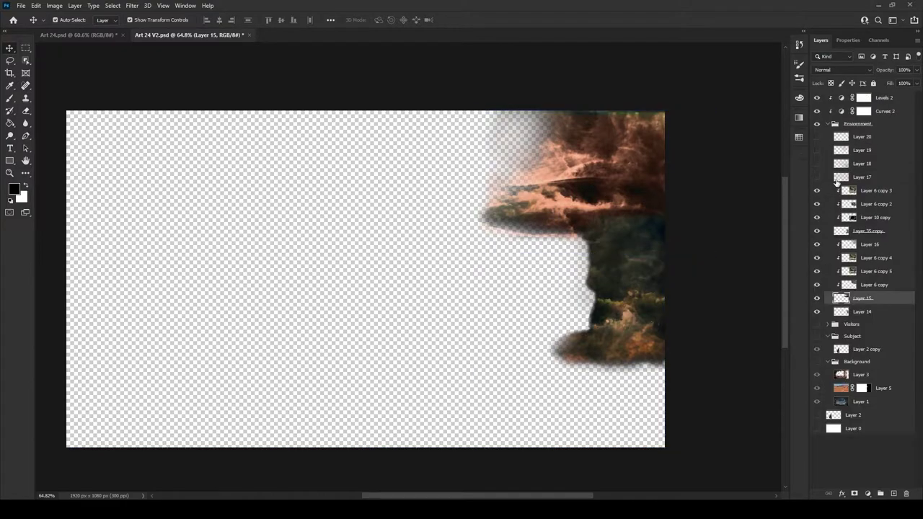
pyautogui.hotkey('ctrl', 'z')
pyautogui.hotkey('ctrl', 'z')
pyautogui.hotkey('ctrl', 'z')
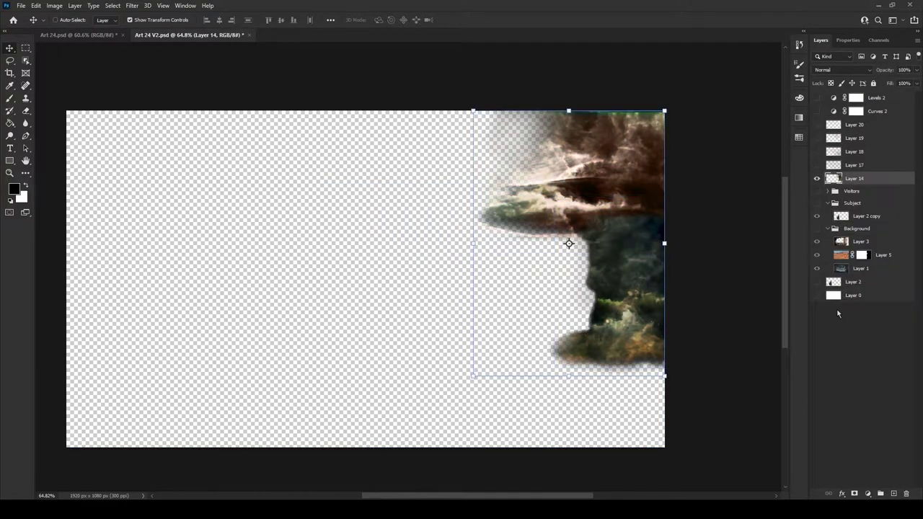
pyautogui.hotkey('ctrl', 'alt', 'shift', 'e')
pyautogui.hotkey('ctrl', 't')
pyautogui.press('Return')
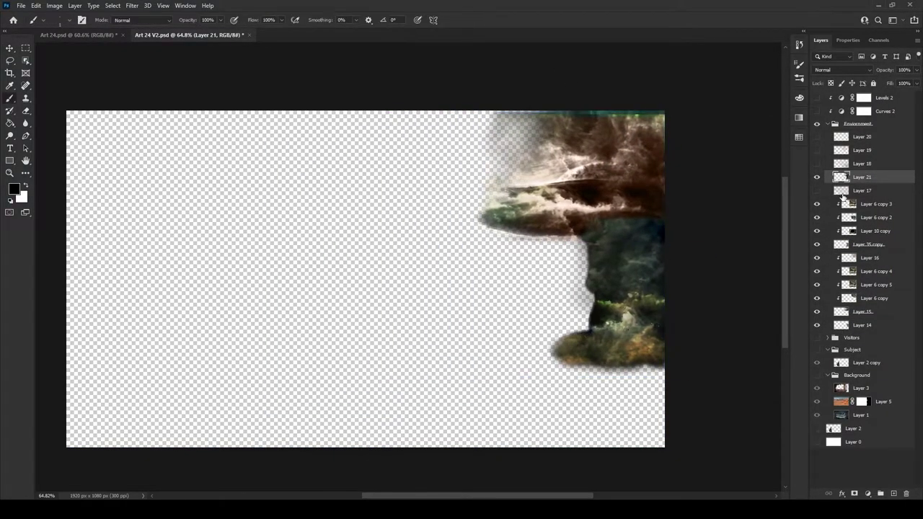
# Restore the Background group and haze overlays, and move the new smoke layer into the Background group
pyautogui.press('b')
pyautogui.click(817, 326)
pyautogui.click(816, 312)
pyautogui.click(816, 244)
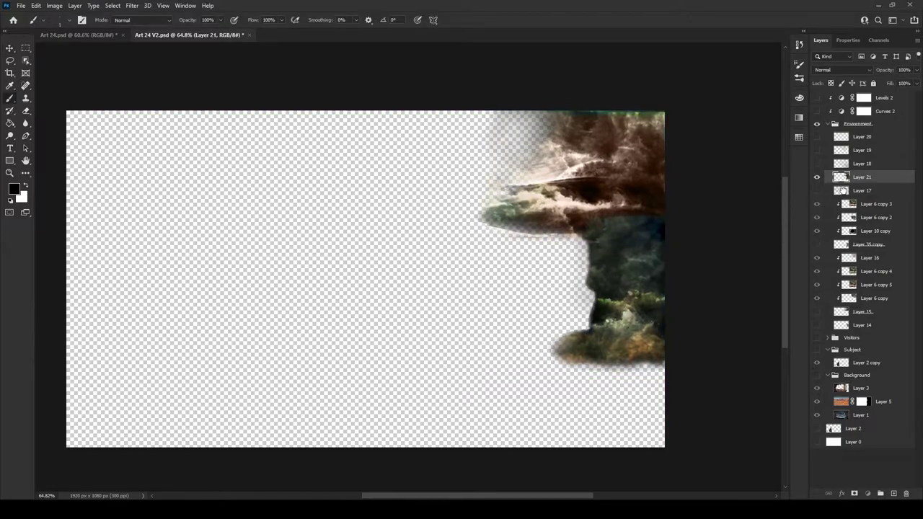
pyautogui.click(817, 375)
pyautogui.hotkey('ctrl', '[')
pyautogui.moveTo(817, 176); pyautogui.dragTo(816, 136)
pyautogui.moveTo(861, 190); pyautogui.dragTo(861, 369)
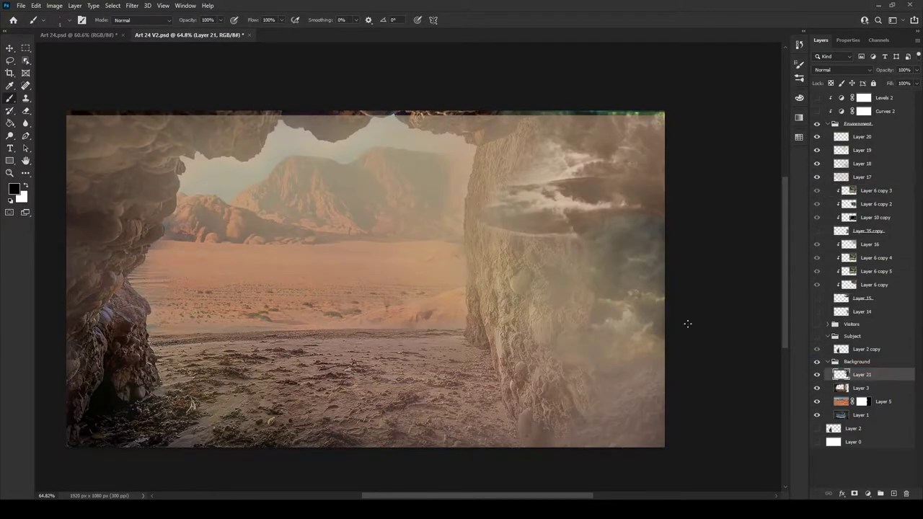
# Shrink the smoke cloud, shift it left and hide the haze overlays
pyautogui.hotkey('ctrl', 't')
pyautogui.moveTo(569, 216)
pyautogui.mouseDown()
pyautogui.moveTo(456, 164)
pyautogui.moveTo(465, 165)
pyautogui.mouseUp()
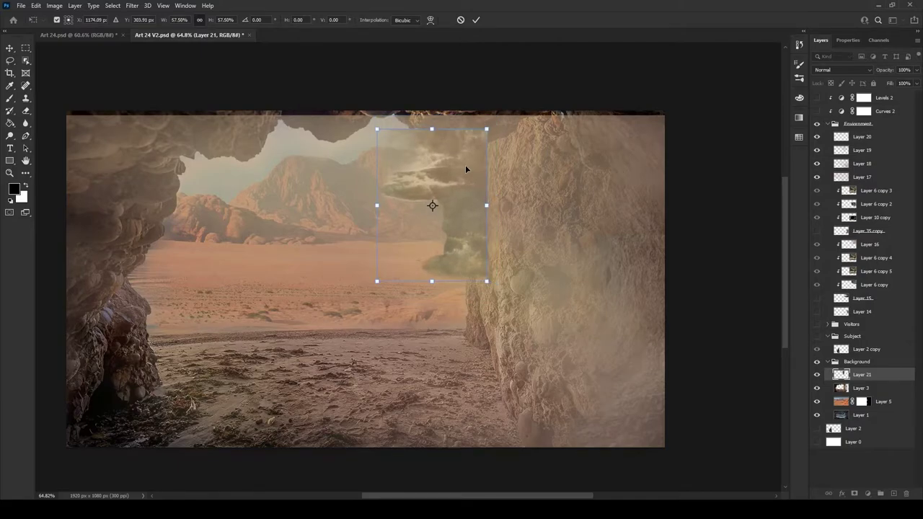
pyautogui.press('Return')
pyautogui.press('e')
pyautogui.moveTo(817, 136); pyautogui.dragTo(817, 176)
# Raise the smoke layer to 51% opacity and erase haze from the rock overhang edge
pyautogui.scroll(2, 382, 213)
pyautogui.moveTo(884, 85); pyautogui.dragTo(902, 85)
pyautogui.scroll(2, 456, 121)
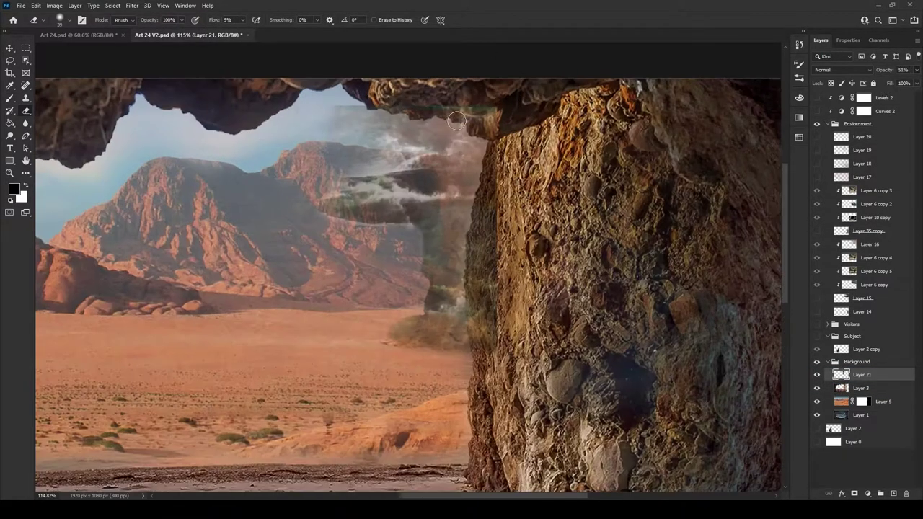
pyautogui.hotkey('shift', '0')
pyautogui.scroll(3, 462, 176)
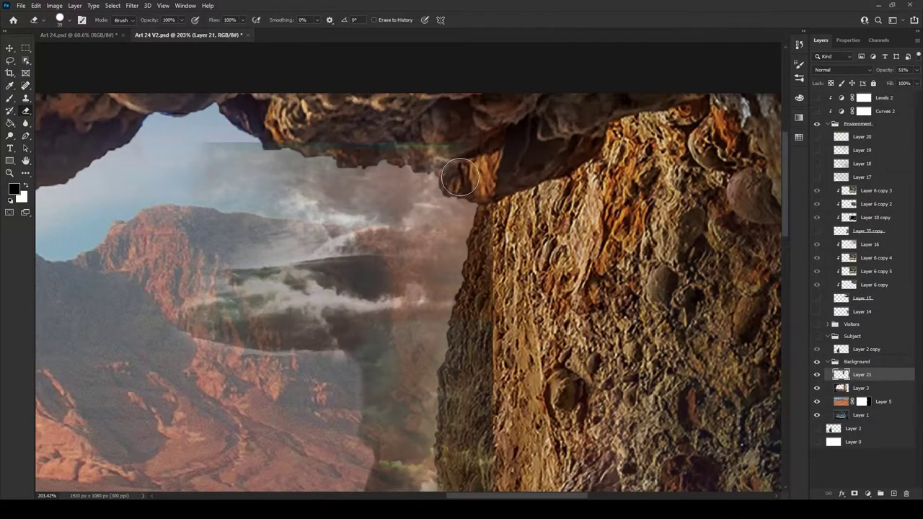
pyautogui.moveTo(498, 213)
pyautogui.mouseDown()
pyautogui.moveTo(422, 134)
pyautogui.moveTo(354, 140)
pyautogui.mouseUp()
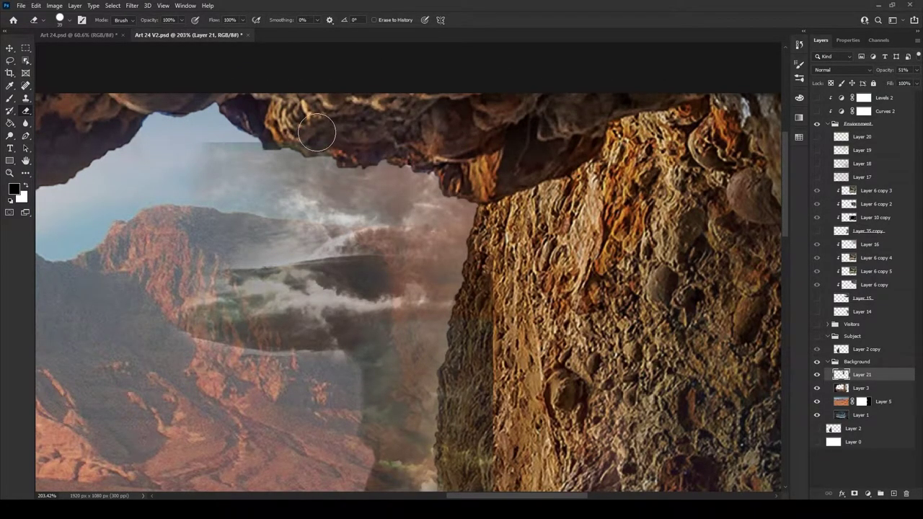
pyautogui.scroll(-5, 494, 252)
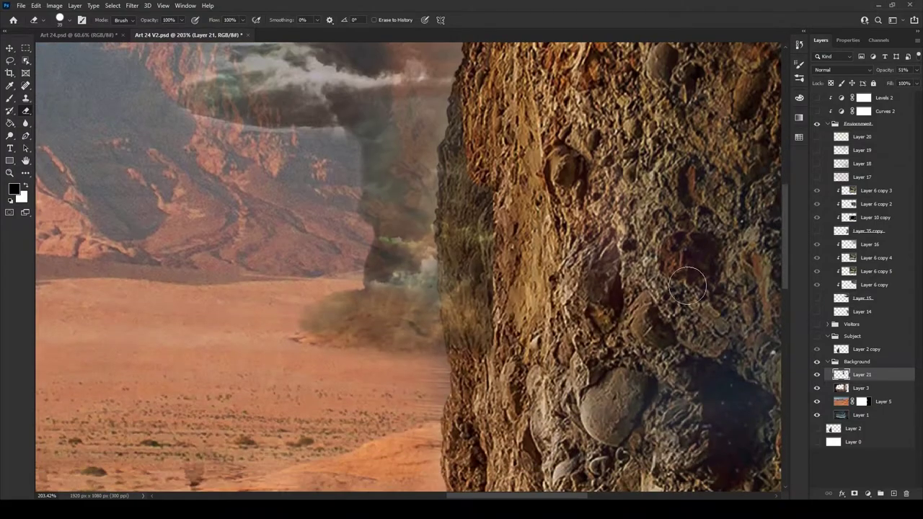
pyautogui.moveTo(465, 324)
pyautogui.mouseDown()
pyautogui.moveTo(462, 216)
pyautogui.moveTo(476, 85)
pyautogui.mouseUp()
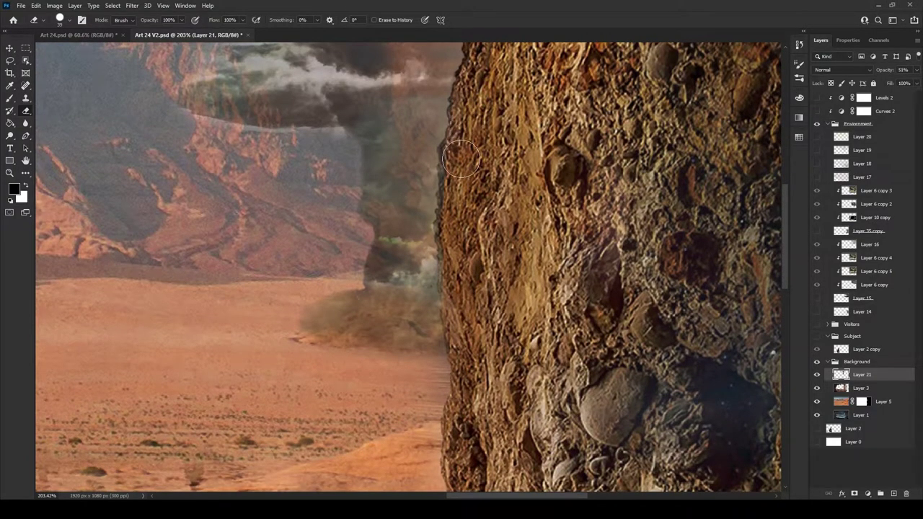
pyautogui.scroll(-5, 507, 173)
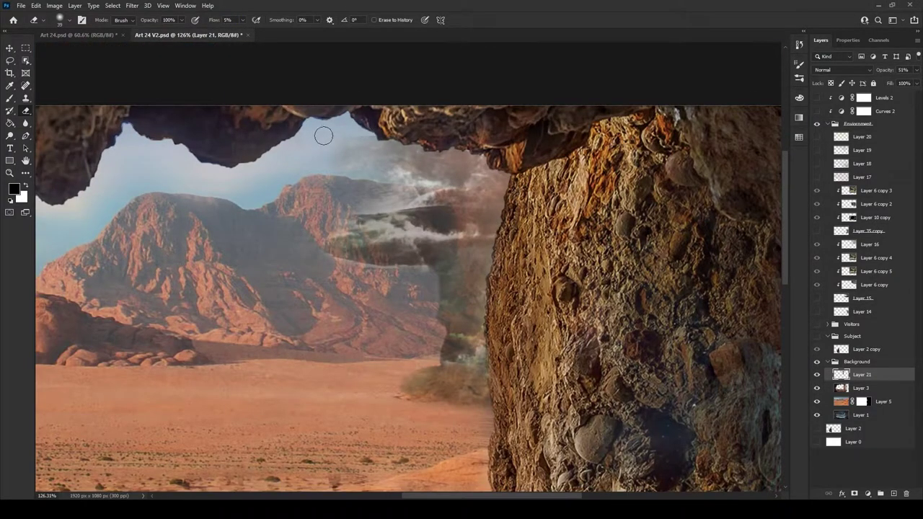
# Set the smoke layer to 100% opacity beneath Layer 3 and blend its column into the rock edge
pyautogui.moveTo(914, 85); pyautogui.dragTo(921, 86)
pyautogui.moveTo(858, 374); pyautogui.dragTo(839, 395)
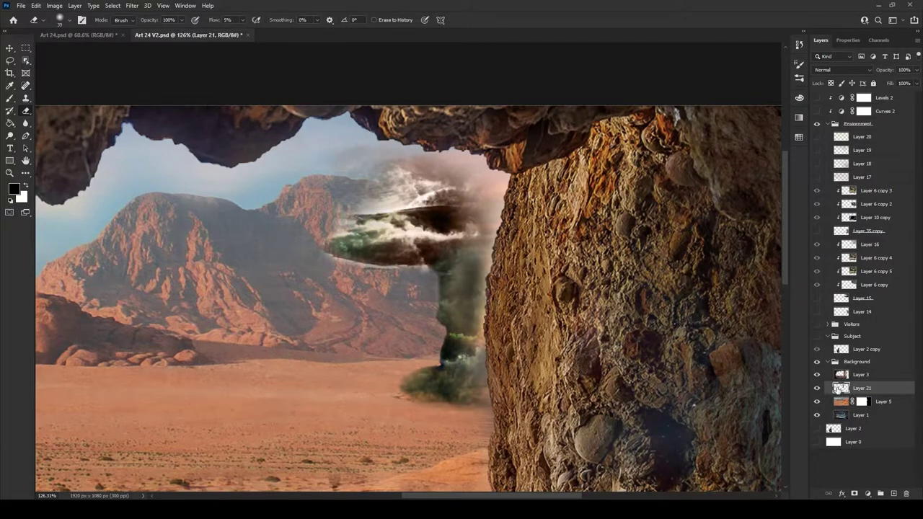
pyautogui.hotkey('alt', ']')
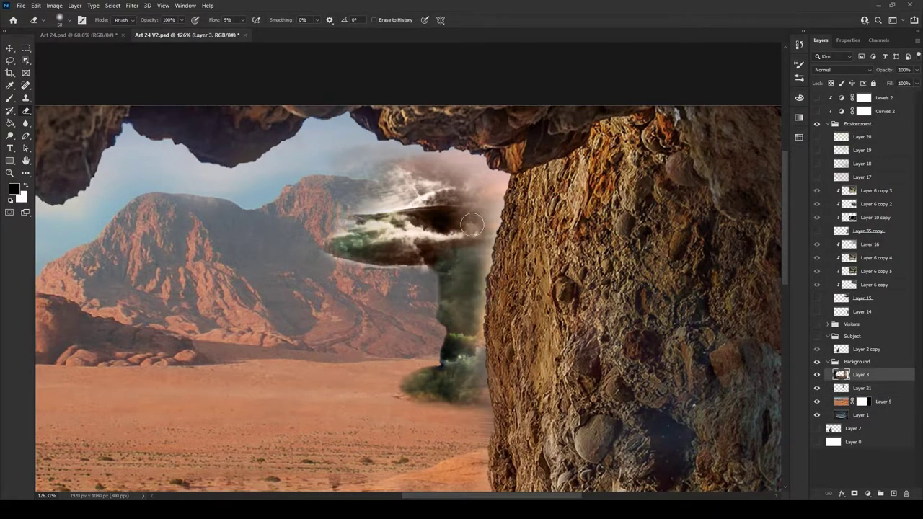
pyautogui.scroll(5, 470, 346)
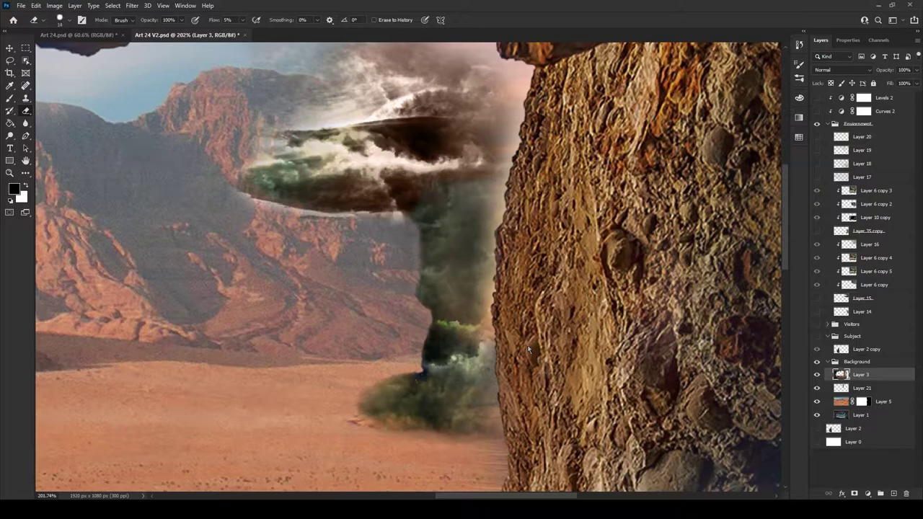
pyautogui.moveTo(487, 281)
pyautogui.mouseDown()
pyautogui.moveTo(493, 188)
pyautogui.moveTo(462, 167)
pyautogui.moveTo(441, 274)
pyautogui.moveTo(460, 210)
pyautogui.mouseUp()
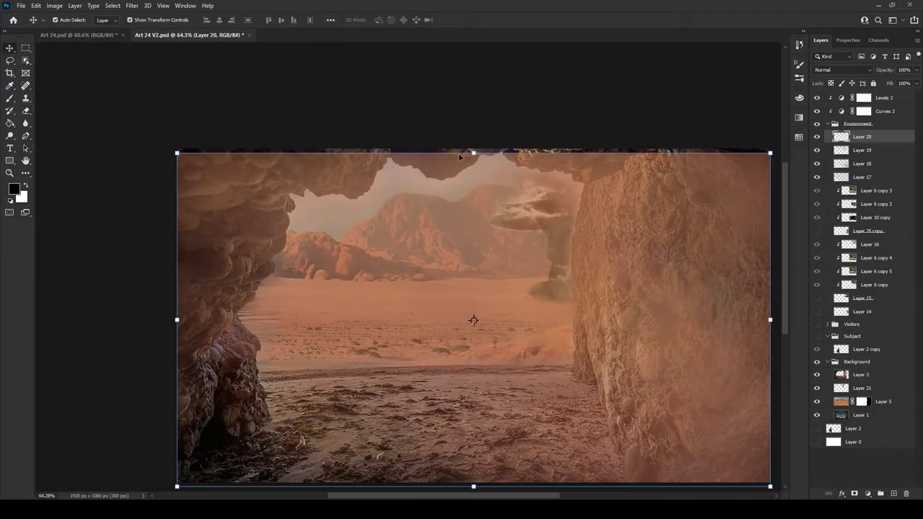
# Nudge the Environment group up slightly and turn the haze layers back on
pyautogui.moveTo(596, 220); pyautogui.dragTo(596, 215)
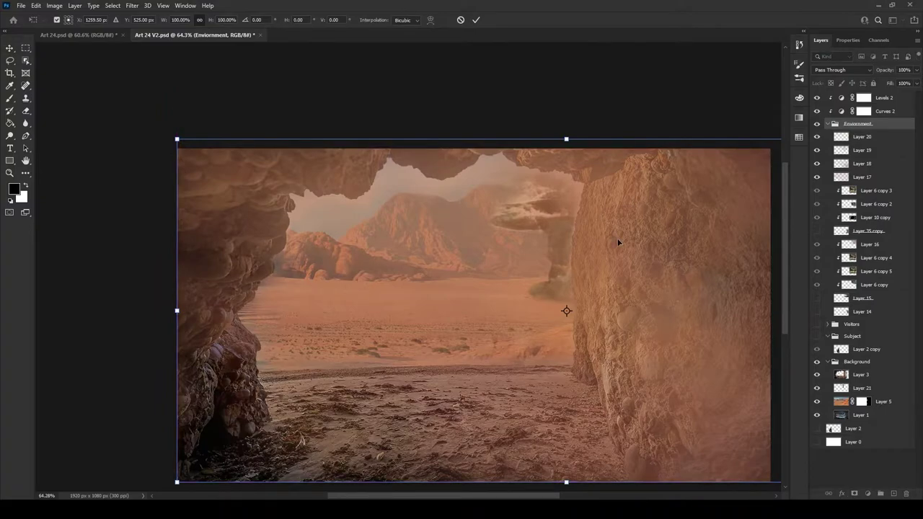
pyautogui.press('Return')
pyautogui.moveTo(817, 177); pyautogui.dragTo(817, 136)
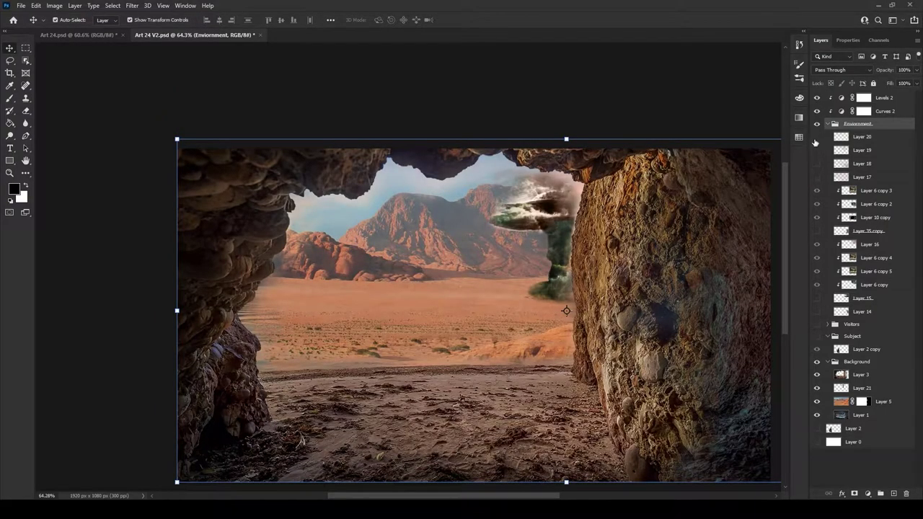
pyautogui.click(816, 98)
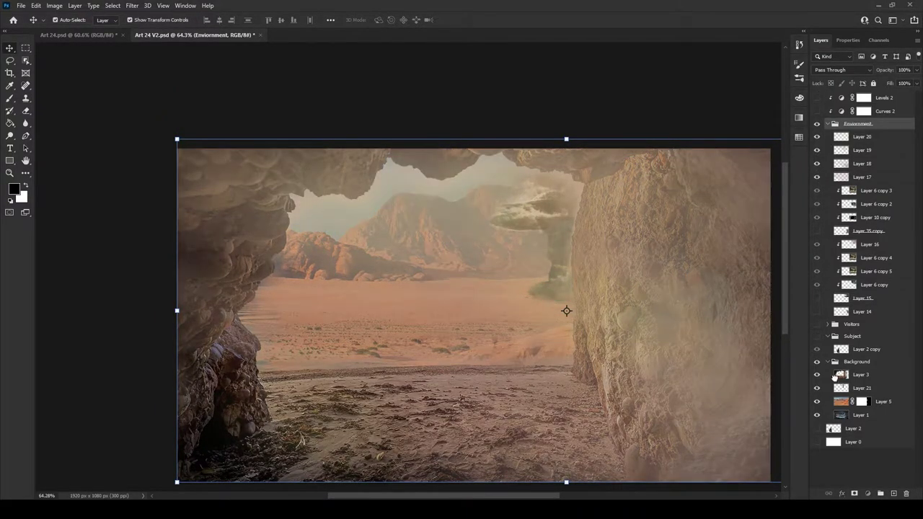
# Return to Layer 17 and show the wizard from the Subject group
pyautogui.press('e')
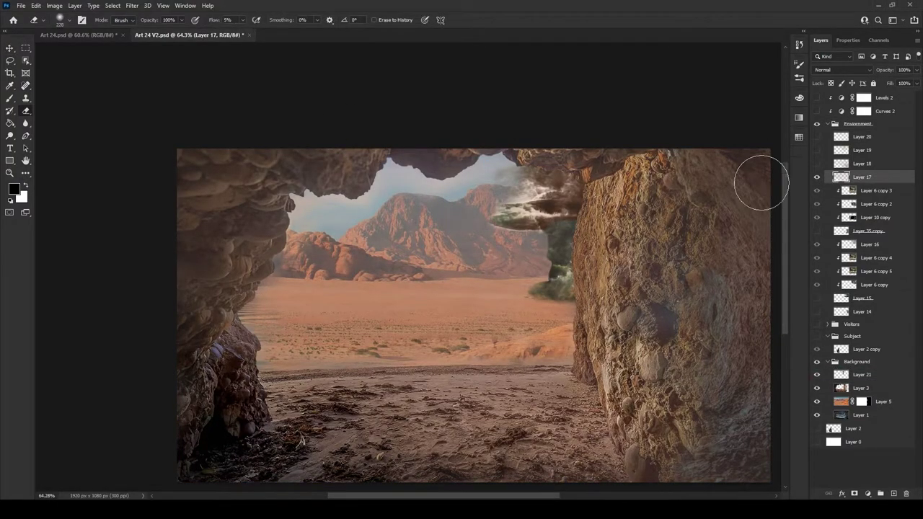
pyautogui.keyDown('ctrl'); pyautogui.click(724, 432); pyautogui.keyUp('ctrl')
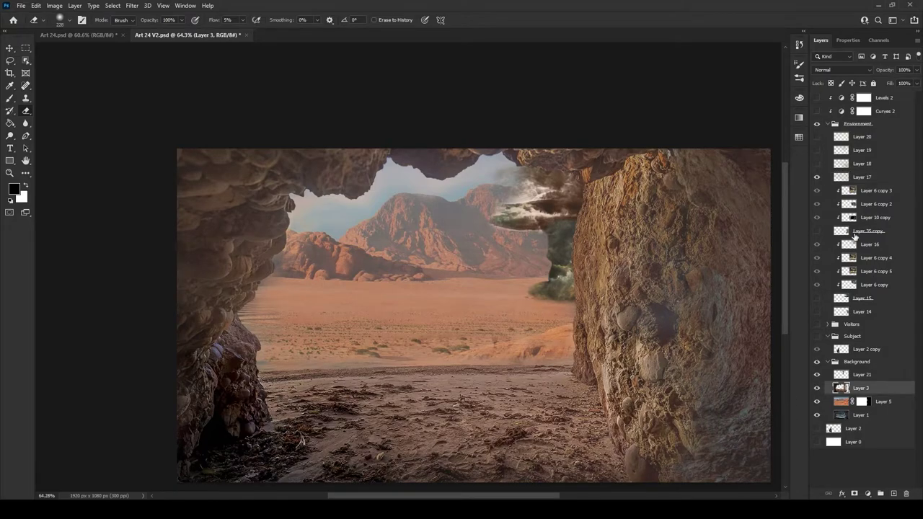
pyautogui.keyDown('ctrl'); pyautogui.click(768, 441); pyautogui.keyUp('ctrl')
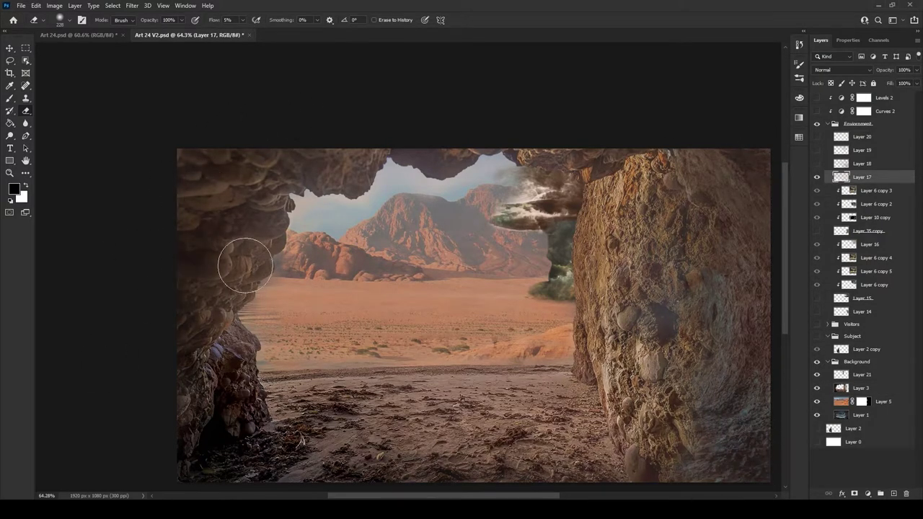
pyautogui.click(816, 336)
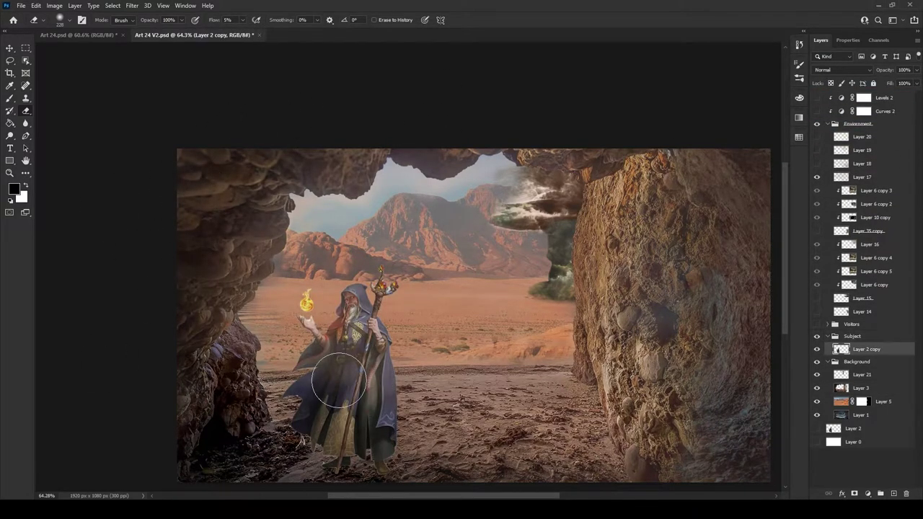
pyautogui.scroll(3, 358, 377)
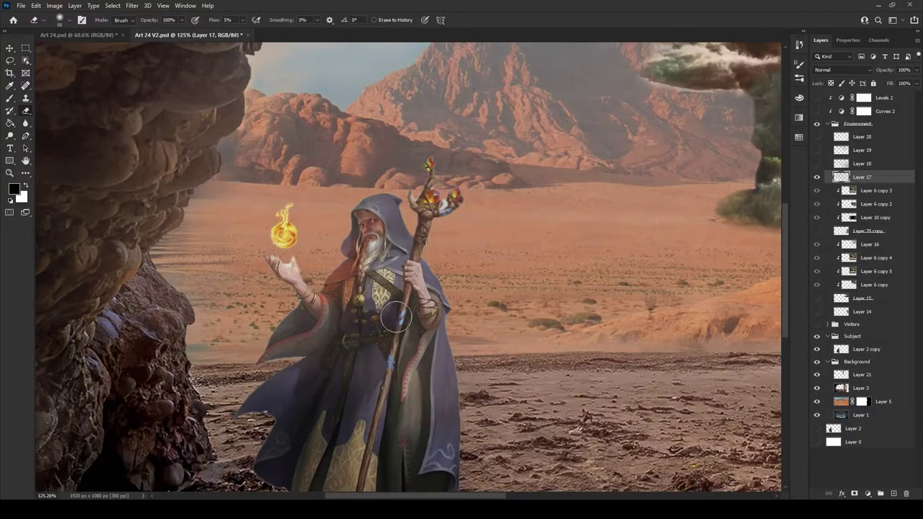
pyautogui.scroll(-5, 395, 317)
# Turn Layers 18 and 19 back on
pyautogui.click(817, 164)
pyautogui.click(861, 164)
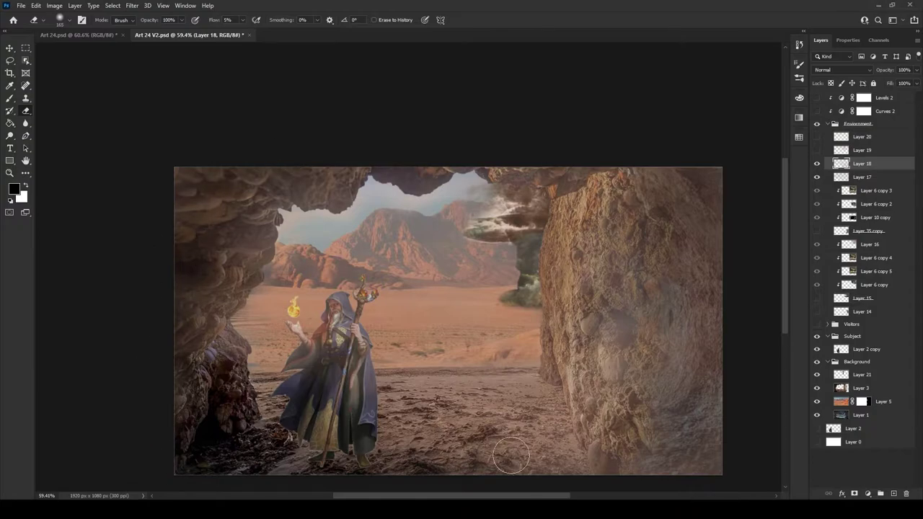
pyautogui.click(817, 150)
pyautogui.click(861, 150)
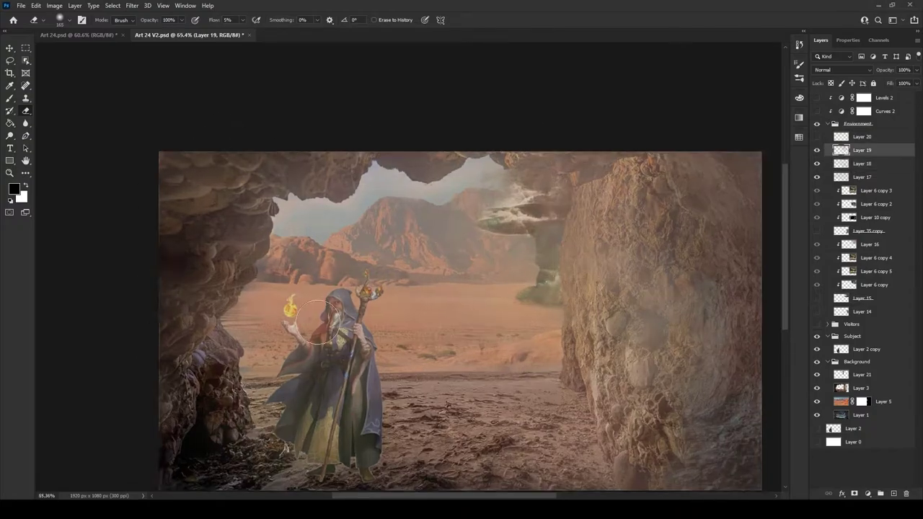
pyautogui.scroll(5, 346, 320)
pyautogui.scroll(-5, 375, 356)
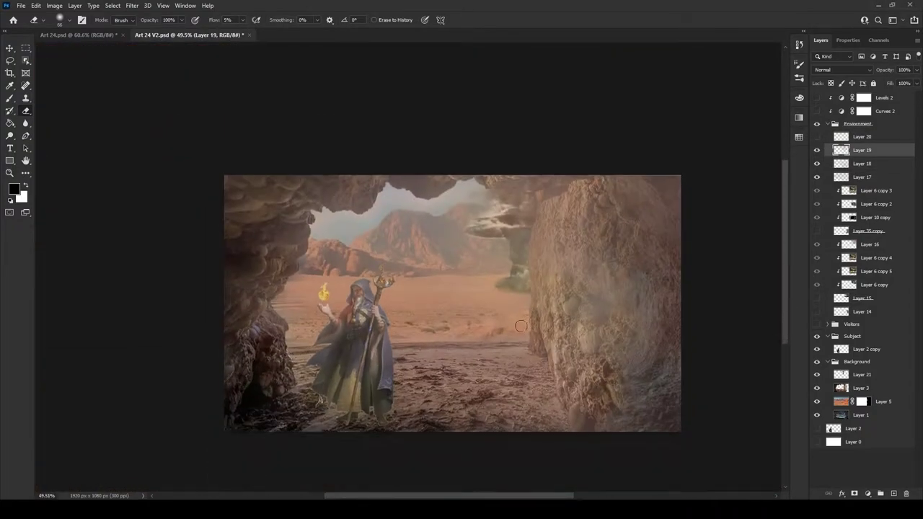
pyautogui.scroll(3, 354, 360)
pyautogui.scroll(-4, 354, 360)
pyautogui.scroll(2, 361, 358)
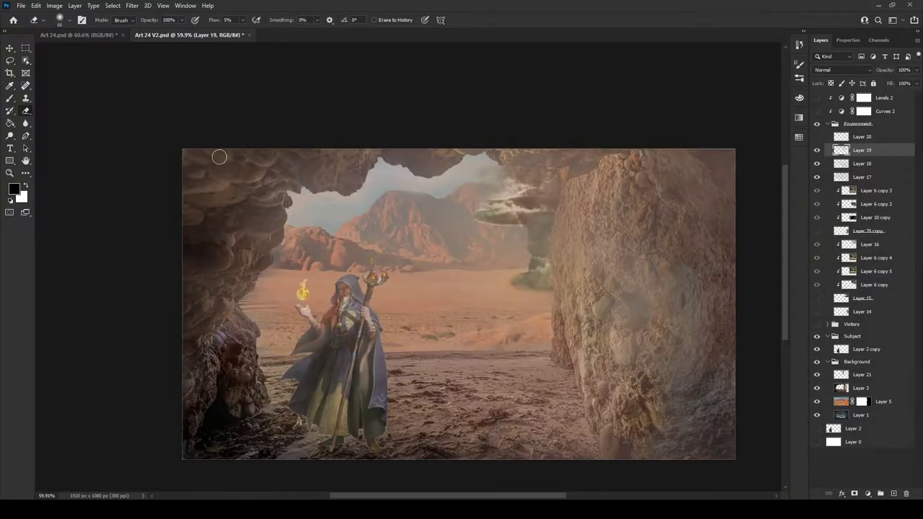
# Compare the scene with and without Layer 20's warm haze at 53%, keep it on, and add a Curves adjustment
pyautogui.click(817, 136)
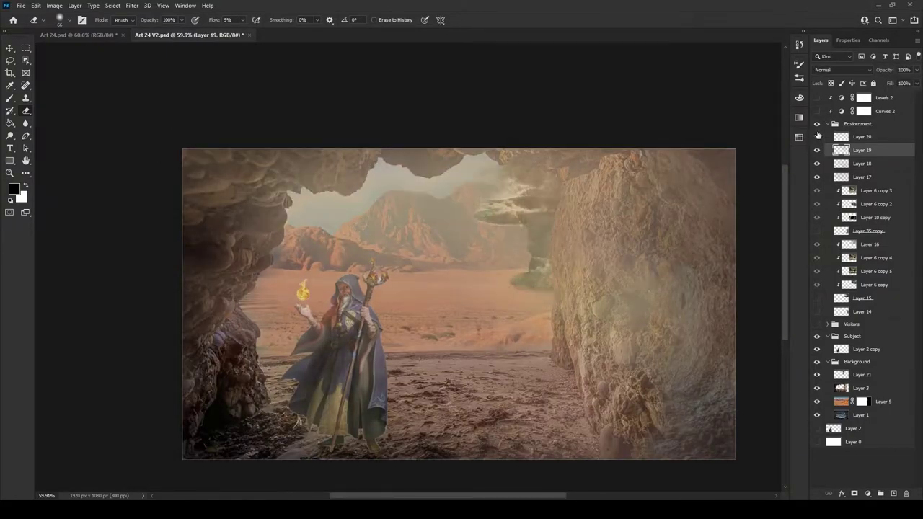
pyautogui.scroll(3, 362, 267)
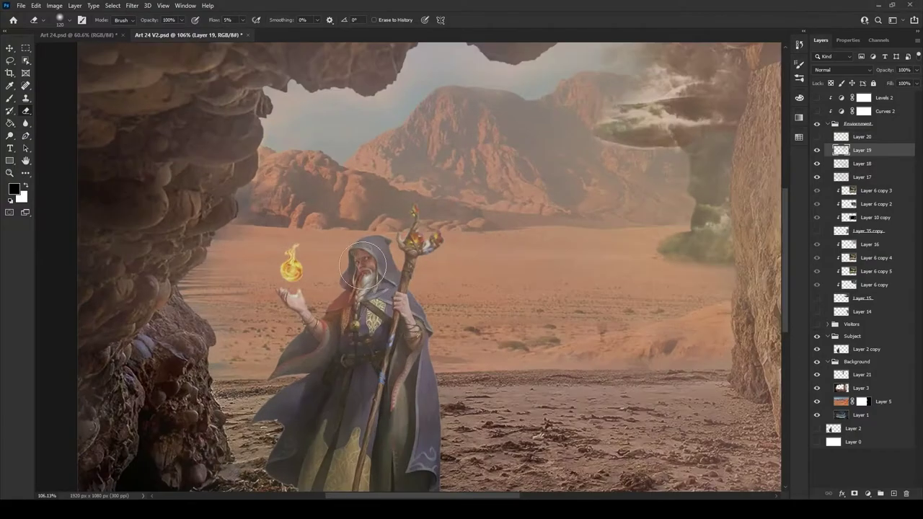
pyautogui.scroll(-3, 362, 336)
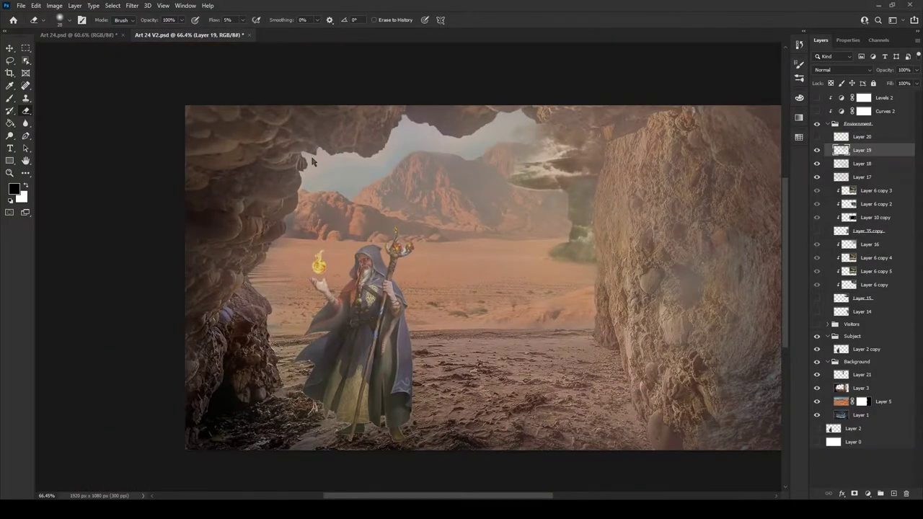
pyautogui.click(862, 136)
pyautogui.click(817, 136)
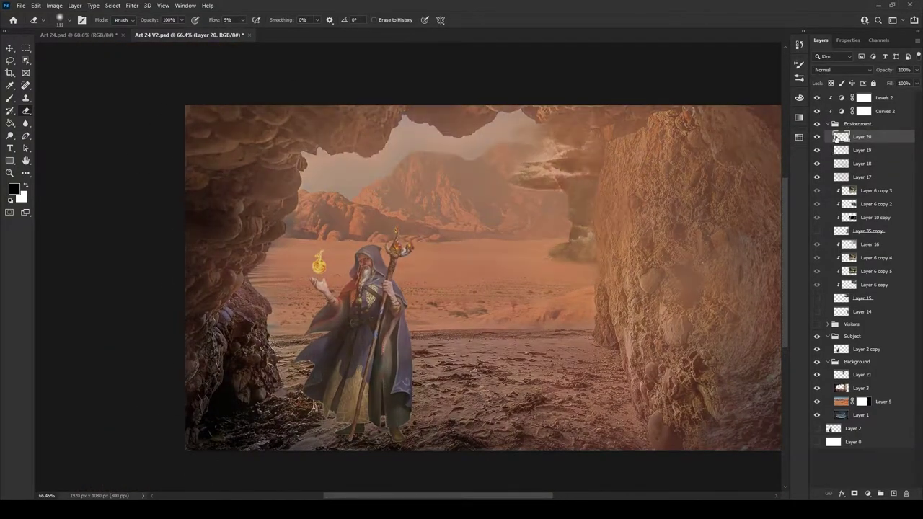
pyautogui.click(817, 137)
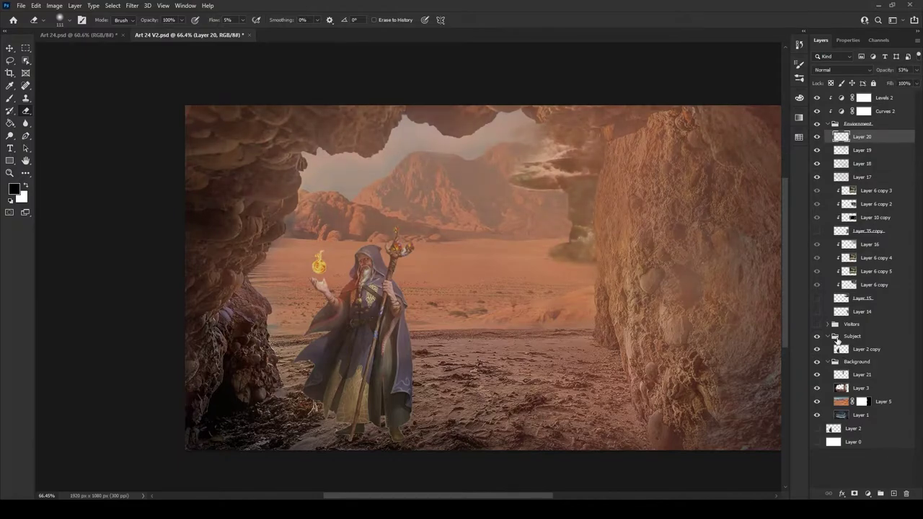
pyautogui.click(836, 339)
pyautogui.click(865, 349)
# Set Curves 3 auto colour to Find Dark & Light Colors with peach highlight and brown midtone targets
pyautogui.click(867, 493)
pyautogui.keyDown('alt'); pyautogui.click(899, 85); pyautogui.keyUp('alt')
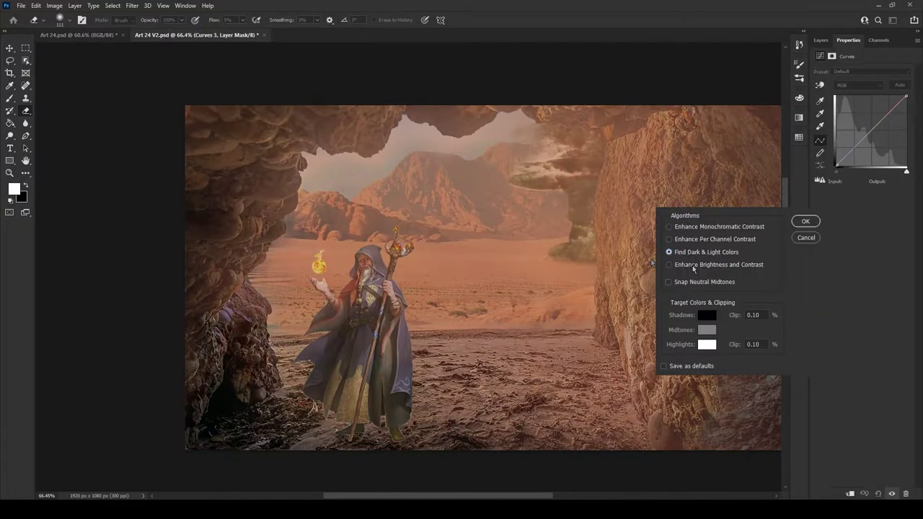
pyautogui.click(706, 343)
pyautogui.click(613, 236)
pyautogui.click(585, 233)
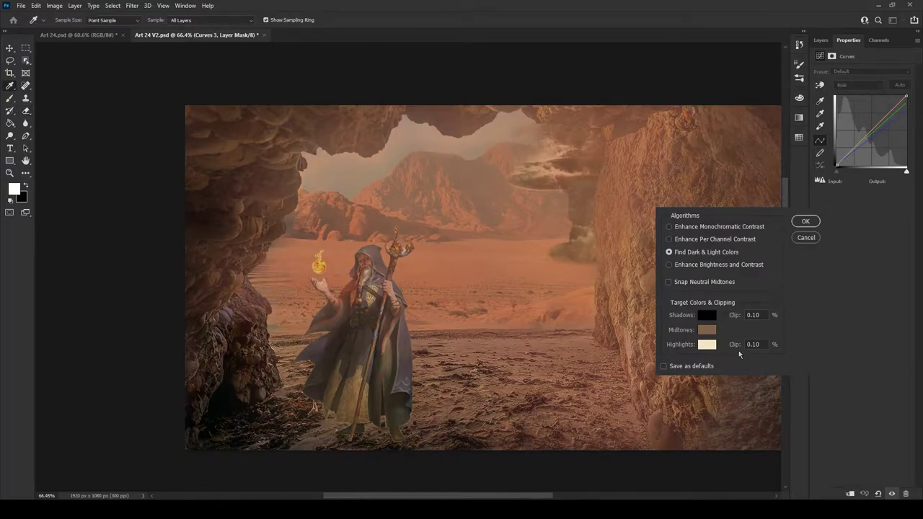
pyautogui.press('Return')
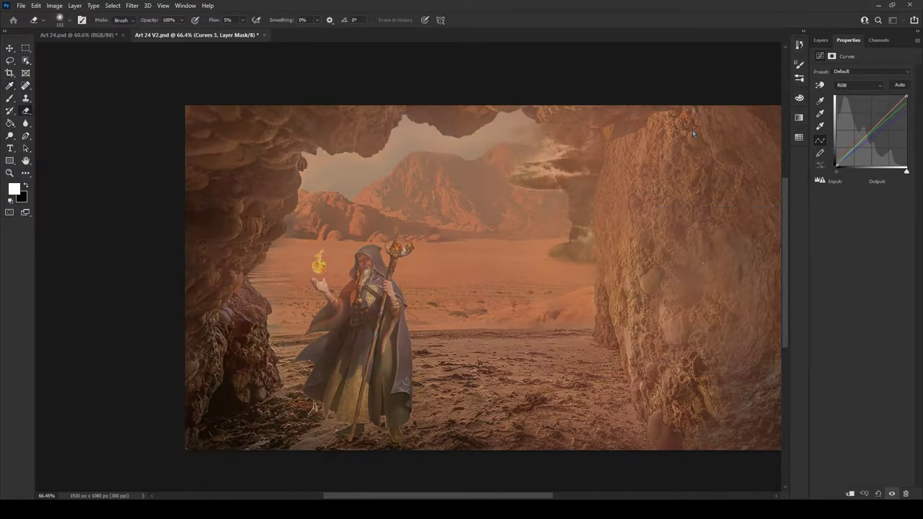
# Move Curves 3 into the Background group and add a Brightness/Contrast adjustment on top
pyautogui.press('F7')
pyautogui.keyDown('alt'); pyautogui.click(839, 351); pyautogui.keyUp('alt')
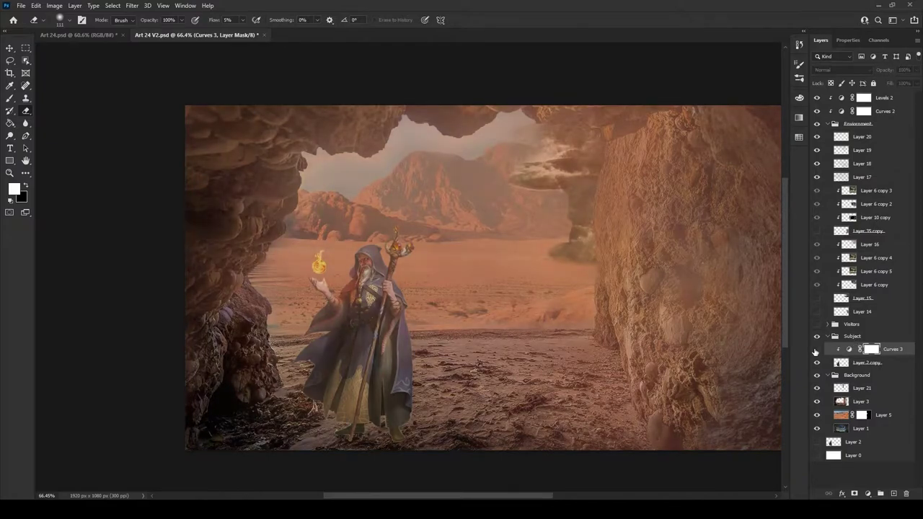
pyautogui.moveTo(814, 351); pyautogui.dragTo(816, 381)
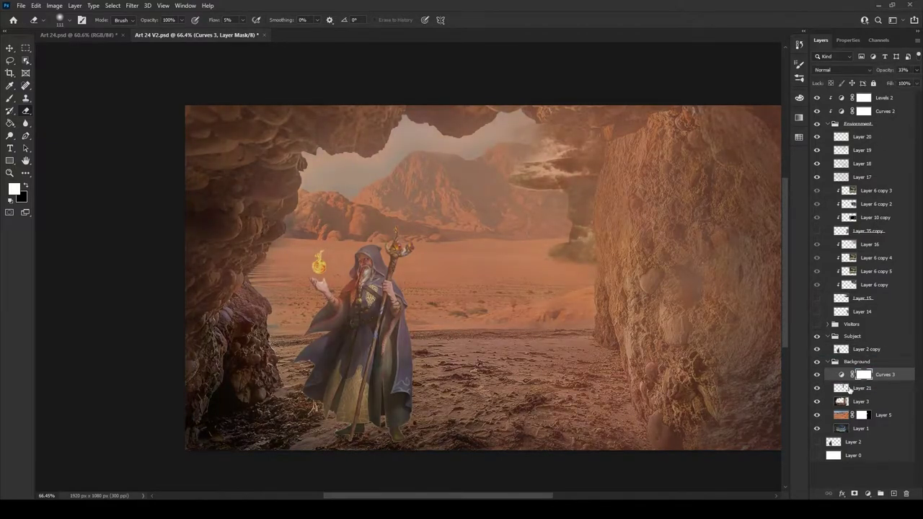
pyautogui.click(883, 97)
pyautogui.click(867, 493)
pyautogui.click(821, 39)
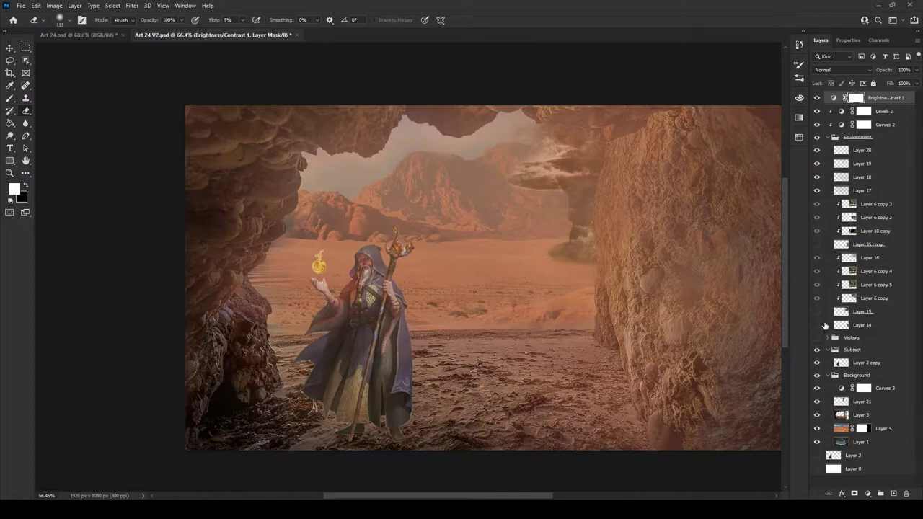
# Show the Visitors group and reposition the front walking figures on Layer 9
pyautogui.click(817, 337)
pyautogui.click(827, 337)
pyautogui.click(861, 364)
pyautogui.press('v')
pyautogui.click(862, 390)
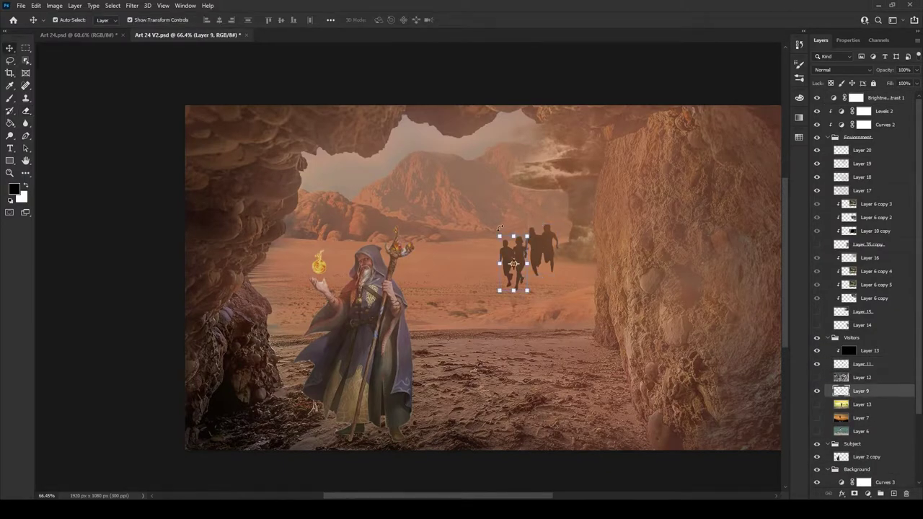
pyautogui.hotkey('ctrl', 't')
pyautogui.press('Return')
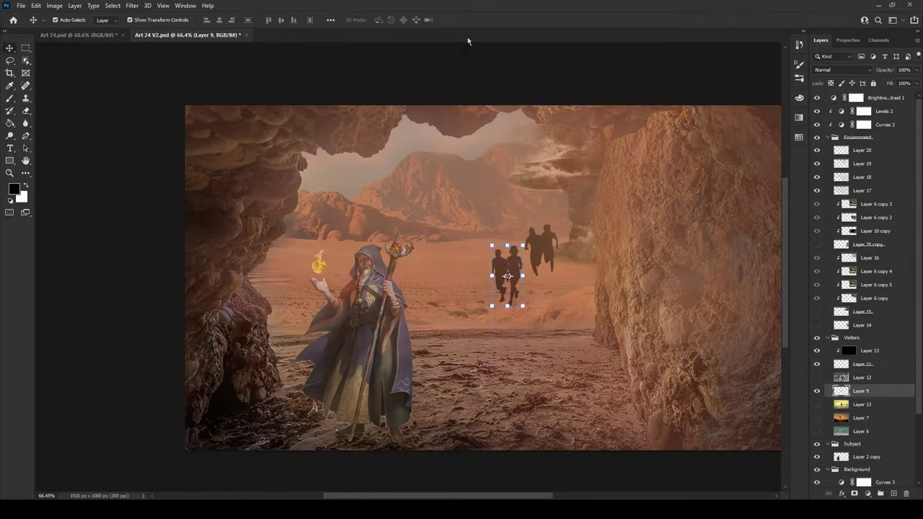
# Shift the Layer 11 walking figures slightly left and down
pyautogui.click(861, 364)
pyautogui.hotkey('ctrl', 't')
pyautogui.moveTo(542, 248); pyautogui.dragTo(532, 253)
pyautogui.press('Return')
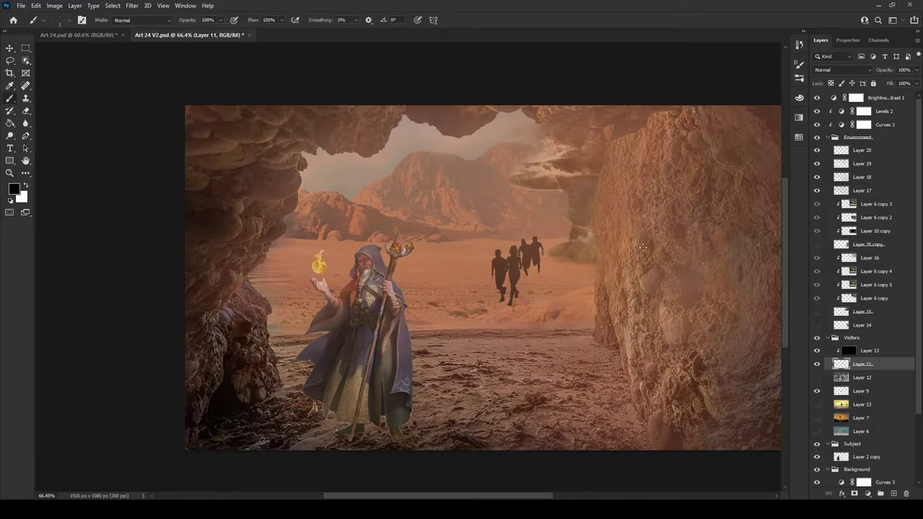
# Paint brown sand haze over the figures on a new Layer 22 in the Visitors group
pyautogui.press('b')
pyautogui.hotkey('ctrl', 'shift', 'alt', 'n')
pyautogui.click(14, 188)
pyautogui.press('Return')
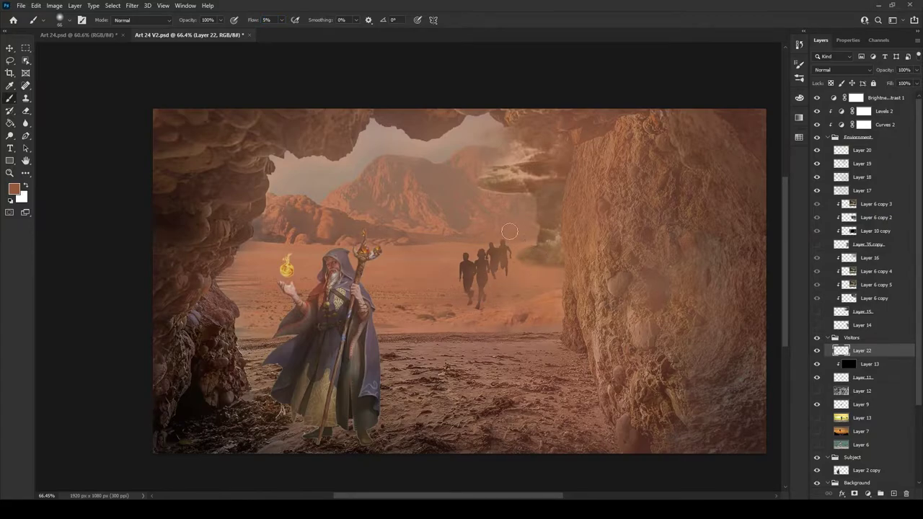
pyautogui.keyDown('alt'); pyautogui.click(816, 150); pyautogui.keyUp('alt')
# Set Brightness/Contrast 1 to brightness 5, contrast 23, and reveal Layer 23's Vivid Light glow
pyautogui.doubleClick(834, 98)
pyautogui.moveTo(861, 117)
pyautogui.mouseDown()
pyautogui.moveTo(872, 118)
pyautogui.moveTo(864, 100)
pyautogui.mouseUp()
pyautogui.click(873, 119)
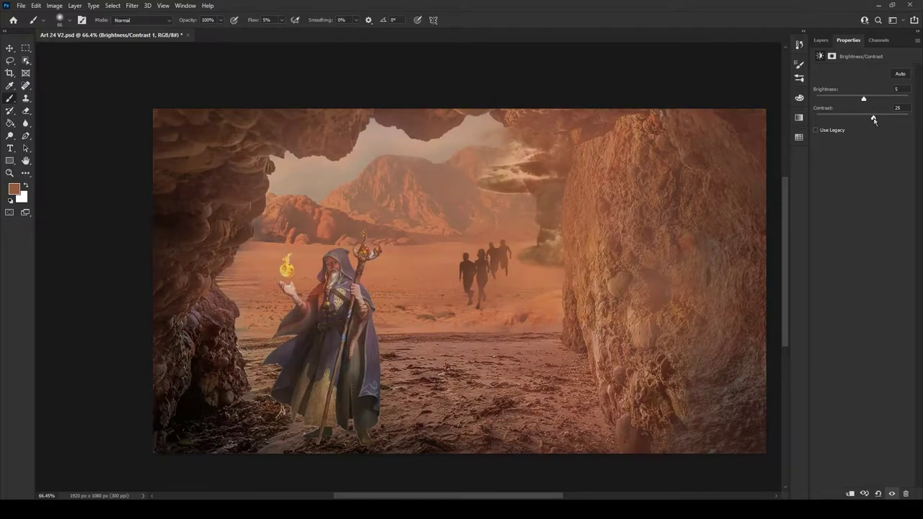
pyautogui.click(820, 40)
pyautogui.click(836, 138)
pyautogui.hotkey('ctrl', ',')
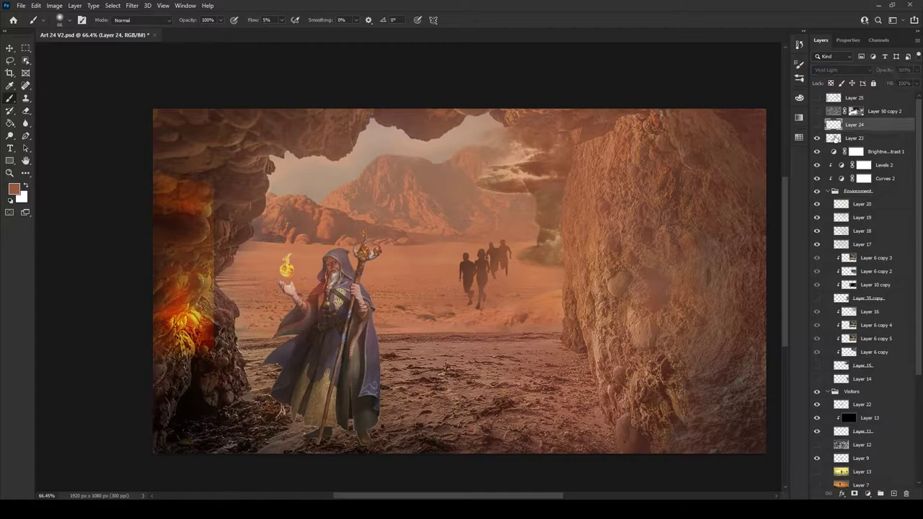
# Shrink Layer 23's glow and move it behind the rock at the cave opening
pyautogui.hotkey('ctrl', 't')
pyautogui.moveTo(180, 209); pyautogui.dragTo(464, 157)
pyautogui.scroll(3, 465, 157)
pyautogui.moveTo(408, 392); pyautogui.dragTo(484, 334)
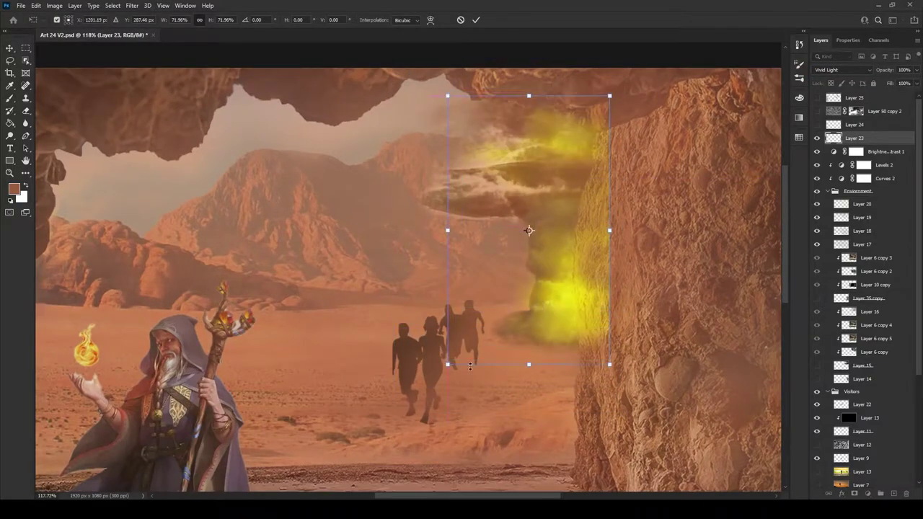
pyautogui.moveTo(565, 293); pyautogui.dragTo(558, 295)
pyautogui.press('Return')
# Reorder the glow layer under Curves 3 and stamp all visible layers into a new layer
pyautogui.moveTo(855, 138); pyautogui.dragTo(884, 405)
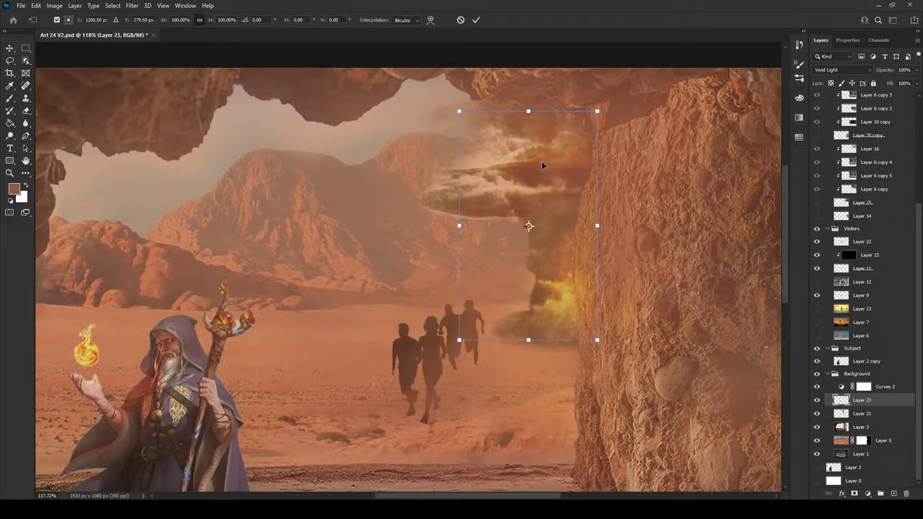
pyautogui.moveTo(840, 387); pyautogui.dragTo(824, 422)
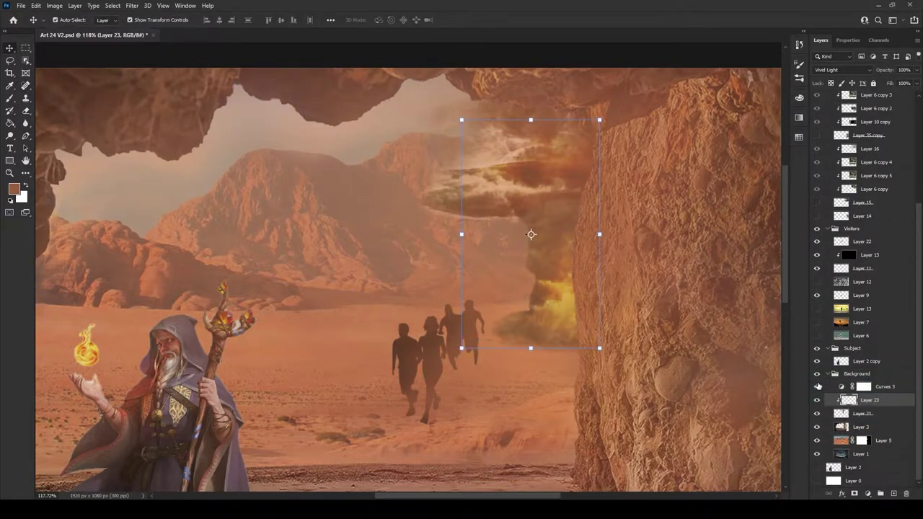
pyautogui.moveTo(838, 397); pyautogui.dragTo(827, 171)
pyautogui.scroll(-5, 646, 243)
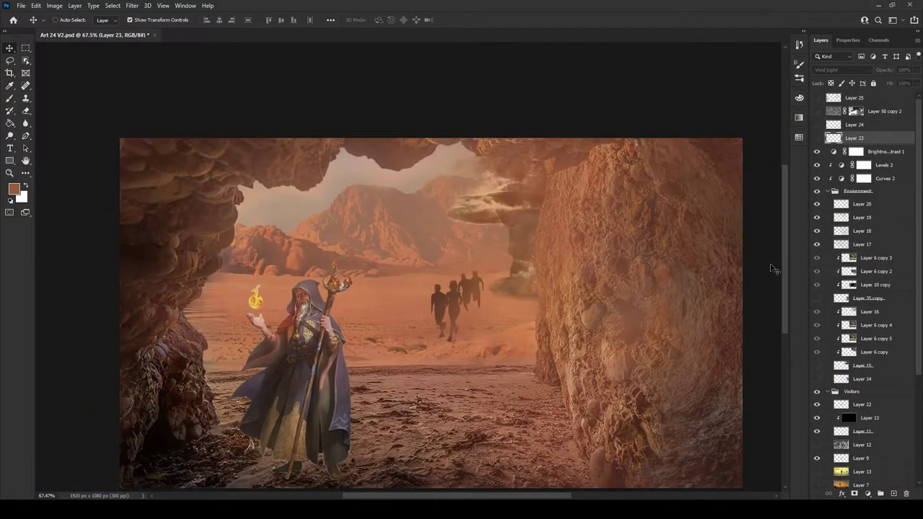
pyautogui.click(817, 138)
pyautogui.click(817, 137)
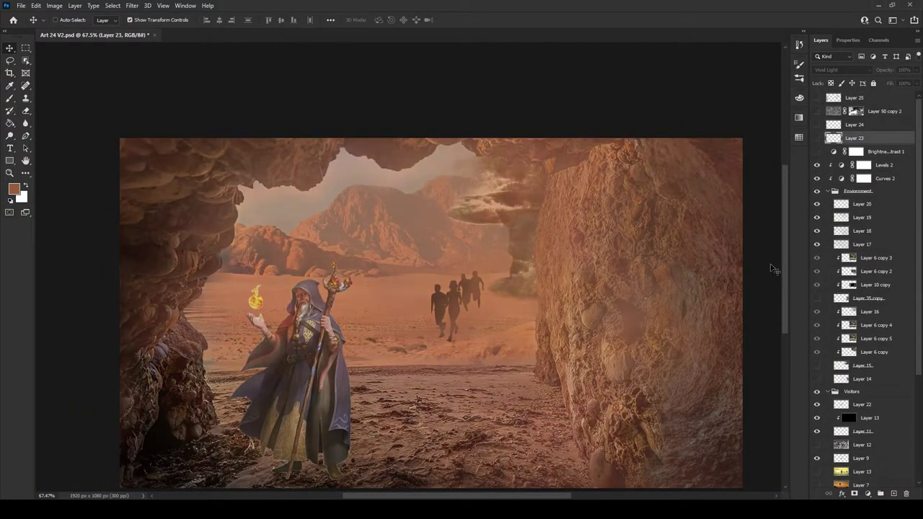
pyautogui.click(817, 138)
pyautogui.hotkey('ctrl', 'alt', 'shift', 'e')
pyautogui.press('b')
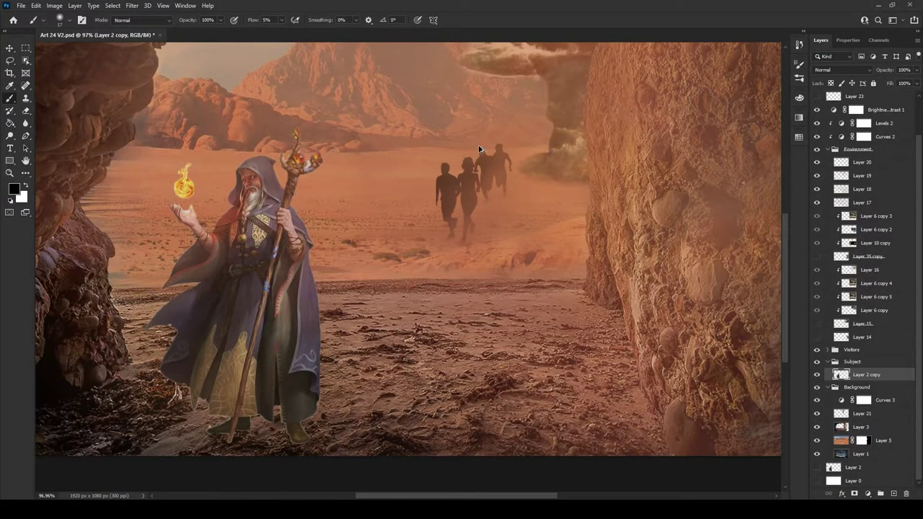
# Paint soft black shading on the wizard's robe beside the staff on a clipped layer
pyautogui.scroll(2, 478, 149)
pyautogui.hotkey('ctrl', 'alt', 'shift', 'n')
pyautogui.hotkey('ctrl', 'alt', 'g')
pyautogui.scroll(-1, 338, 369)
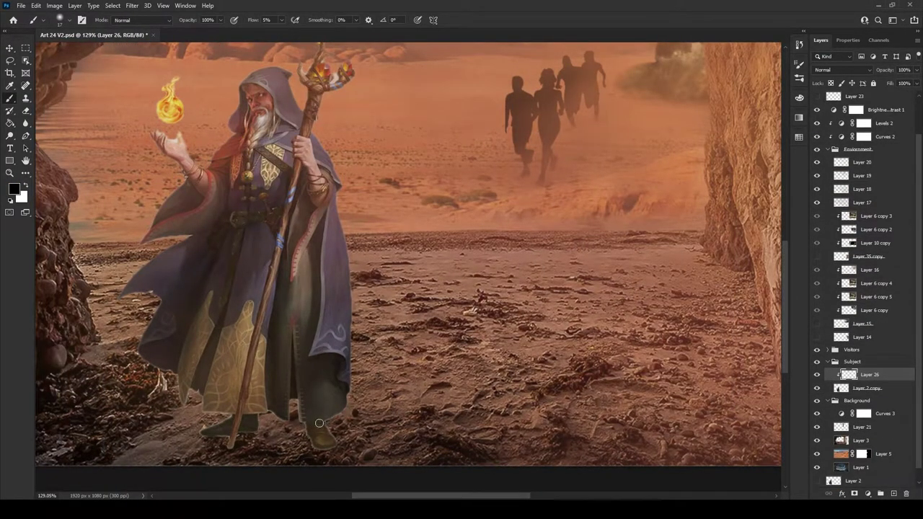
pyautogui.moveTo(325, 216); pyautogui.dragTo(296, 260)
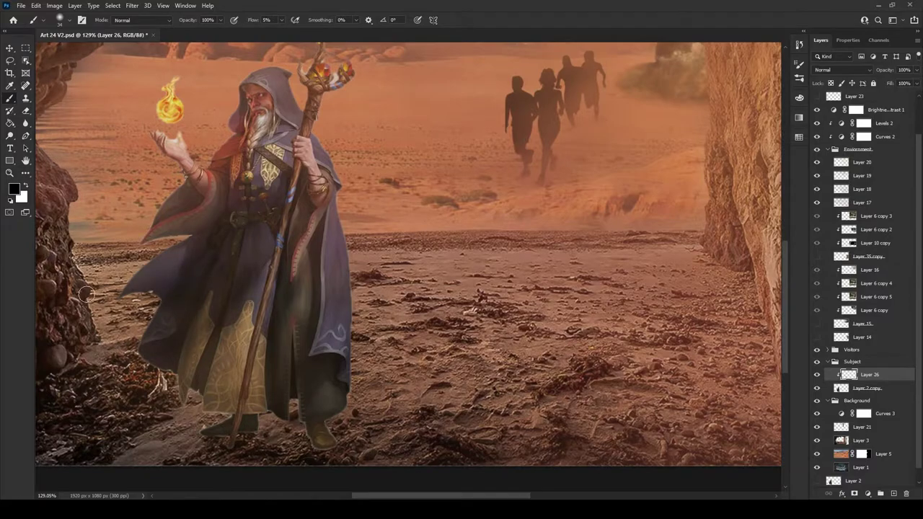
pyautogui.scroll(-2, 251, 238)
# Add a new Layer 27 above the robe shading
pyautogui.hotkey('ctrl', 'shift', 'alt', 'n')
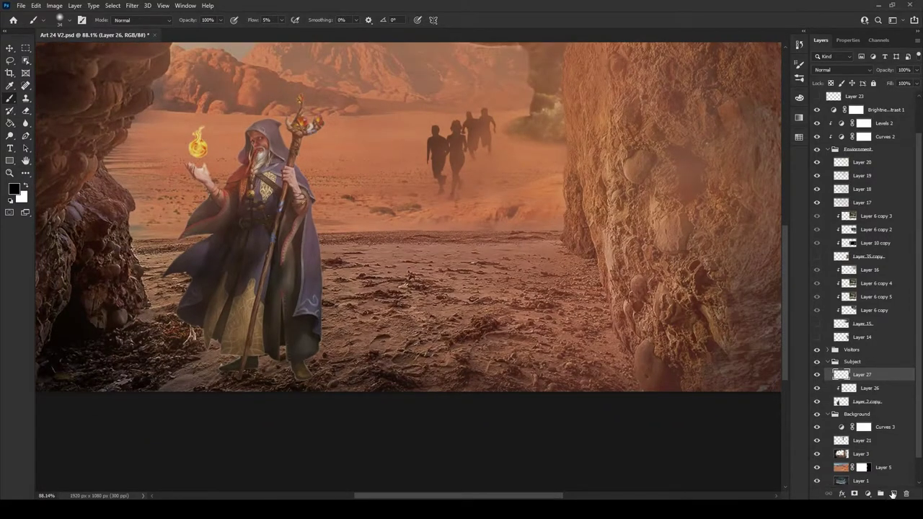
pyautogui.scroll(1, 186, 443)
pyautogui.scroll(2, 218, 384)
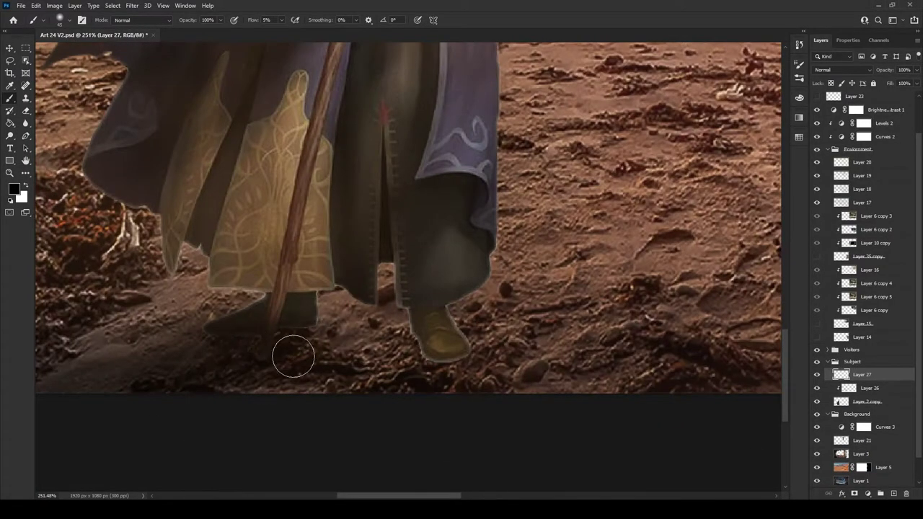
pyautogui.scroll(-2, 283, 385)
pyautogui.scroll(3, 265, 384)
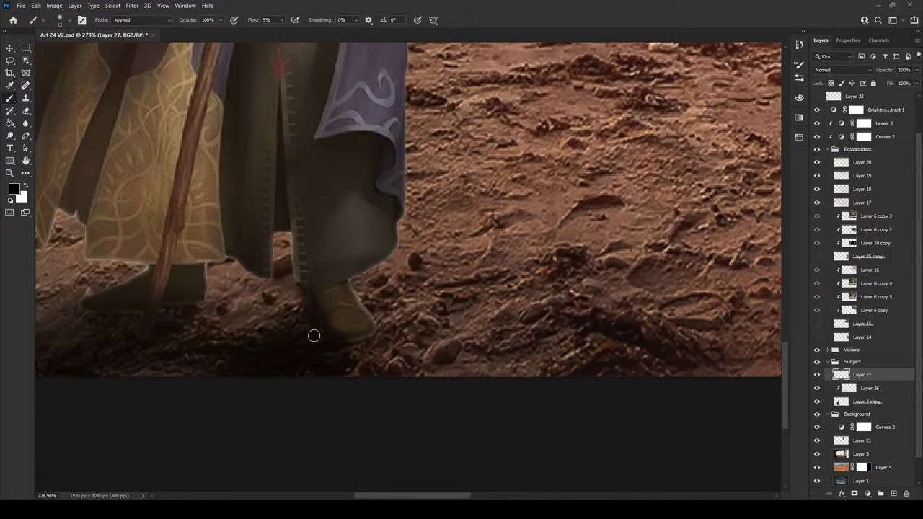
pyautogui.scroll(-3, 314, 335)
pyautogui.scroll(3, 265, 329)
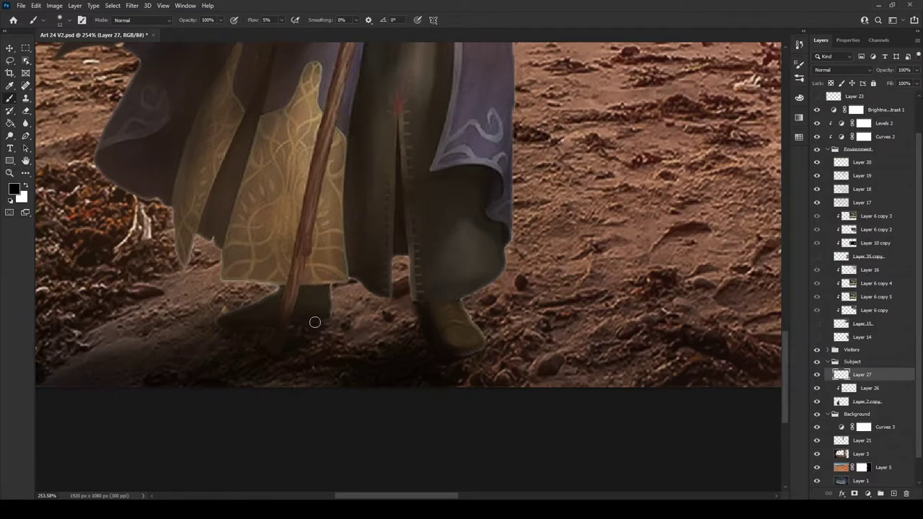
pyautogui.scroll(-3, 318, 320)
pyautogui.scroll(4, 328, 326)
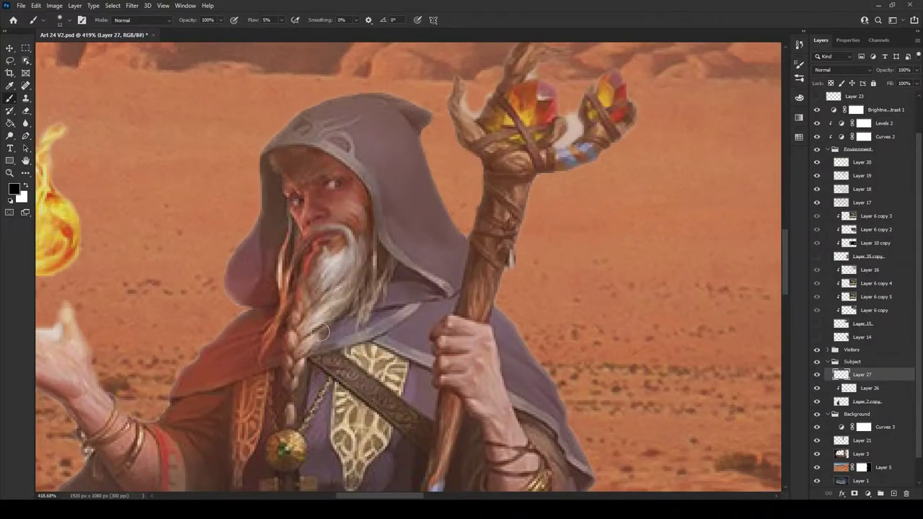
pyautogui.scroll(-4, 328, 325)
pyautogui.scroll(2, 354, 361)
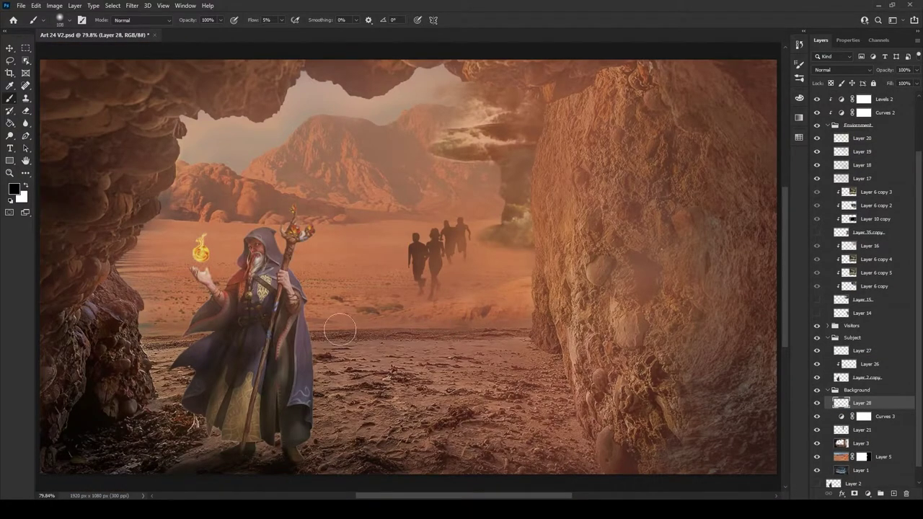
# Paint soft dark shading over the sand, the upper cave edge, and the left and right cave walls on Layer 28
pyautogui.moveTo(339, 329); pyautogui.dragTo(248, 108)
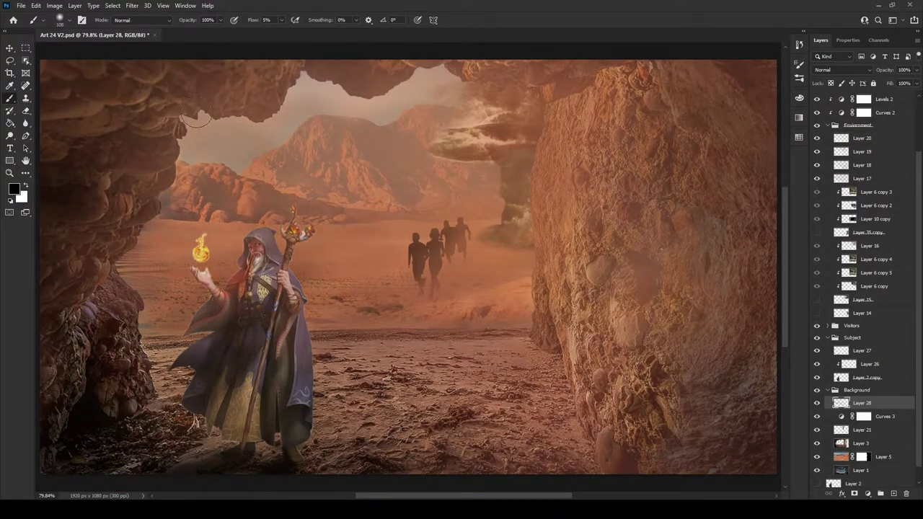
pyautogui.scroll(-2, 80, 145)
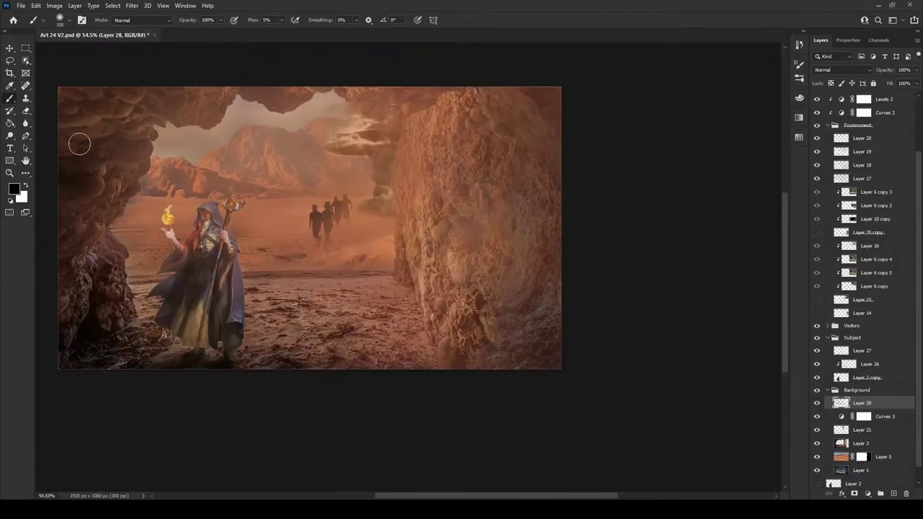
pyautogui.scroll(1, 390, 290)
pyautogui.moveTo(77, 180); pyautogui.dragTo(140, 191)
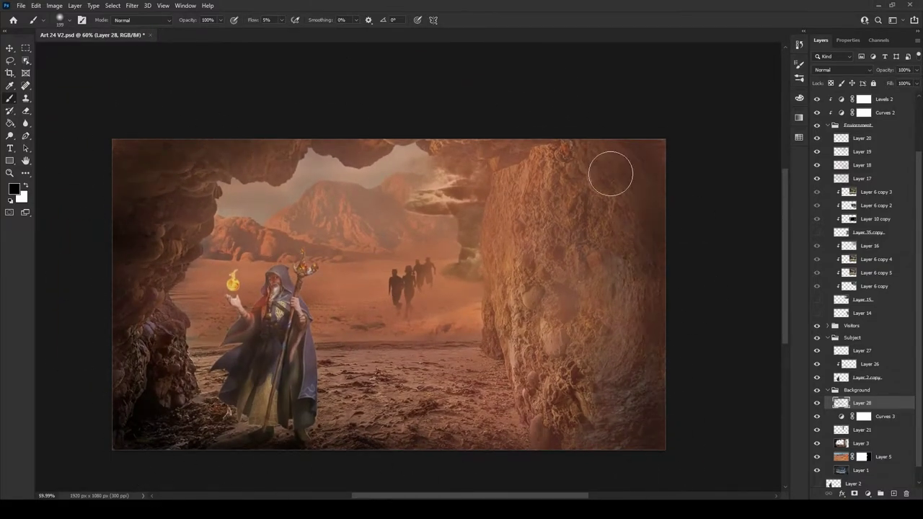
pyautogui.moveTo(569, 260); pyautogui.dragTo(505, 411)
pyautogui.moveTo(154, 375); pyautogui.dragTo(184, 310)
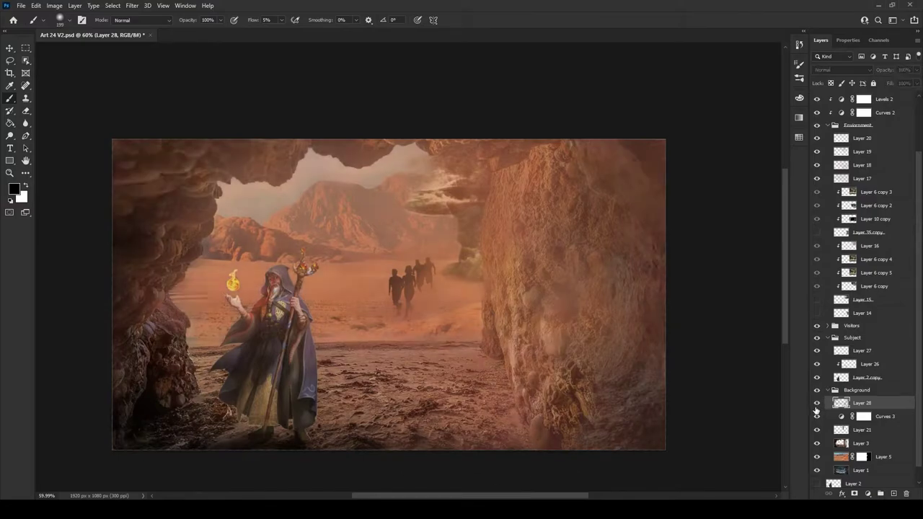
pyautogui.click(862, 350)
# On a new layer above Layer 27, paint a yellow glow over the fireball and the wizard's hand and chest
pyautogui.hotkey('ctrl', 'shift', 'alt', 'n')
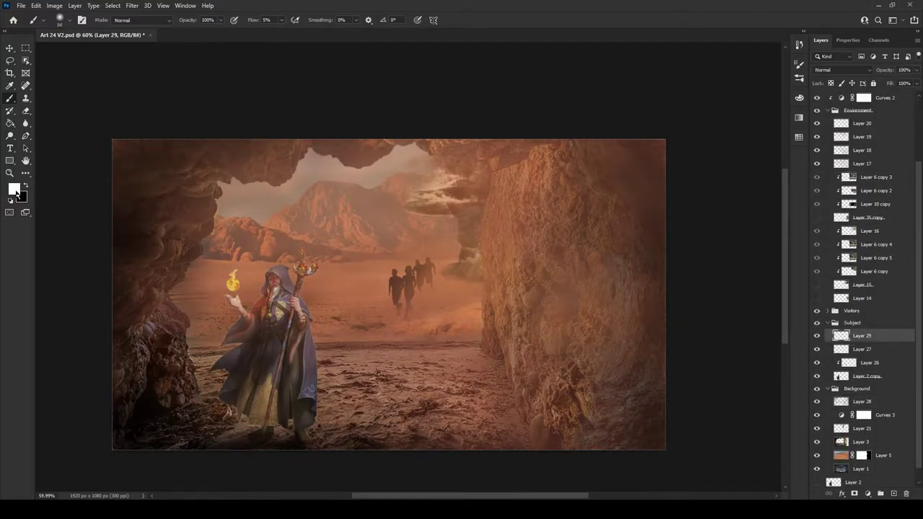
pyautogui.click(13, 188)
pyautogui.press('Return')
pyautogui.scroll(5, 306, 288)
pyautogui.moveTo(303, 260); pyautogui.dragTo(310, 281)
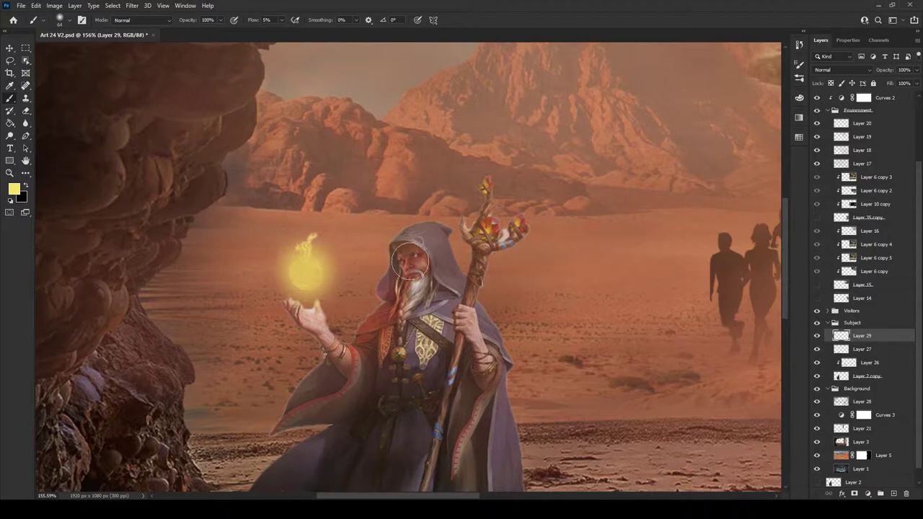
pyautogui.moveTo(409, 261); pyautogui.dragTo(403, 339)
pyautogui.scroll(-2, 404, 339)
# Set the glow layer to Overlay, duplicate it, and switch the visible copy to Color Dodge
pyautogui.hotkey('shift', 'alt', 'f')
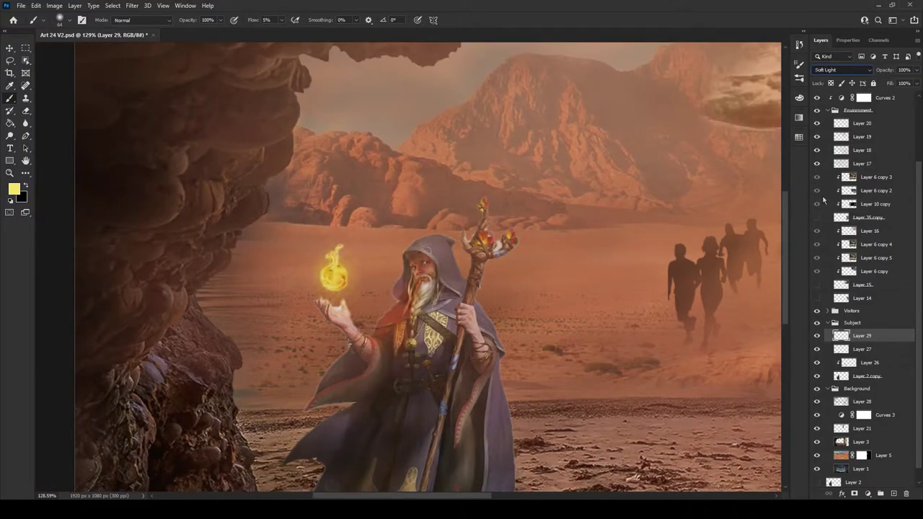
pyautogui.hotkey('shift', '-')
pyautogui.hotkey('shift', '-')
pyautogui.hotkey('shift', '-')
pyautogui.hotkey('shift', '-')
pyautogui.hotkey('shift', '+')
pyautogui.hotkey('shift', '+')
pyautogui.hotkey('shift', '+')
pyautogui.hotkey('ctrl', 'alt', 'j')
pyautogui.press('Return')
pyautogui.hotkey('shift', '-')
pyautogui.hotkey('shift', '+')
pyautogui.click(817, 336)
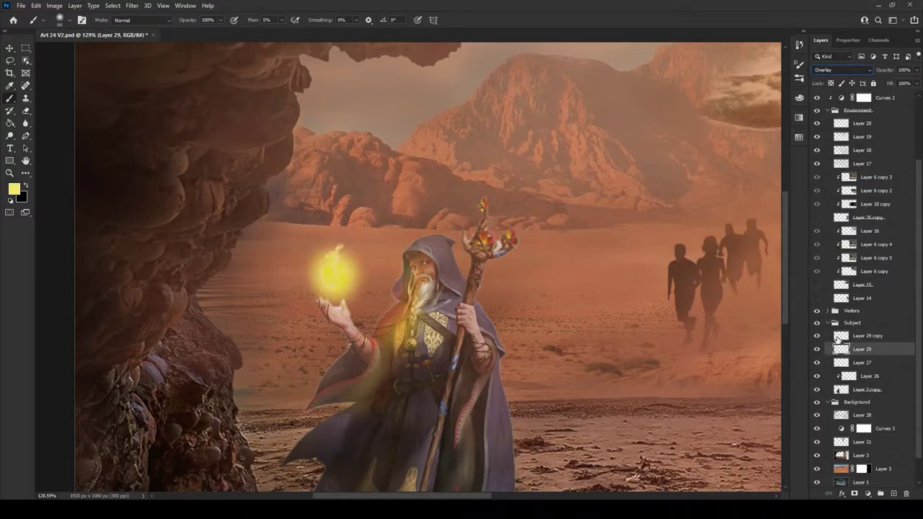
pyautogui.click(867, 335)
# Refine the Color Dodge glow by alternately erasing it and painting in orange
pyautogui.press('e')
pyautogui.moveTo(381, 392); pyautogui.dragTo(448, 240)
pyautogui.press('b')
pyautogui.keyDown('alt'); pyautogui.keyDown('shift'); pyautogui.rightClick(725, 227); pyautogui.keyUp('shift'); pyautogui.keyUp('alt')
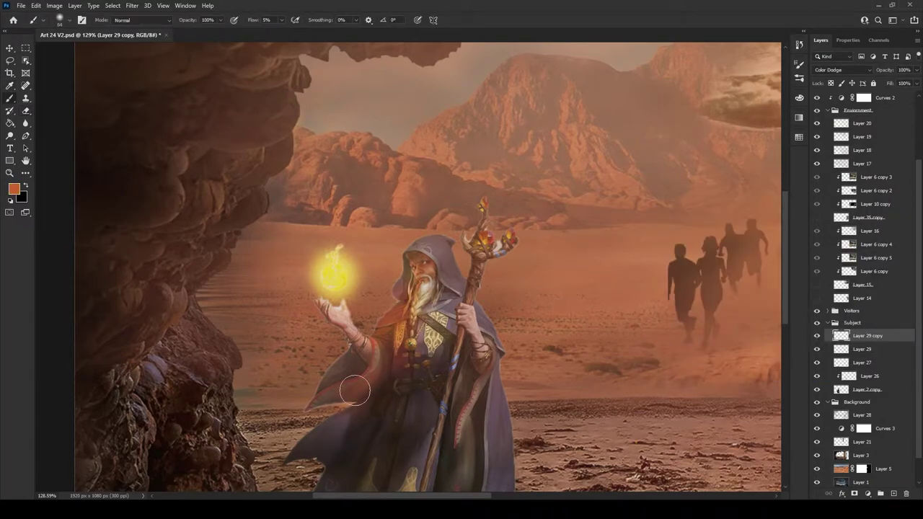
pyautogui.scroll(2, 331, 277)
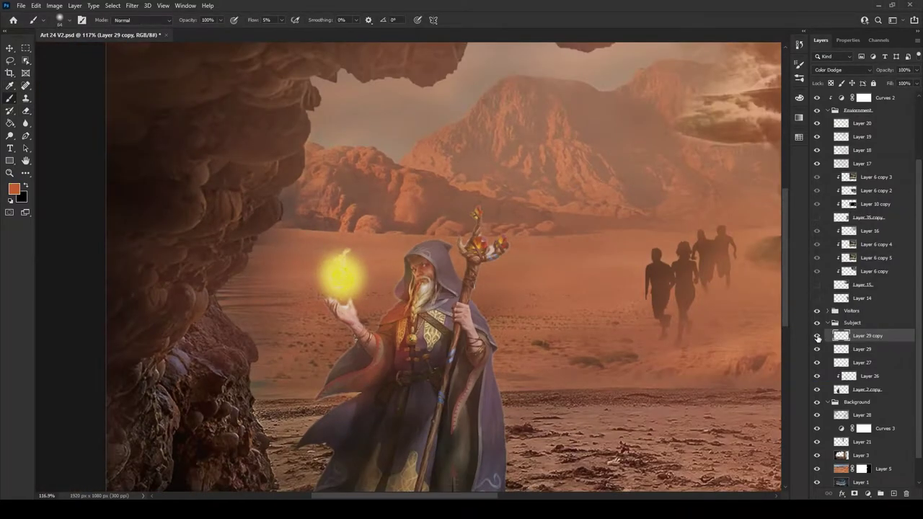
pyautogui.press('e')
pyautogui.scroll(-2, 350, 285)
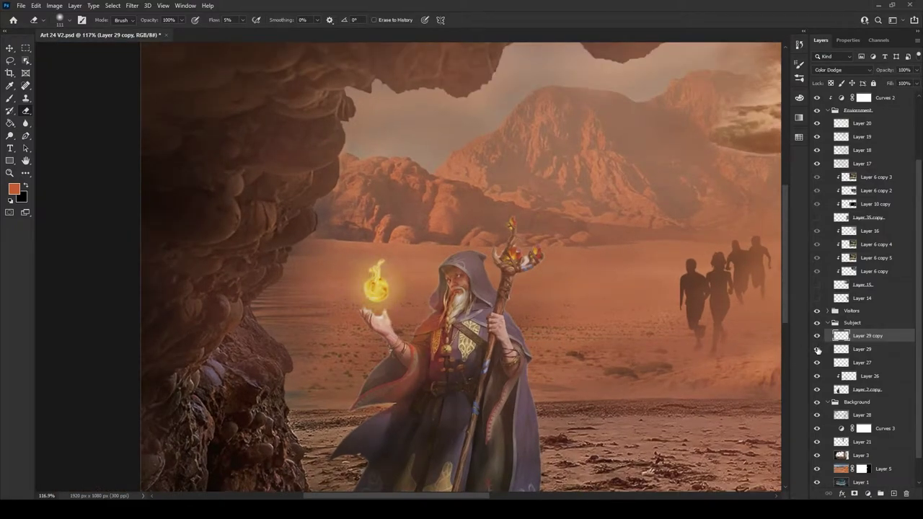
pyautogui.press('b')
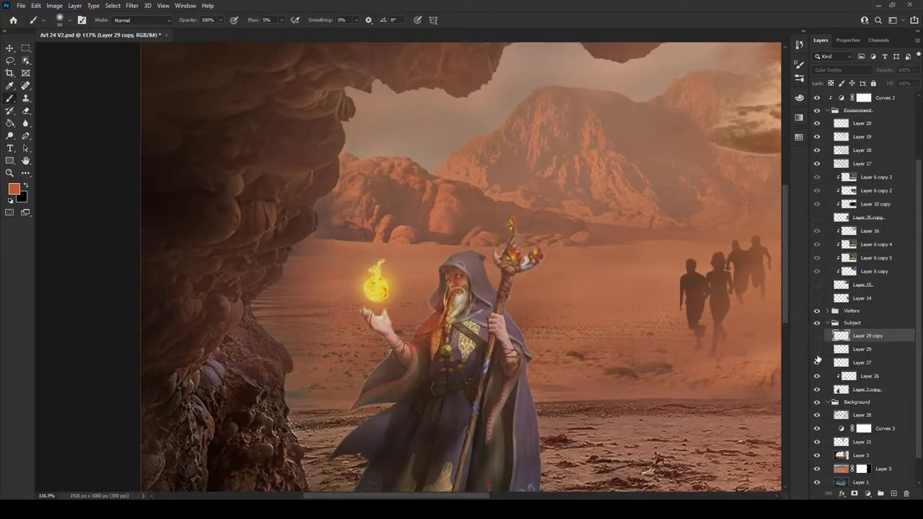
pyautogui.press('e')
pyautogui.press('b')
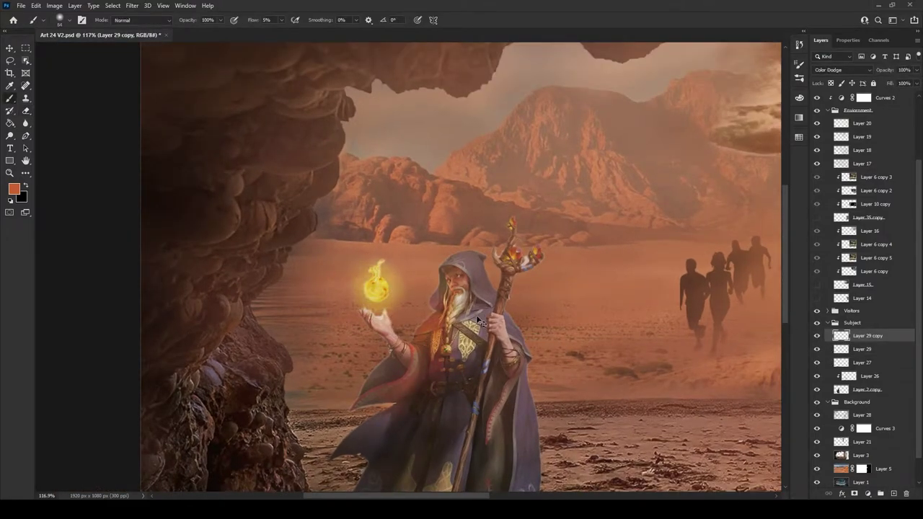
# Toggle the glow layer off to compare, and fit the whole composition in the window
pyautogui.click(816, 349)
pyautogui.hotkey('ctrl', '0')
pyautogui.scroll(3, 851, 279)
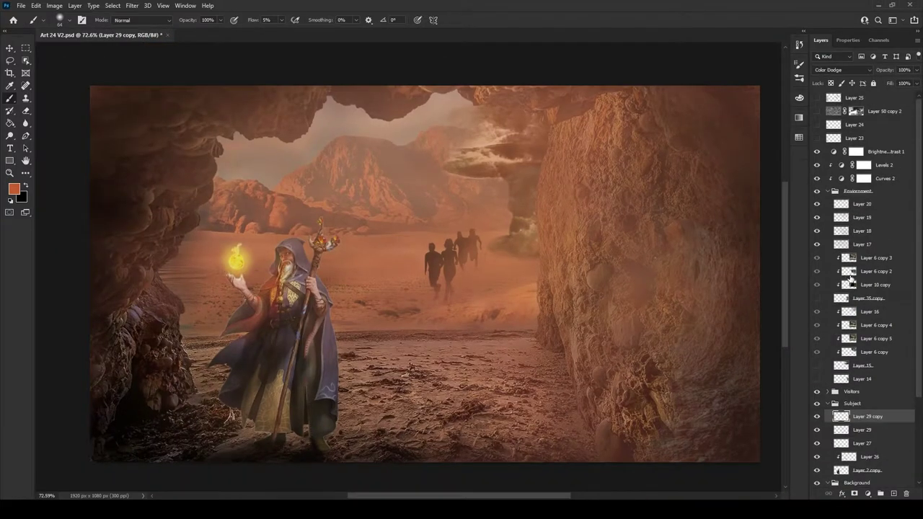
pyautogui.click(834, 152)
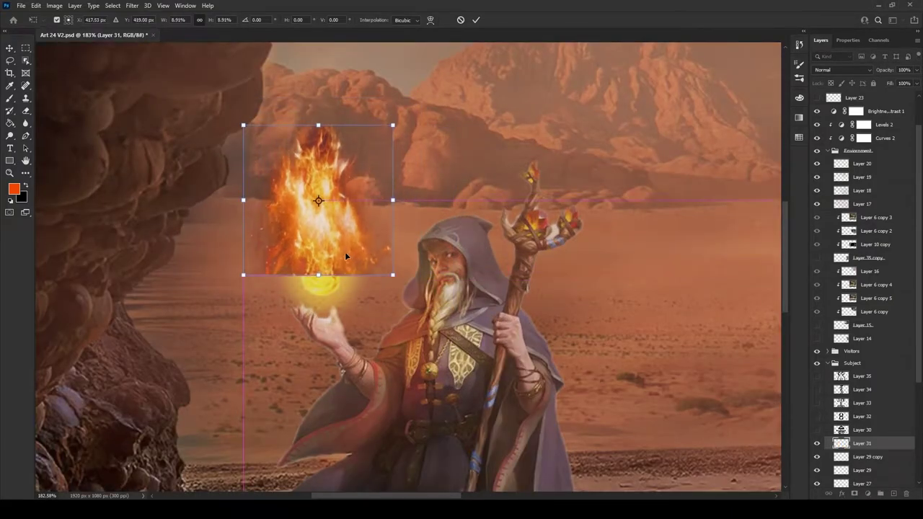
# Move the flames down onto the fireball, blend them in Hard Light, and erase their harsh edges
pyautogui.moveTo(344, 252); pyautogui.dragTo(344, 268)
pyautogui.press('Return')
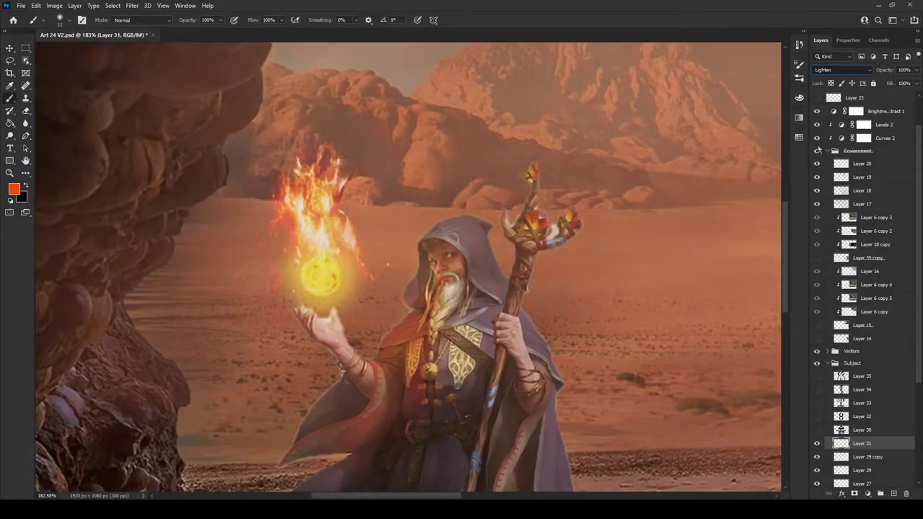
pyautogui.press('Up')
pyautogui.press('Up')
pyautogui.press('Up')
pyautogui.press('Up')
pyautogui.press('Up')
pyautogui.press('Up')
pyautogui.press('Up')
pyautogui.press('Down')
pyautogui.press('Down')
pyautogui.press('Down')
pyautogui.press('Down')
pyautogui.press('Down')
pyautogui.press('Down')
pyautogui.press('Down')
pyautogui.press('Down')
pyautogui.press('Down')
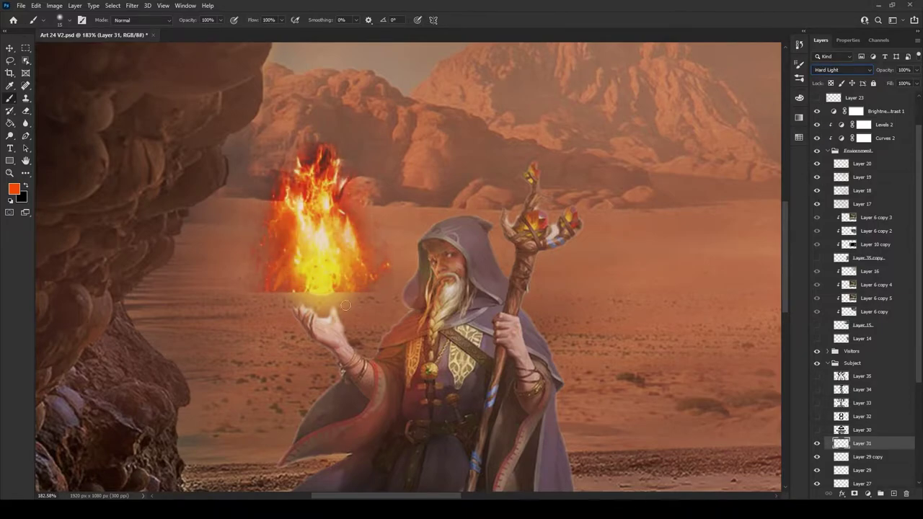
pyautogui.press('e')
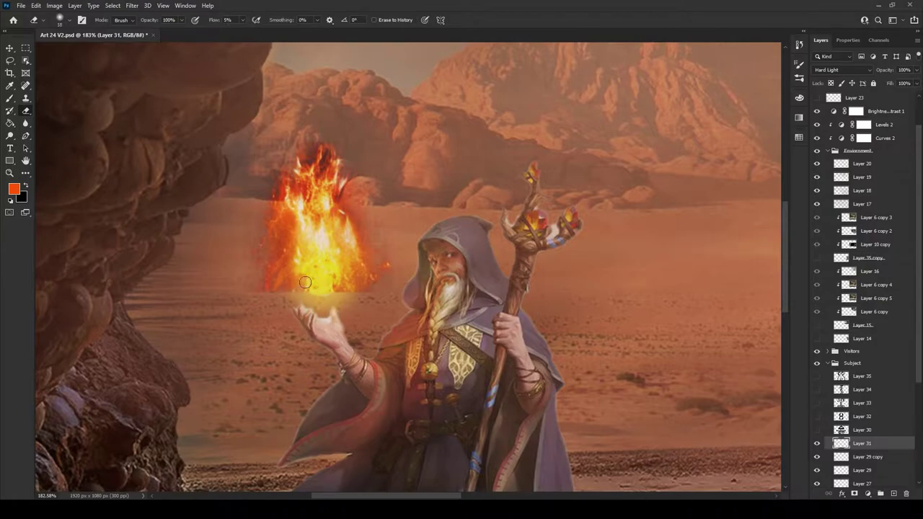
pyautogui.scroll(3, 219, 180)
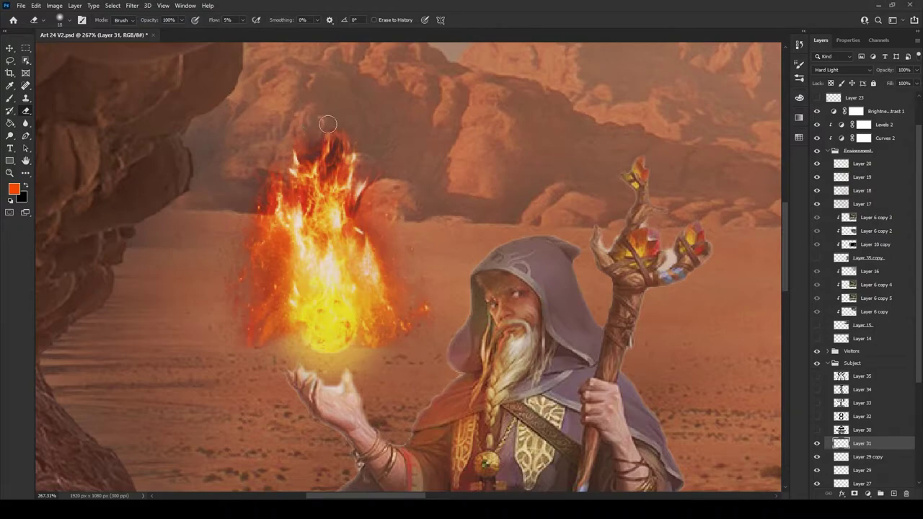
pyautogui.hotkey('shift', 'alt', 'n')
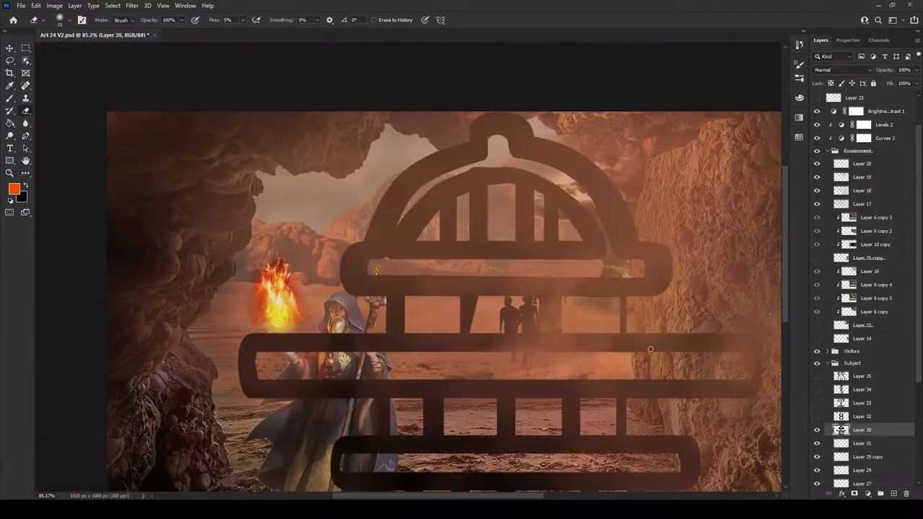
pyautogui.hotkey('ctrl', 't')
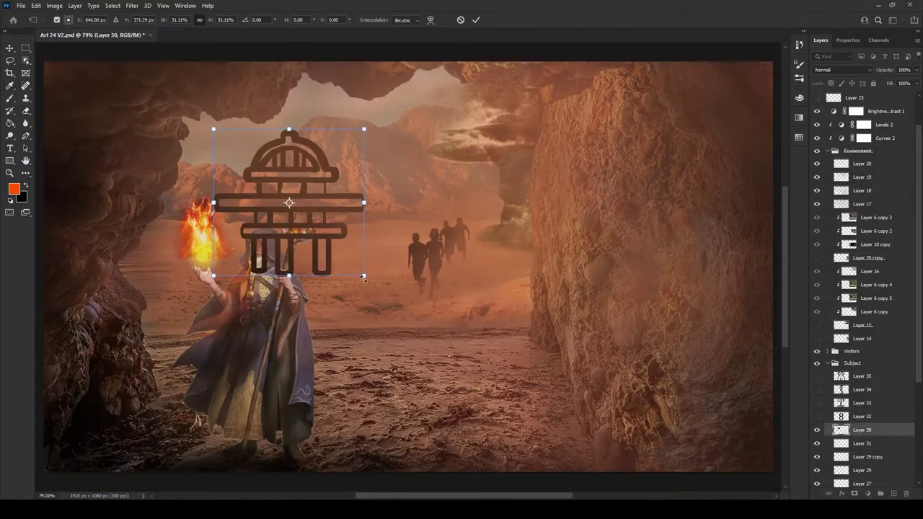
# Shrink the cage symbol and a rotated infinity sign, and place both beside the wizard
pyautogui.moveTo(363, 278); pyautogui.dragTo(296, 213)
pyautogui.moveTo(260, 173)
pyautogui.mouseDown()
pyautogui.moveTo(497, 361)
pyautogui.moveTo(185, 255)
pyautogui.mouseUp()
pyautogui.moveTo(228, 297)
pyautogui.mouseDown()
pyautogui.moveTo(209, 292)
pyautogui.moveTo(189, 242)
pyautogui.moveTo(175, 301)
pyautogui.mouseUp()
pyautogui.scroll(1, 209, 292)
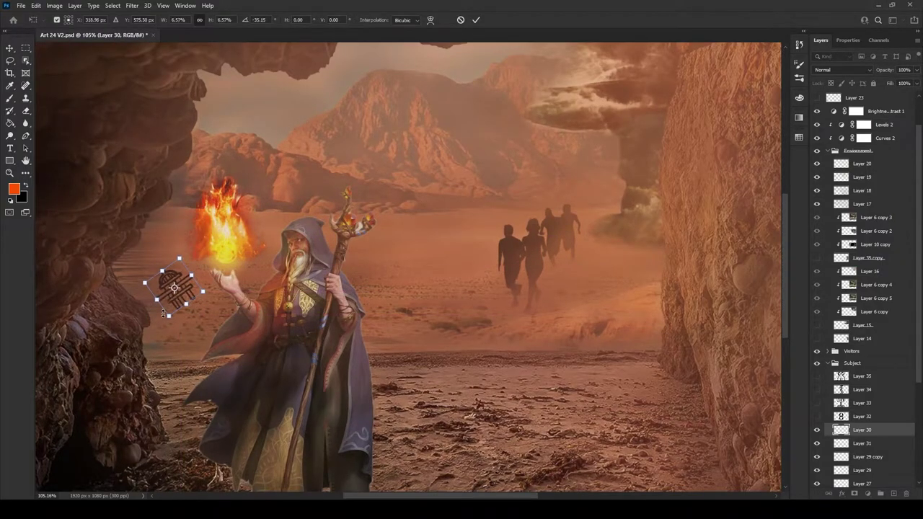
pyautogui.scroll(-2, 176, 301)
pyautogui.press('Return')
pyautogui.click(861, 416)
pyautogui.hotkey('ctrl', 't')
pyautogui.moveTo(613, 418)
pyautogui.mouseDown()
pyautogui.moveTo(468, 122)
pyautogui.moveTo(432, 133)
pyautogui.moveTo(424, 258)
pyautogui.moveTo(413, 261)
pyautogui.mouseUp()
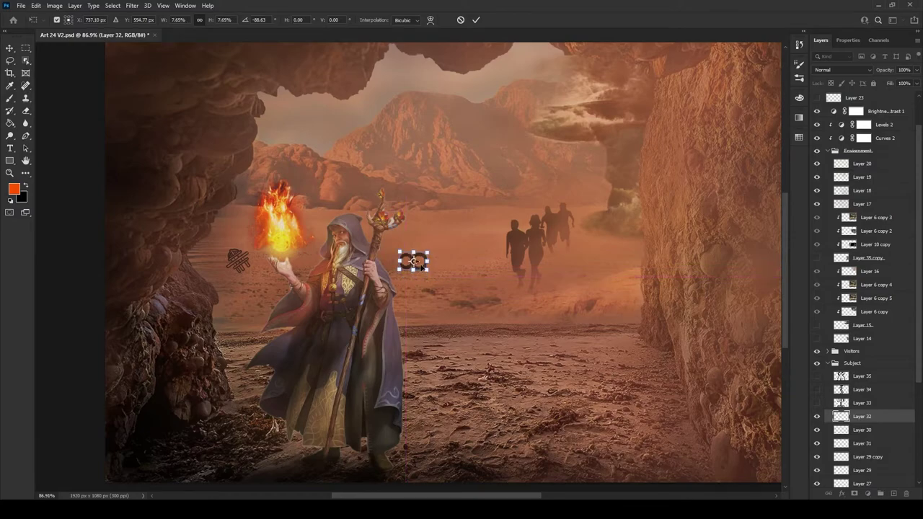
pyautogui.press('Return')
# Reveal the Layer 33 maze and shrink it to a small icon near the top of the staff
pyautogui.click(817, 402)
pyautogui.scroll(-2, 661, 291)
pyautogui.moveTo(338, 129); pyautogui.dragTo(612, 412)
pyautogui.moveTo(642, 449); pyautogui.dragTo(411, 238)
pyautogui.moveTo(473, 274)
pyautogui.mouseDown()
pyautogui.moveTo(457, 216)
pyautogui.moveTo(438, 258)
pyautogui.mouseUp()
pyautogui.scroll(1, 437, 202)
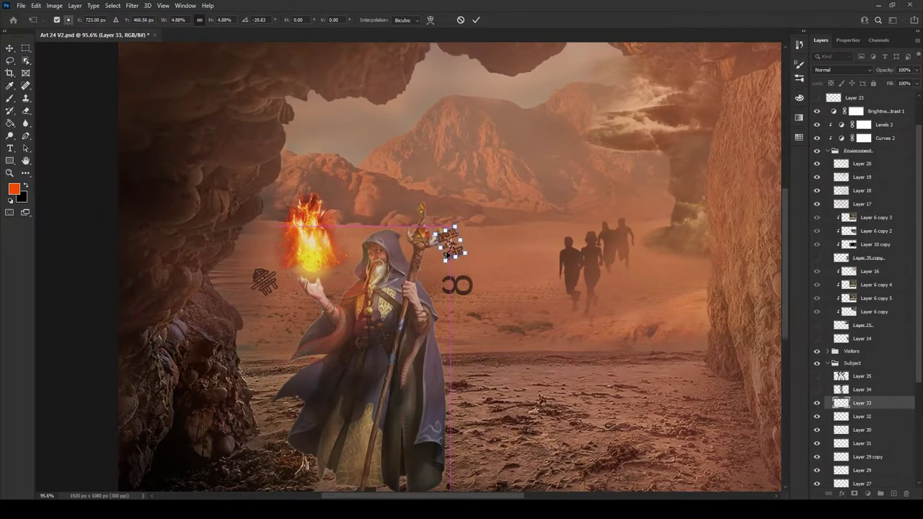
pyautogui.press('Return')
# Reveal the Layer 34 wave shape, shrink it, and place it beside the staff
pyautogui.scroll(-3, 856, 380)
pyautogui.click(817, 295)
pyautogui.hotkey('ctrl', 't')
pyautogui.scroll(-1, 505, 288)
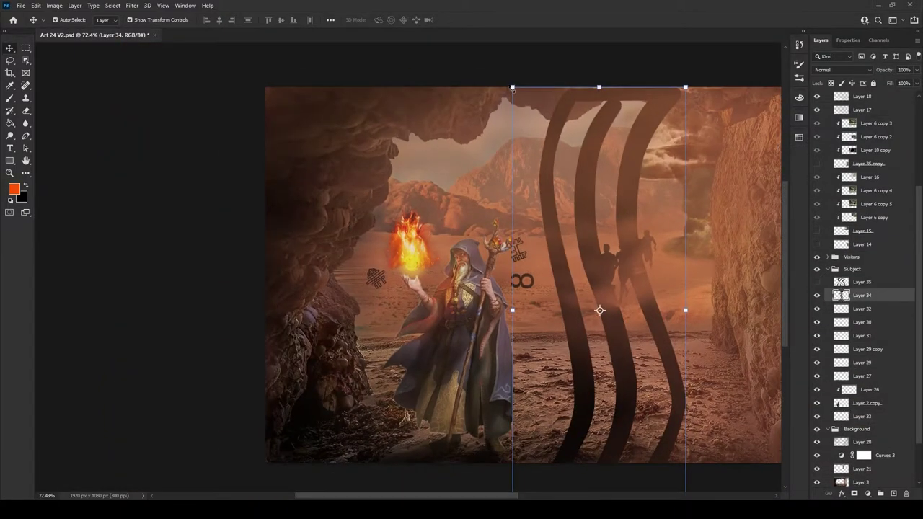
pyautogui.moveTo(685, 490); pyautogui.dragTo(574, 320)
pyautogui.scroll(2, 594, 281)
pyautogui.moveTo(519, 222)
pyautogui.mouseDown()
pyautogui.moveTo(540, 295)
pyautogui.moveTo(495, 328)
pyautogui.mouseUp()
pyautogui.press('Return')
# Shrink the Layer 35 knot symbol and place it beside the wizard's hand
pyautogui.click(861, 282)
pyautogui.hotkey('ctrl', 't')
pyautogui.scroll(-2, 504, 289)
pyautogui.scroll(2, 504, 289)
pyautogui.moveTo(587, 309)
pyautogui.mouseDown()
pyautogui.moveTo(565, 208)
pyautogui.moveTo(373, 346)
pyautogui.mouseUp()
pyautogui.scroll(2, 393, 324)
pyautogui.moveTo(358, 315); pyautogui.dragTo(353, 317)
pyautogui.scroll(-1, 353, 318)
pyautogui.scroll(-2, 353, 317)
pyautogui.press('Return')
# Delete the left coin in aztec-37936.png and paste the remaining coin into the composition
pyautogui.click(276, 36)
pyautogui.press('m')
pyautogui.moveTo(86, 93); pyautogui.dragTo(408, 428)
pyautogui.press('Delete')
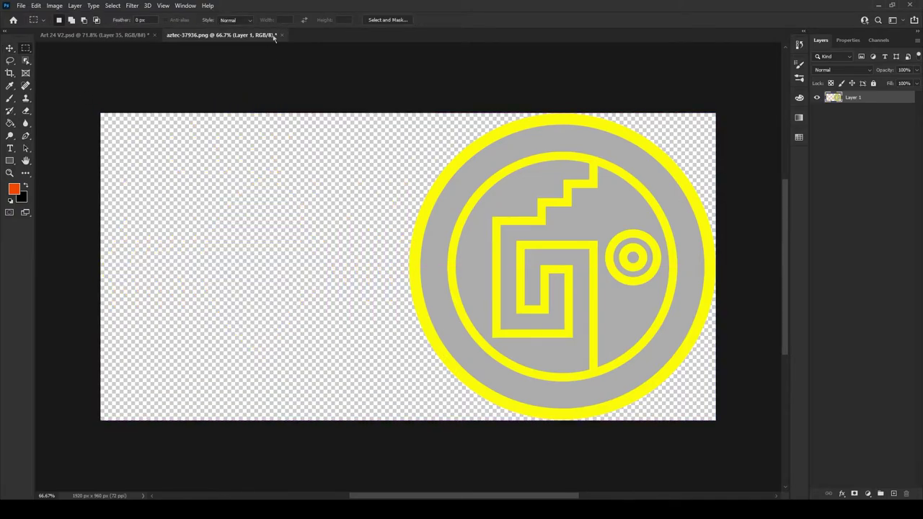
pyautogui.click(274, 35)
pyautogui.hotkey('ctrl', 'v')
# Scale the coin down, send it to the bottom of the Subject group, and place it above the hood
pyautogui.hotkey('ctrl', 't')
pyautogui.moveTo(540, 299); pyautogui.dragTo(478, 408)
pyautogui.scroll(3, 457, 433)
pyautogui.moveTo(337, 264)
pyautogui.mouseDown()
pyautogui.moveTo(337, 232)
pyautogui.moveTo(336, 272)
pyautogui.mouseUp()
pyautogui.press('Return')
pyautogui.hotkey('ctrl', 'shift', '[')
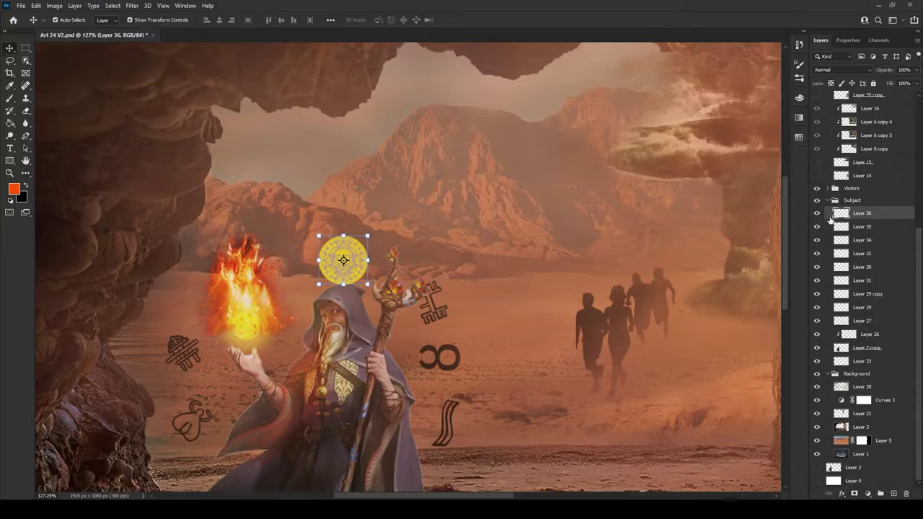
pyautogui.hotkey('ctrl', 't')
pyautogui.moveTo(352, 272); pyautogui.dragTo(359, 279)
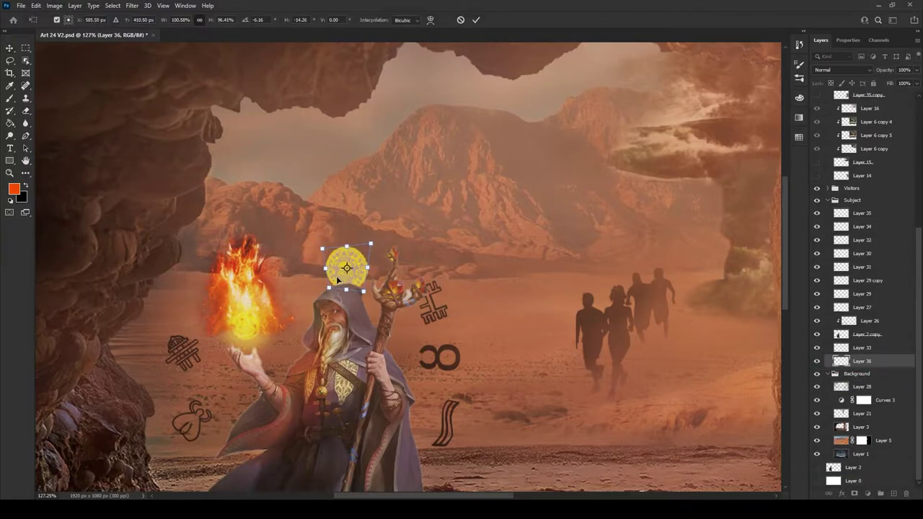
pyautogui.press('Return')
pyautogui.scroll(-1, 531, 309)
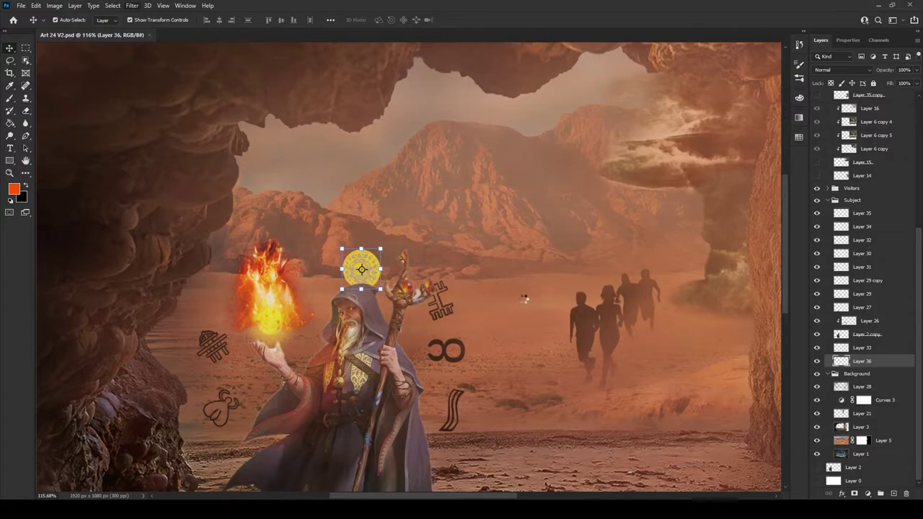
# Desaturate the coin to grey-white using Camera Raw's colour mixer
pyautogui.hotkey('ctrl', 'shift', 'a')
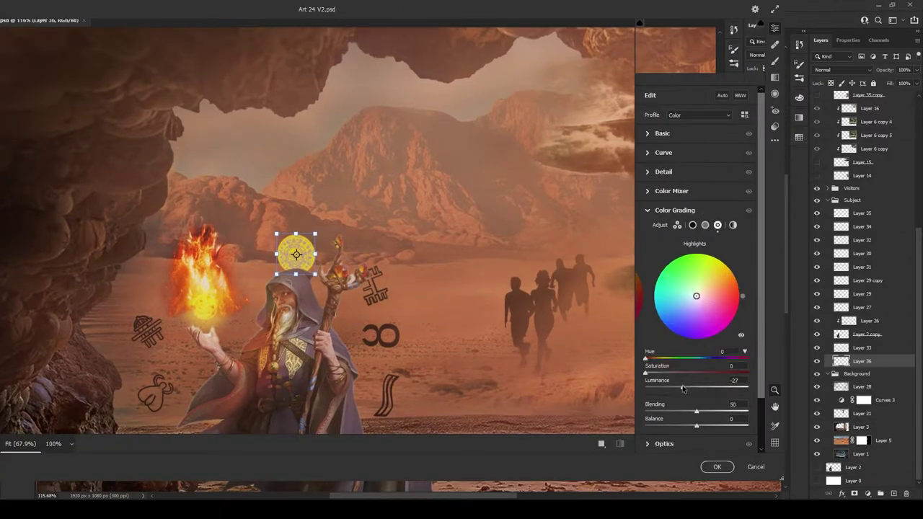
pyautogui.click(671, 191)
pyautogui.click(716, 221)
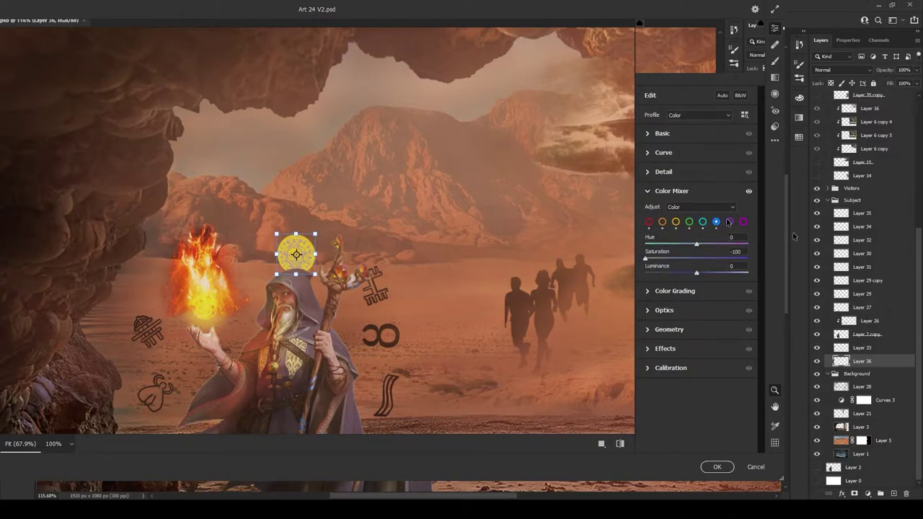
pyautogui.press('Return')
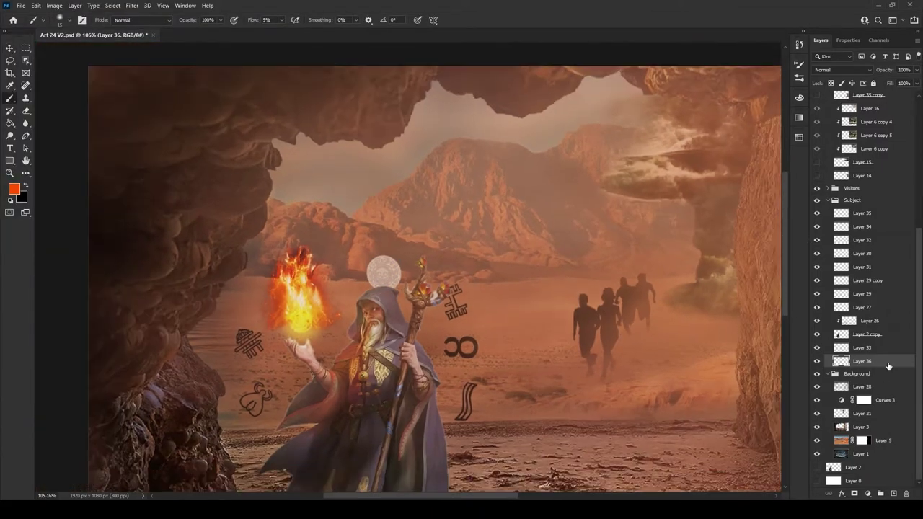
# Try a 21 px, fully opaque outer glow on the coin emblem, then cancel it
pyautogui.doubleClick(888, 366)
pyautogui.click(682, 369)
pyautogui.moveTo(827, 321); pyautogui.dragTo(832, 322)
pyautogui.moveTo(851, 247); pyautogui.dragTo(870, 247)
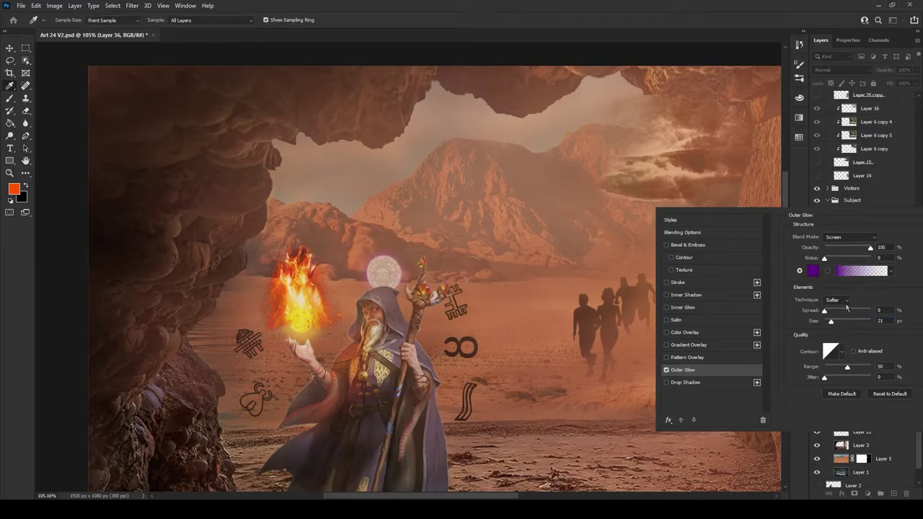
pyautogui.press('Escape')
# Give the Layer 35 symbol an outer glow with spread 3 and a pink colour sampled from the canvas
pyautogui.doubleClick(894, 227)
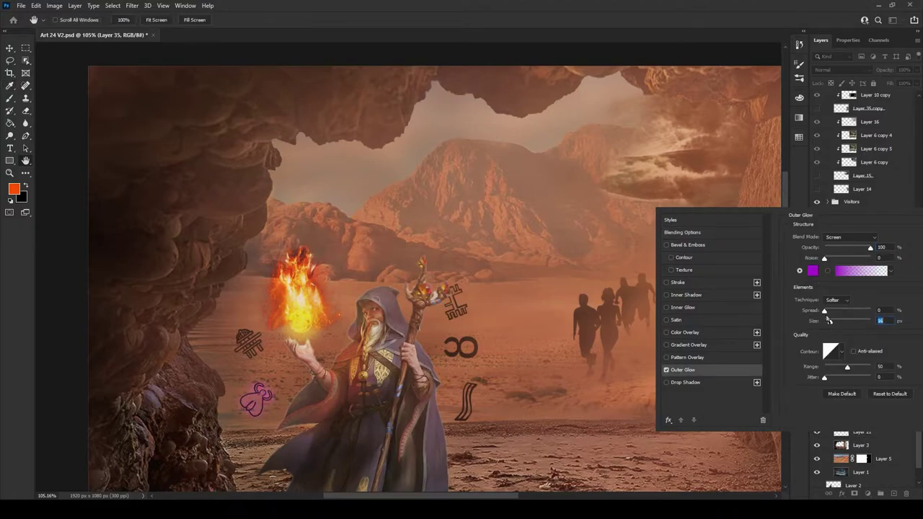
pyautogui.click(684, 382)
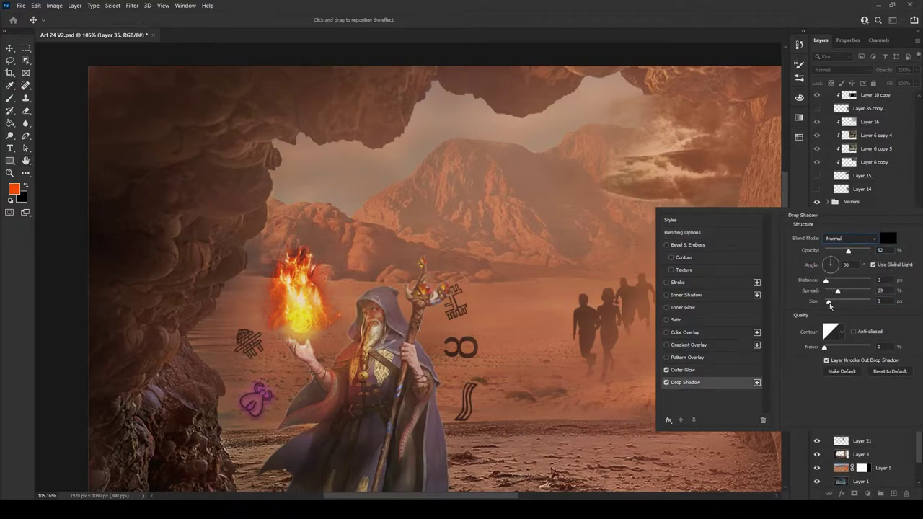
pyautogui.hotkey('ctrl', 'z')
pyautogui.moveTo(827, 312); pyautogui.dragTo(825, 310)
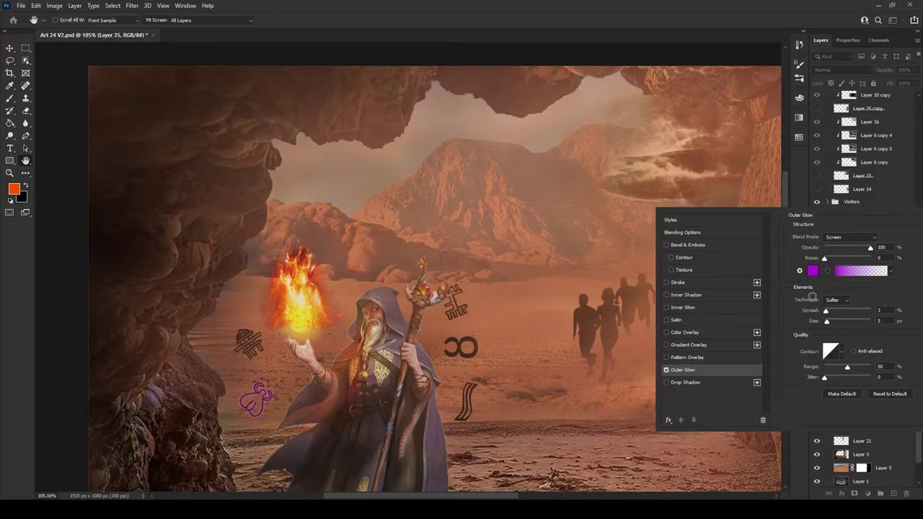
pyautogui.click(612, 244)
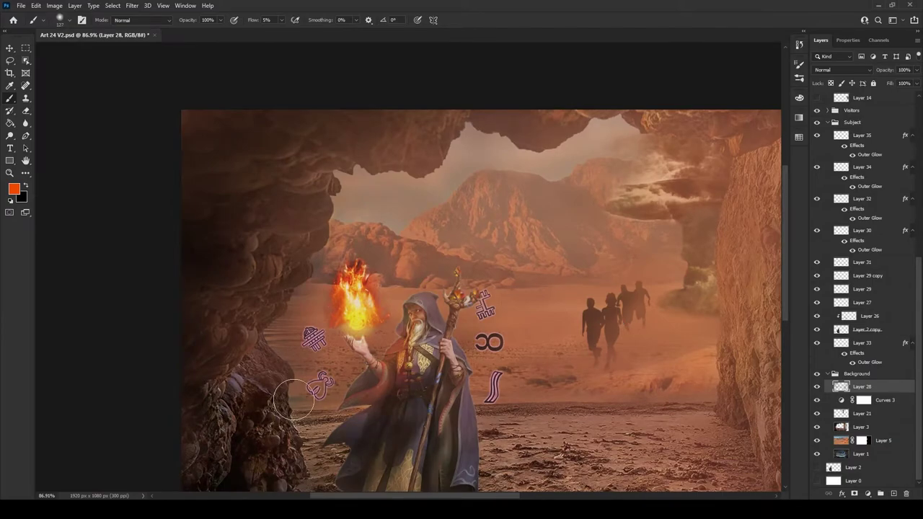
# On a new layer above Layer 28, softly darken the sky, upper cave and mountain haze with black
pyautogui.hotkey('ctrl', 'shift', 'alt', 'n')
pyautogui.press('x')
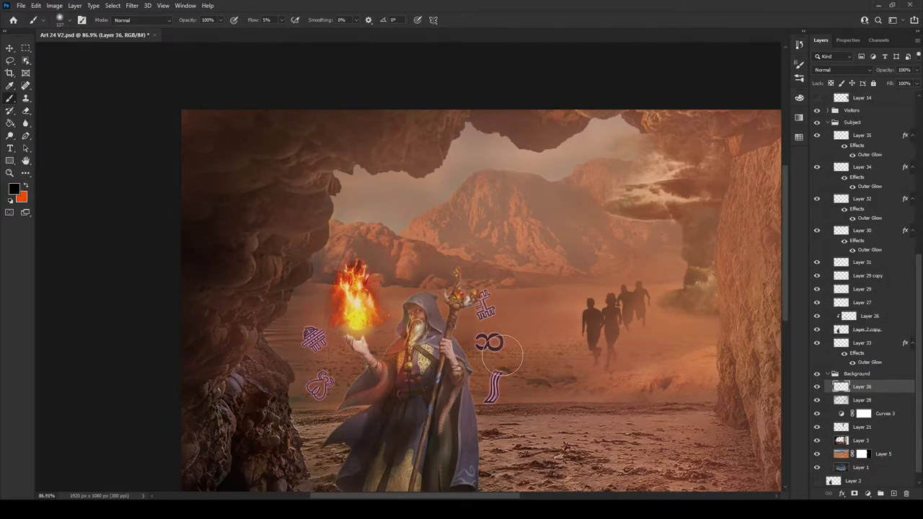
pyautogui.moveTo(292, 256); pyautogui.dragTo(534, 162)
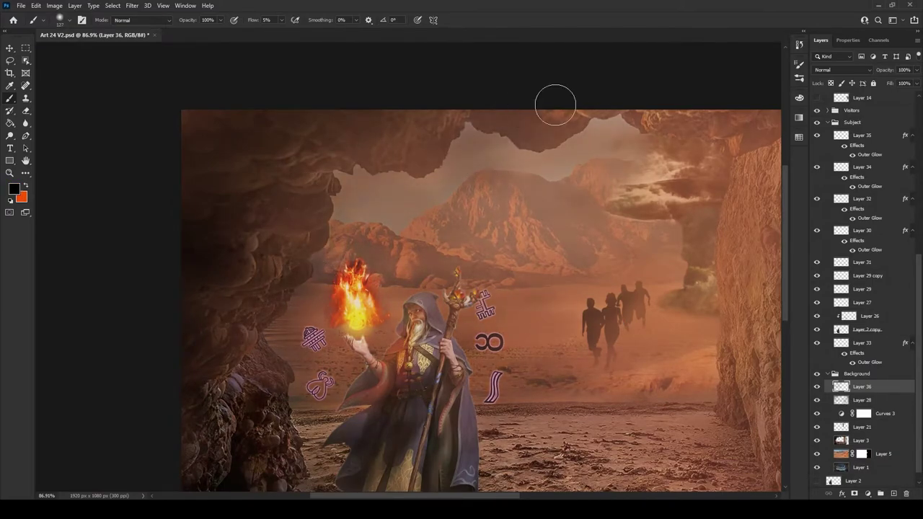
pyautogui.moveTo(519, 106); pyautogui.dragTo(544, 283)
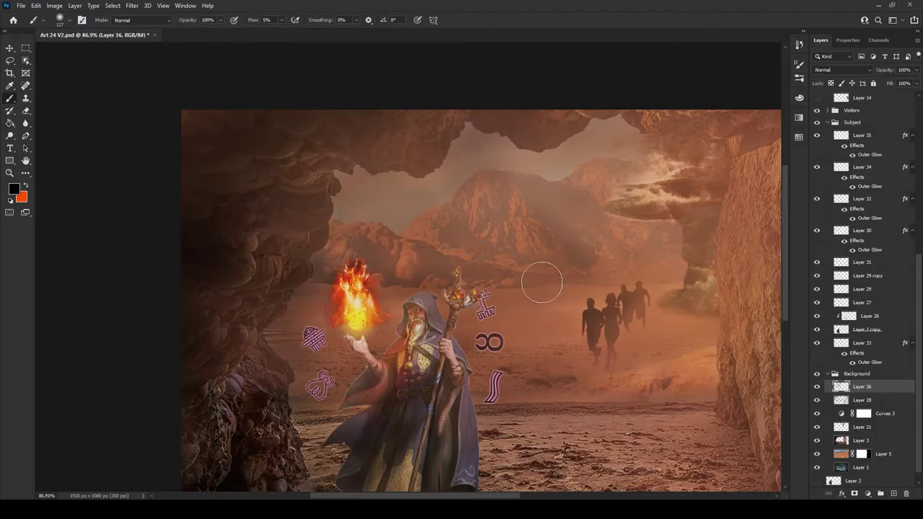
pyautogui.scroll(-1, 785, 313)
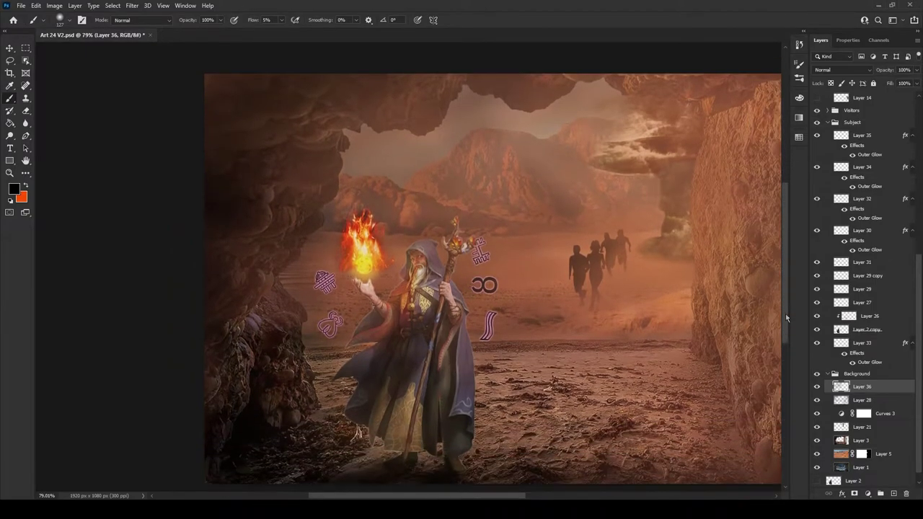
pyautogui.scroll(5, 825, 264)
# Widen the Layer 35 symbol's outer glow, with 100% opacity and 2% spread
pyautogui.doubleClick(870, 287)
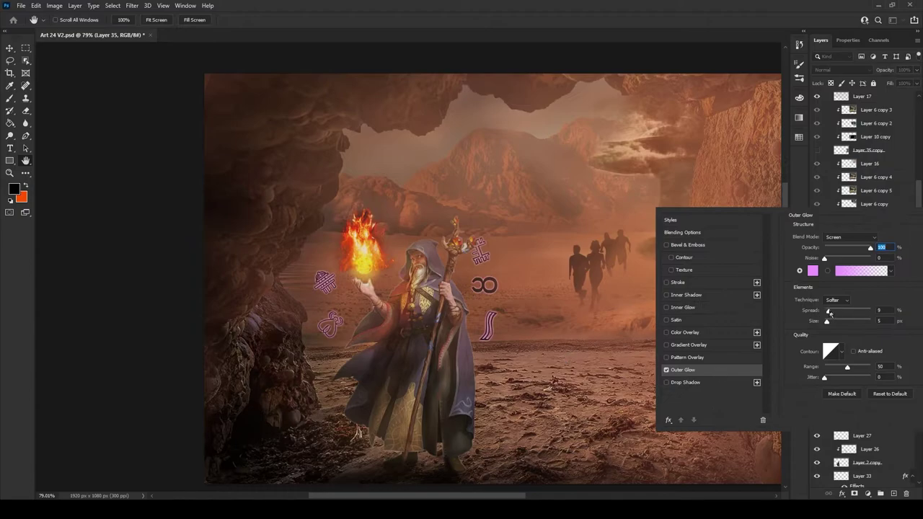
pyautogui.moveTo(828, 310)
pyautogui.mouseDown()
pyautogui.moveTo(829, 321)
pyautogui.moveTo(826, 310)
pyautogui.mouseUp()
pyautogui.moveTo(861, 248); pyautogui.dragTo(872, 248)
pyautogui.moveTo(827, 310); pyautogui.dragTo(826, 312)
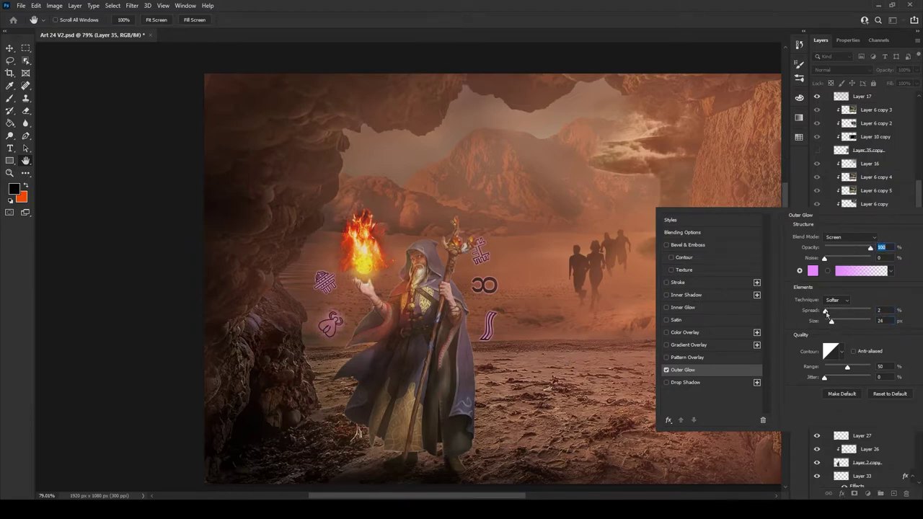
pyautogui.press('Return')
pyautogui.scroll(-5, 865, 288)
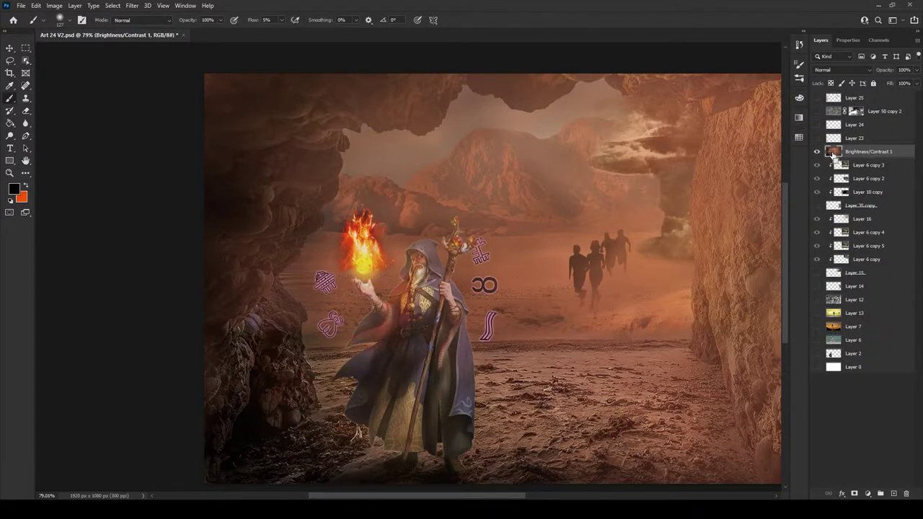
# Set the blurred warm overlay to Linear Dodge (Add) at 39% and erase it off the cave rocks
pyautogui.click(847, 482)
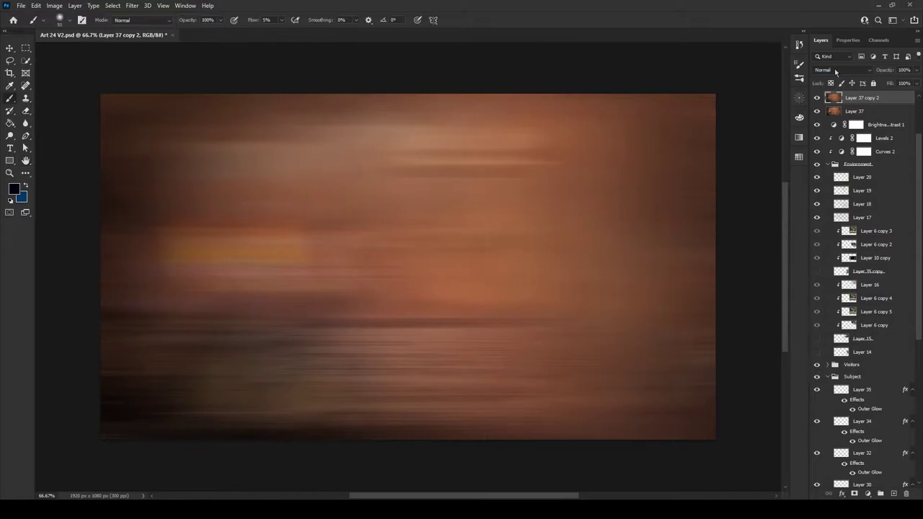
pyautogui.press('Down')
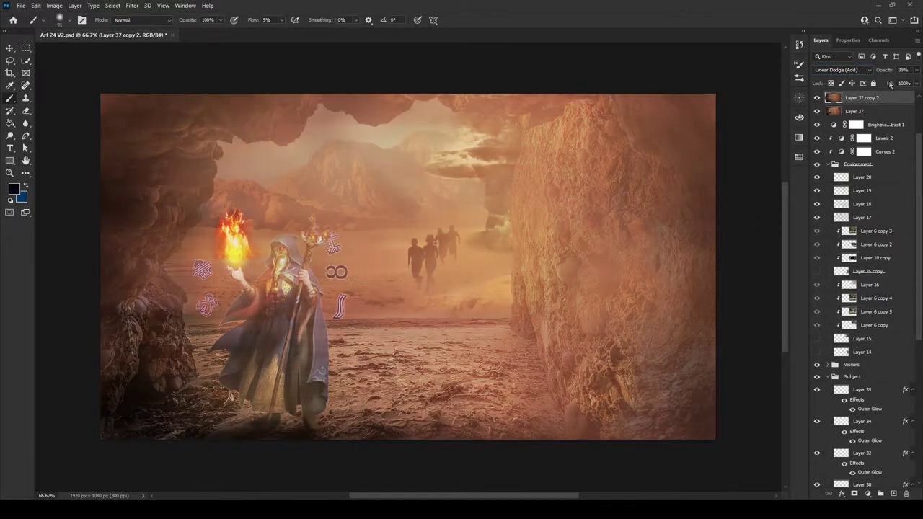
pyautogui.moveTo(883, 70); pyautogui.dragTo(858, 70)
pyautogui.press('e')
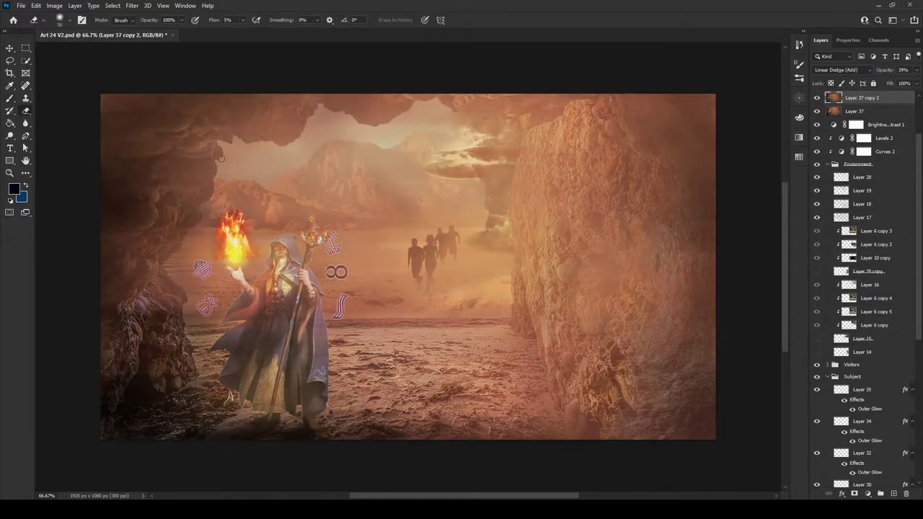
pyautogui.moveTo(95, 138); pyautogui.dragTo(195, 186)
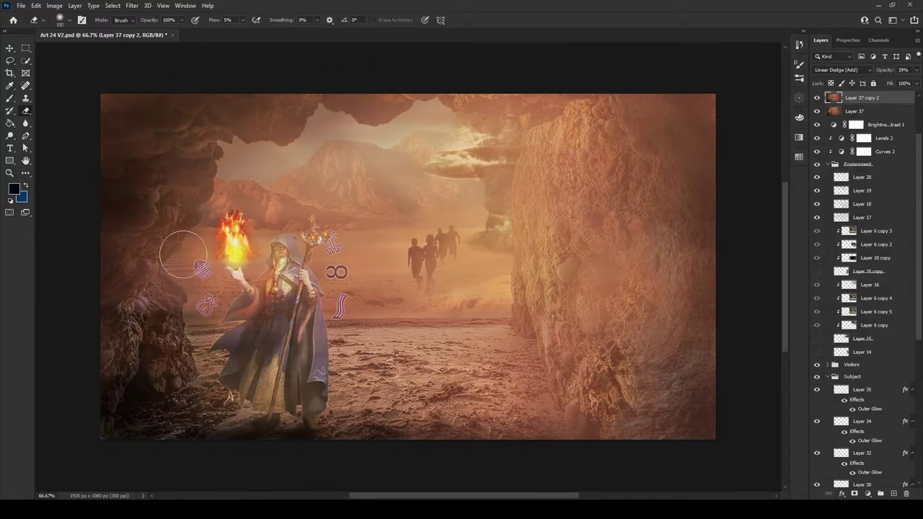
pyautogui.moveTo(634, 217); pyautogui.dragTo(532, 288)
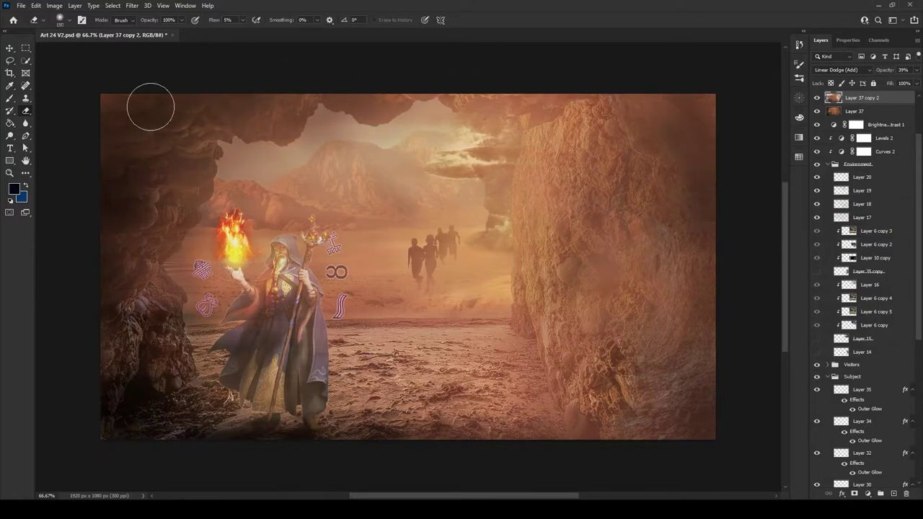
# Toggle the overlay, adjustment and Layer 19 haze visibility to compare the scene
pyautogui.click(816, 98)
pyautogui.moveTo(816, 111); pyautogui.dragTo(816, 151)
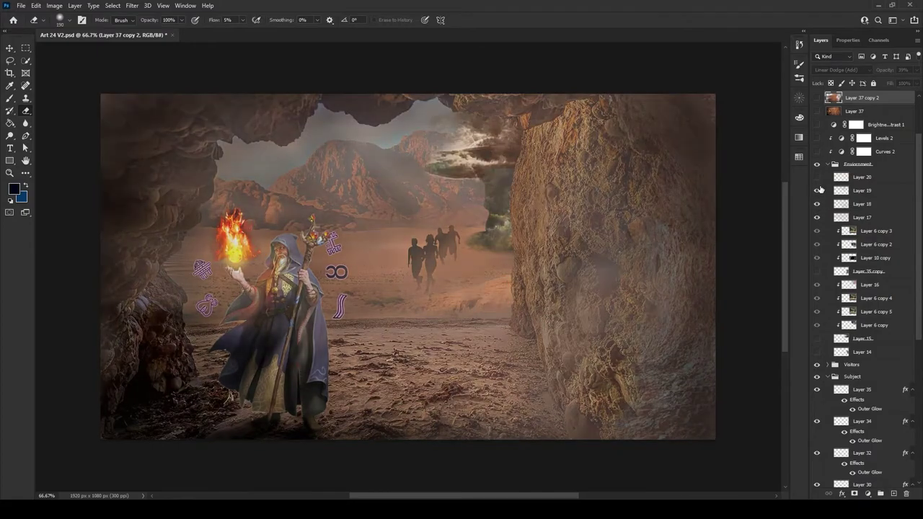
pyautogui.click(822, 192)
pyautogui.click(836, 205)
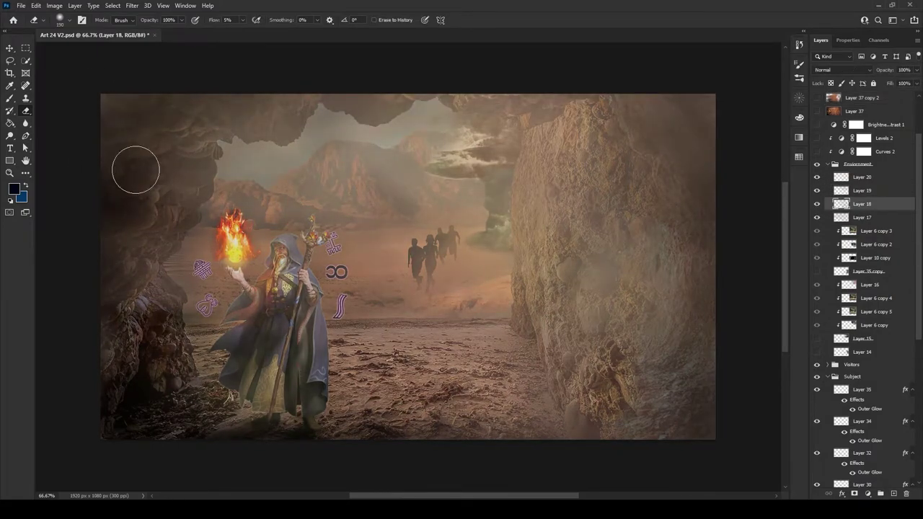
pyautogui.moveTo(816, 152); pyautogui.dragTo(817, 98)
pyautogui.click(857, 98)
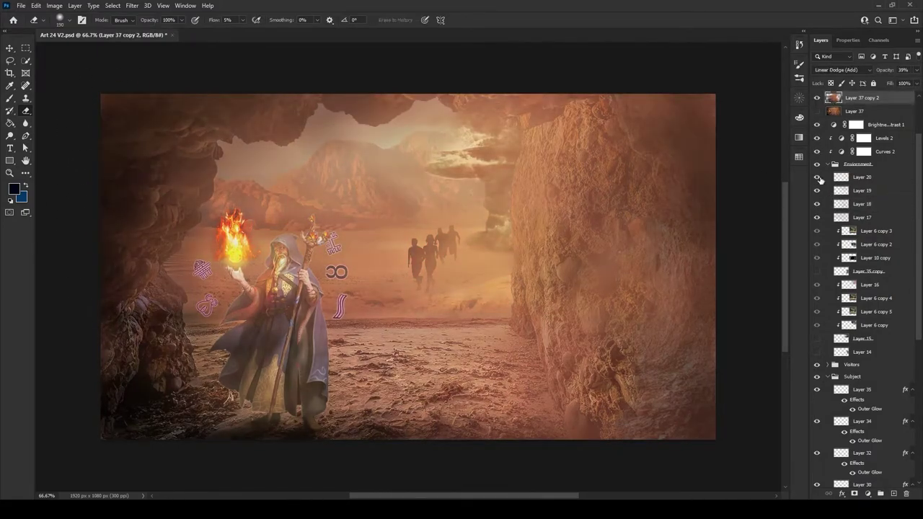
pyautogui.click(858, 177)
pyautogui.click(817, 190)
pyautogui.click(858, 217)
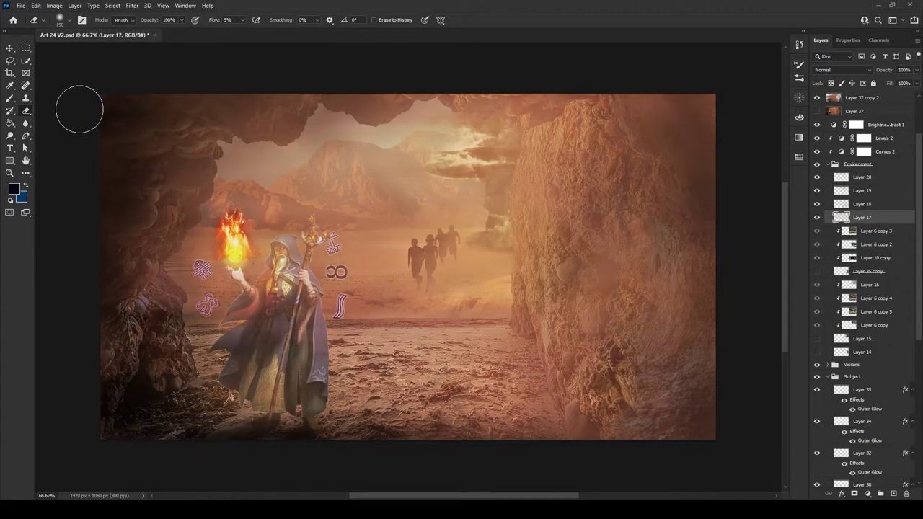
# Reselect the warm overlay layer and bring the composition into Topaz Simplify
pyautogui.hotkey('alt', '.')
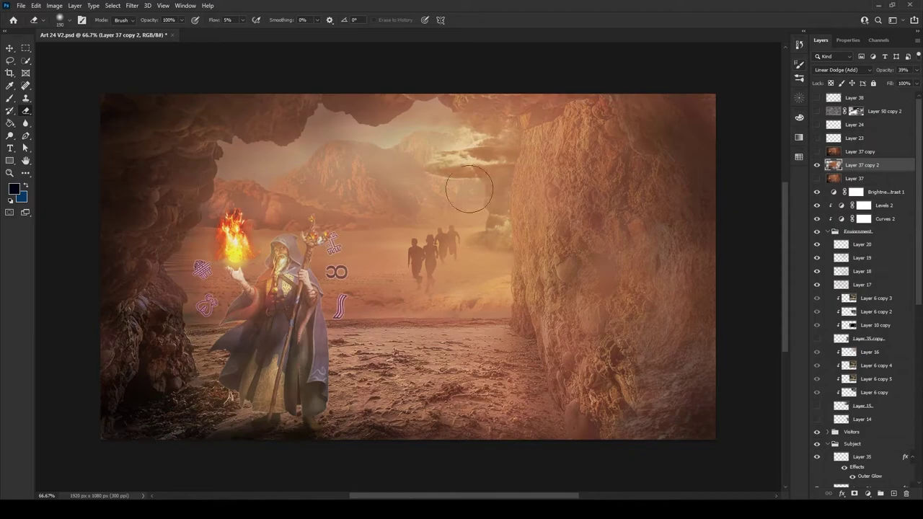
pyautogui.scroll(5, 277, 302)
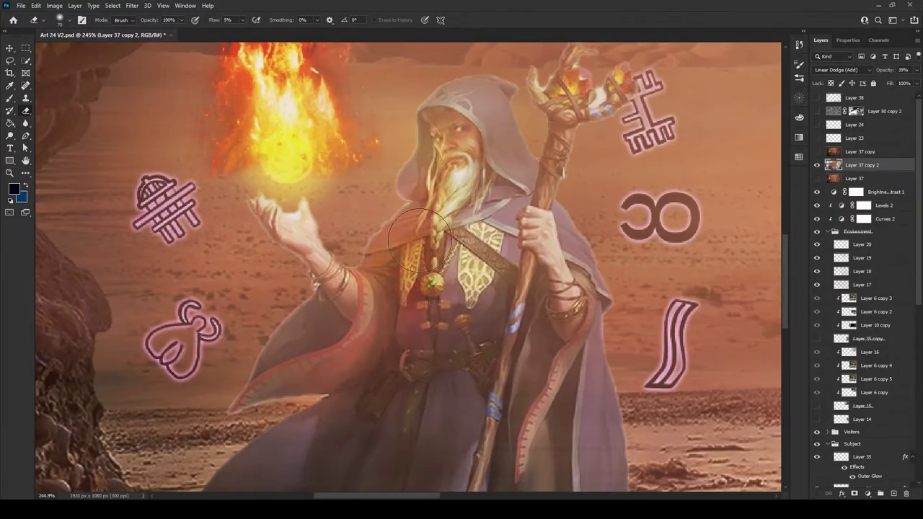
pyautogui.scroll(-2, 474, 150)
pyautogui.scroll(2, 465, 306)
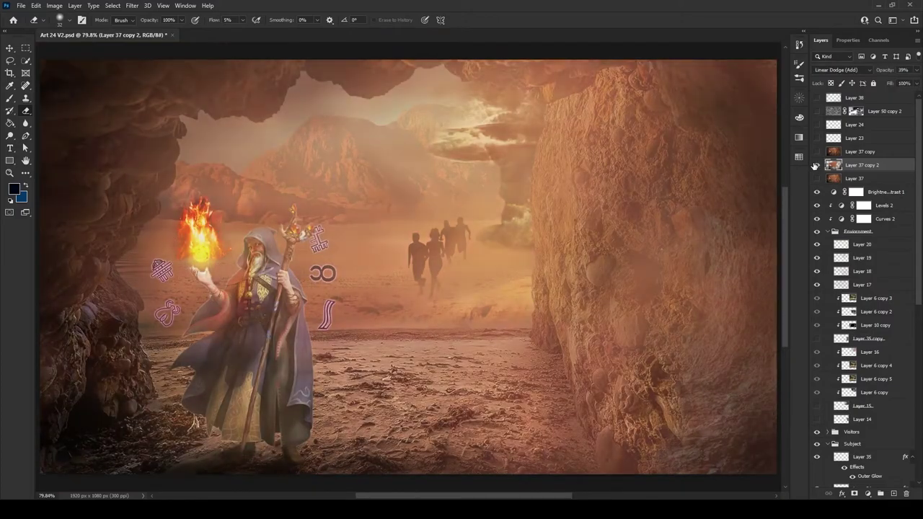
pyautogui.click(817, 165)
pyautogui.click(816, 165)
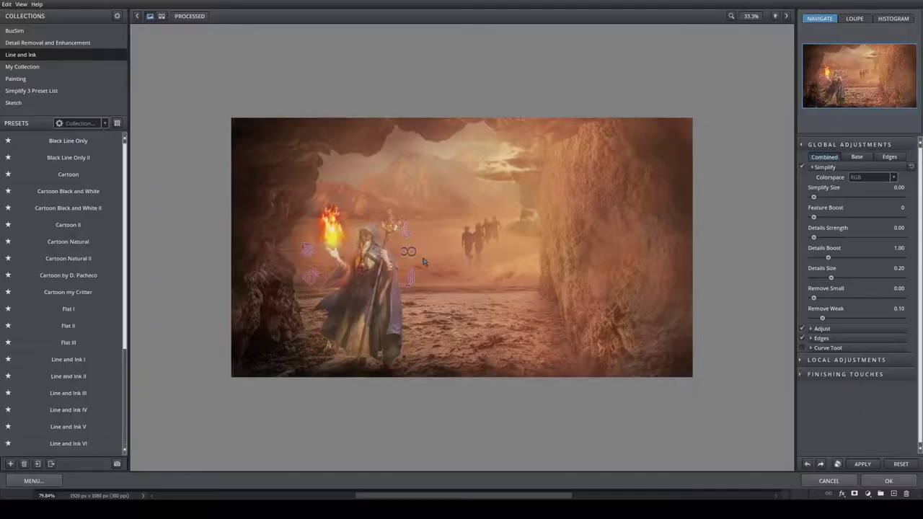
# Preview at 100%, lower Adjust Dynamics to 0.37, and compare against the original
pyautogui.click(754, 17)
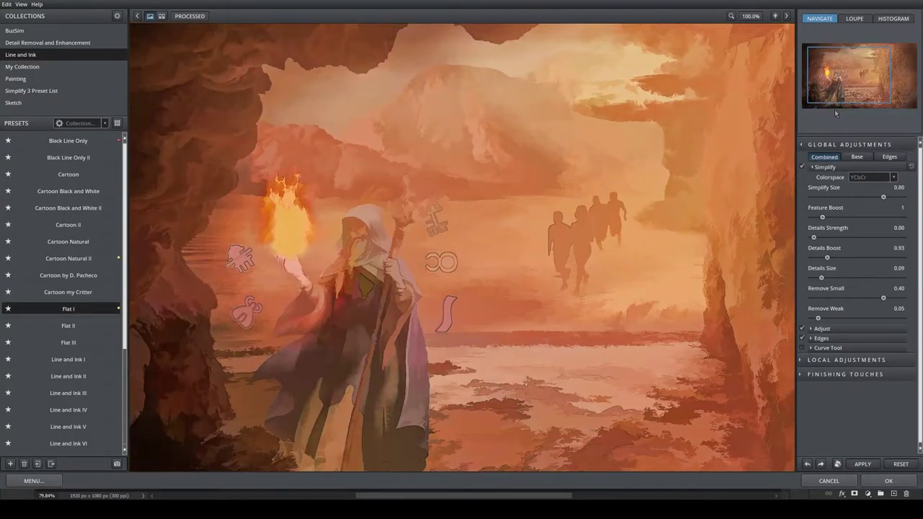
pyautogui.click(821, 338)
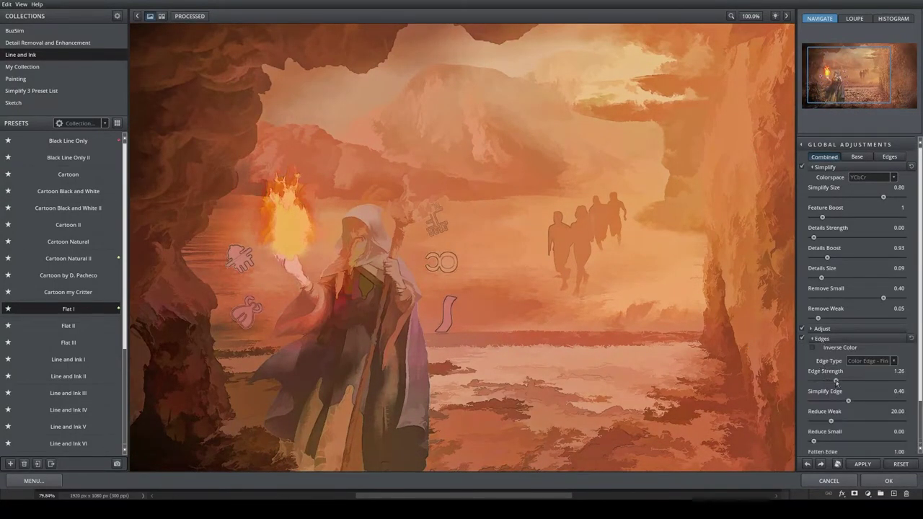
pyautogui.click(822, 328)
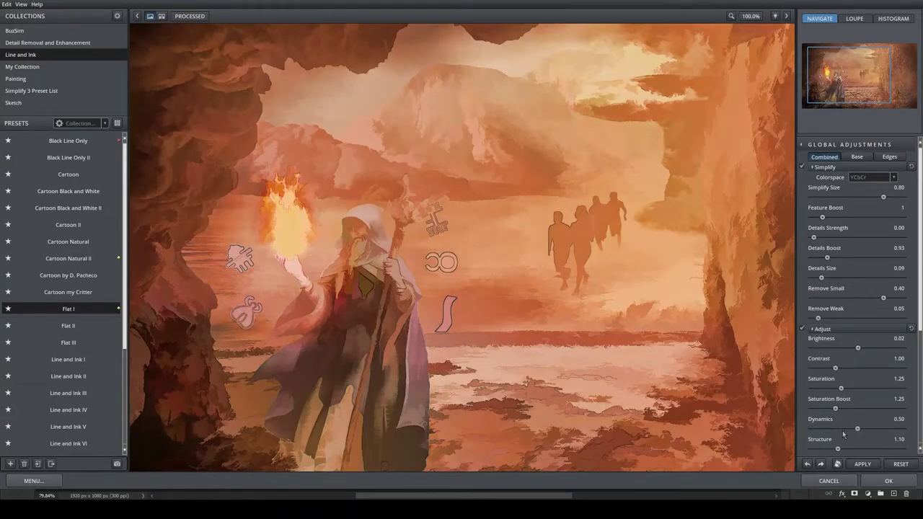
pyautogui.click(843, 430)
pyautogui.hotkey('ctrl', '0')
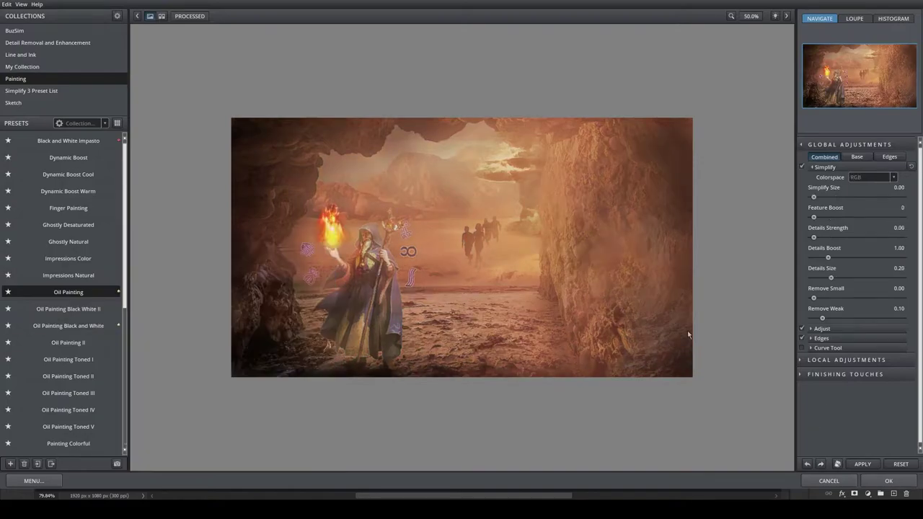
# Apply the Oil Painting preset result to the document
pyautogui.click(821, 465)
pyautogui.click(821, 338)
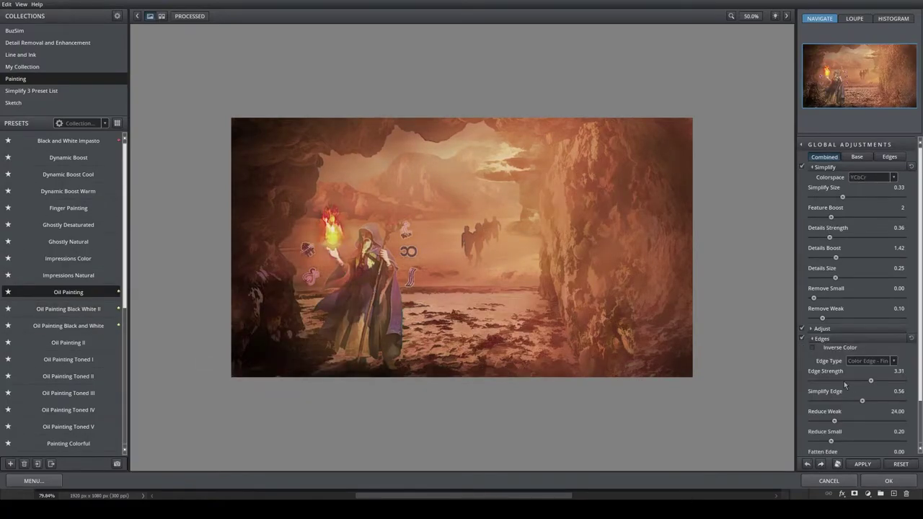
pyautogui.click(844, 381)
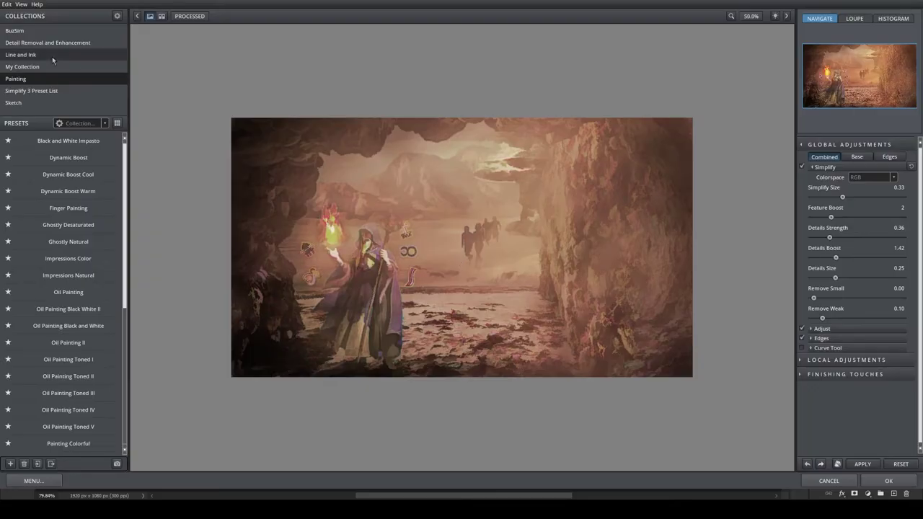
# Apply Line and Ink Flat I with Simplify Size 0.4, then show both Layer 39 copies
pyautogui.click(52, 56)
pyautogui.click(69, 309)
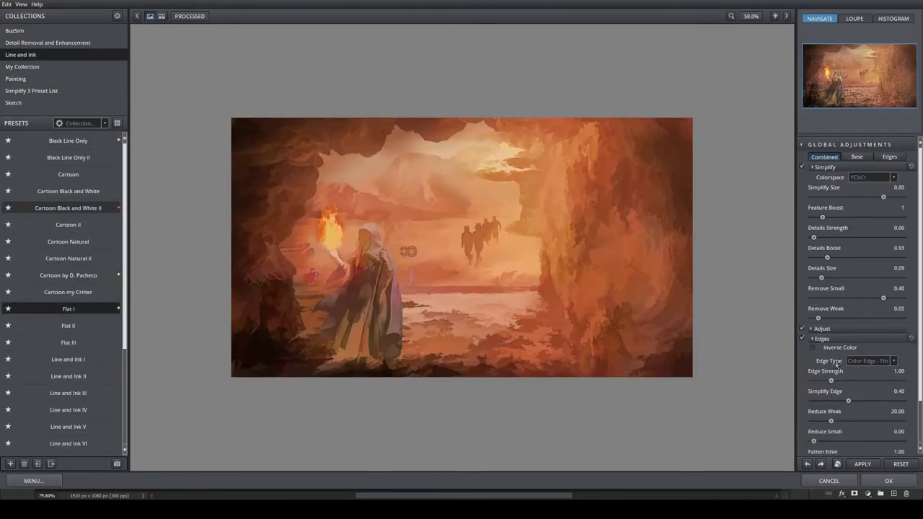
pyautogui.click(864, 196)
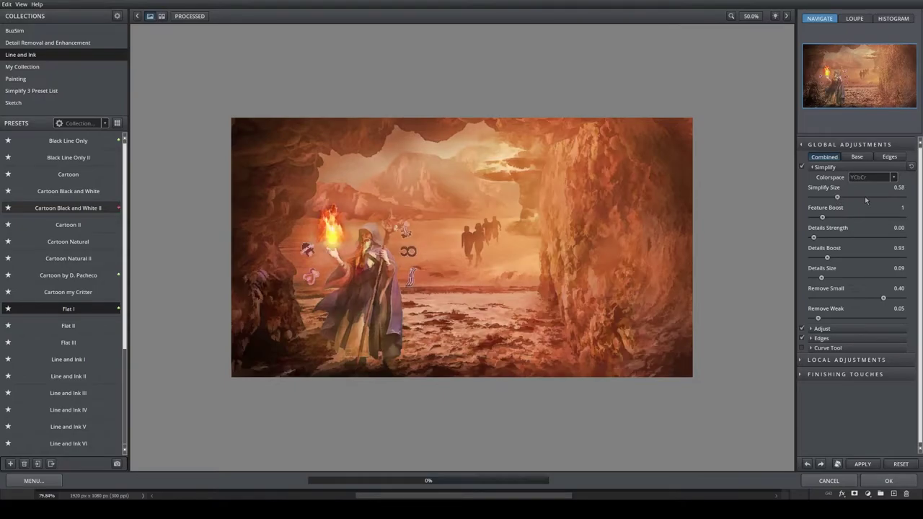
pyautogui.hotkey('ctrl', '+')
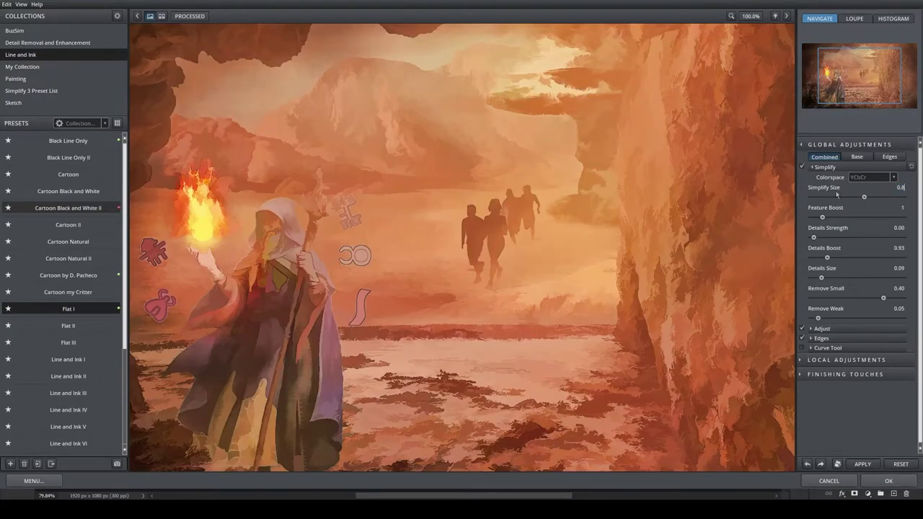
pyautogui.write('0')
pyautogui.click(883, 196)
pyautogui.press('Return')
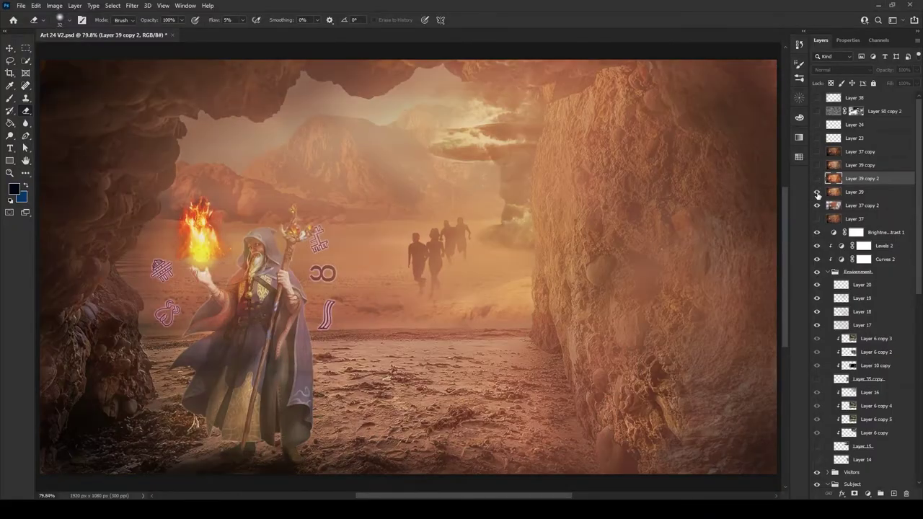
pyautogui.moveTo(816, 192)
pyautogui.mouseDown()
pyautogui.moveTo(817, 165)
pyautogui.moveTo(862, 160)
pyautogui.mouseUp()
pyautogui.click(860, 165)
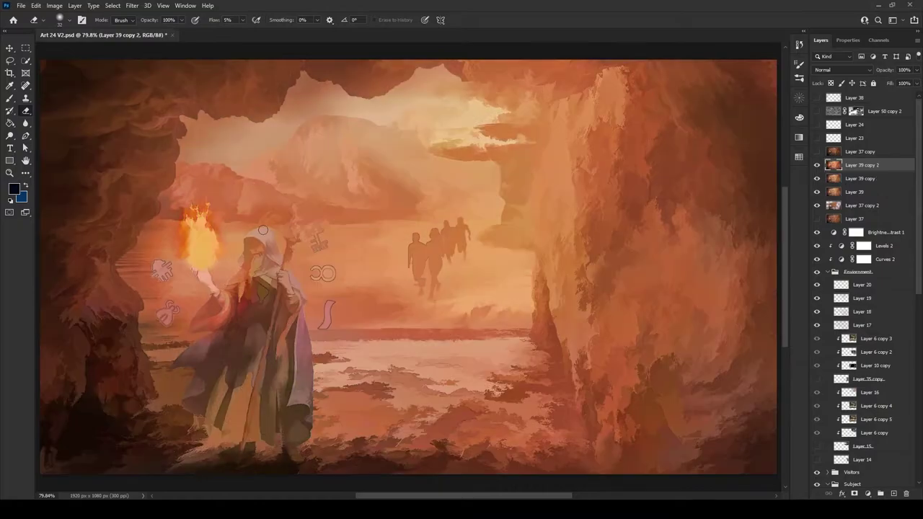
# Zoom to the wizard's staff top and softly erase Layer 39 copy 2 there
pyautogui.scroll(3, 258, 250)
pyautogui.scroll(2, 258, 250)
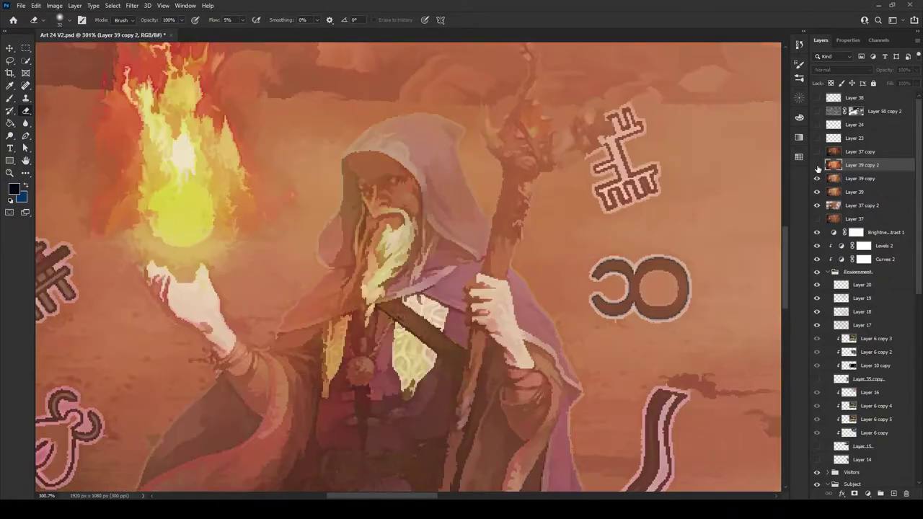
pyautogui.scroll(-2, 498, 229)
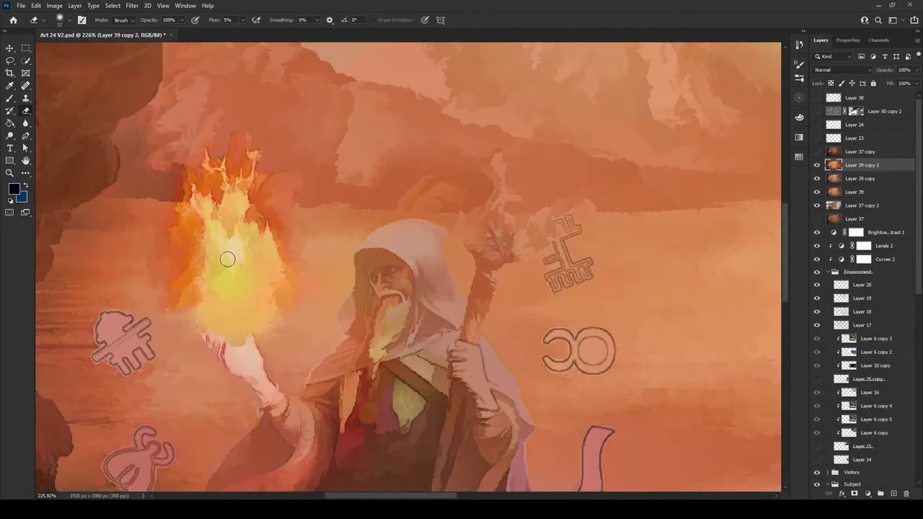
pyautogui.scroll(-1, 213, 292)
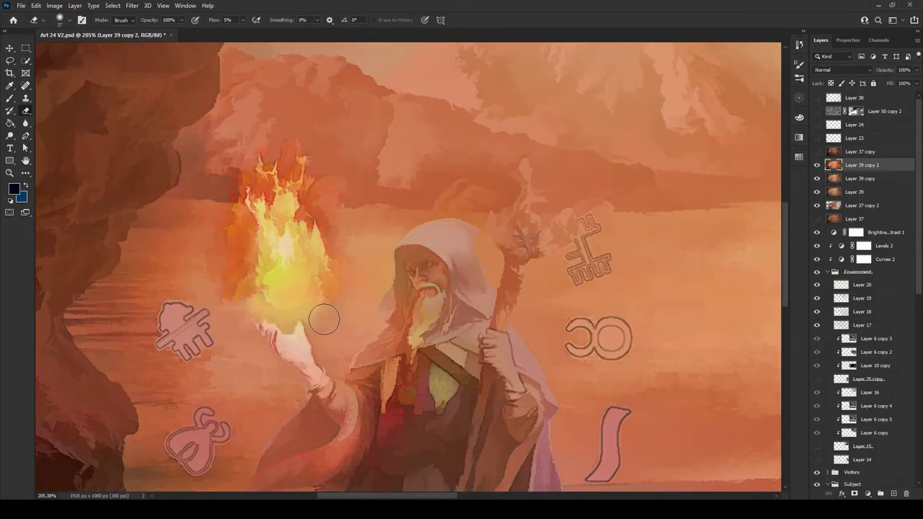
pyautogui.scroll(-4, 432, 278)
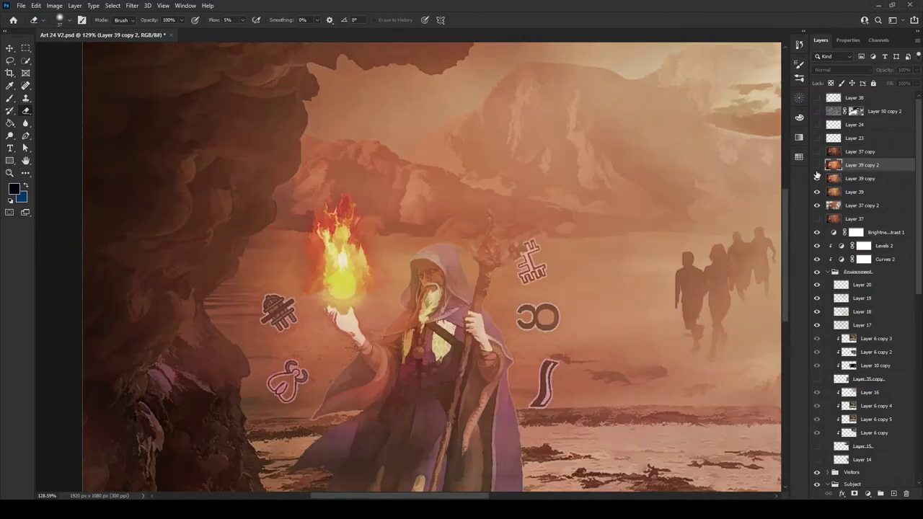
pyautogui.scroll(10, 309, 298)
pyautogui.scroll(-2, 344, 327)
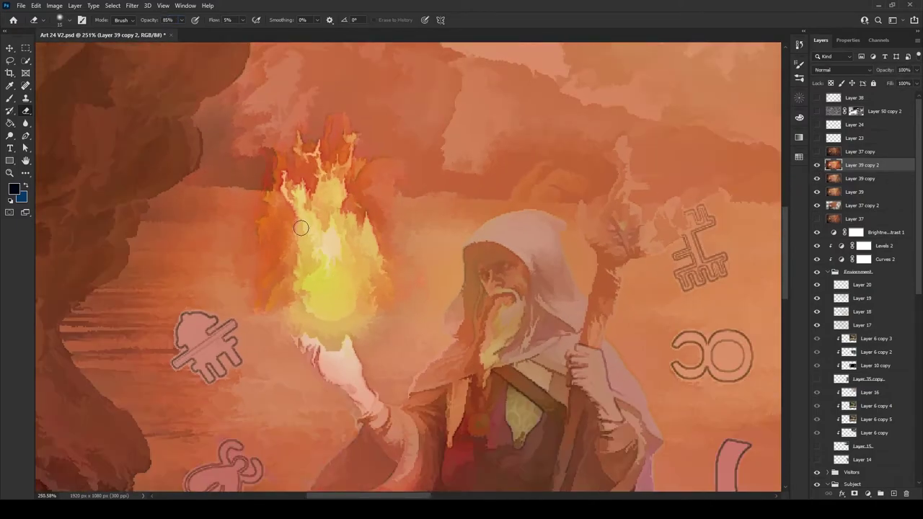
pyautogui.hotkey('ctrl', '0')
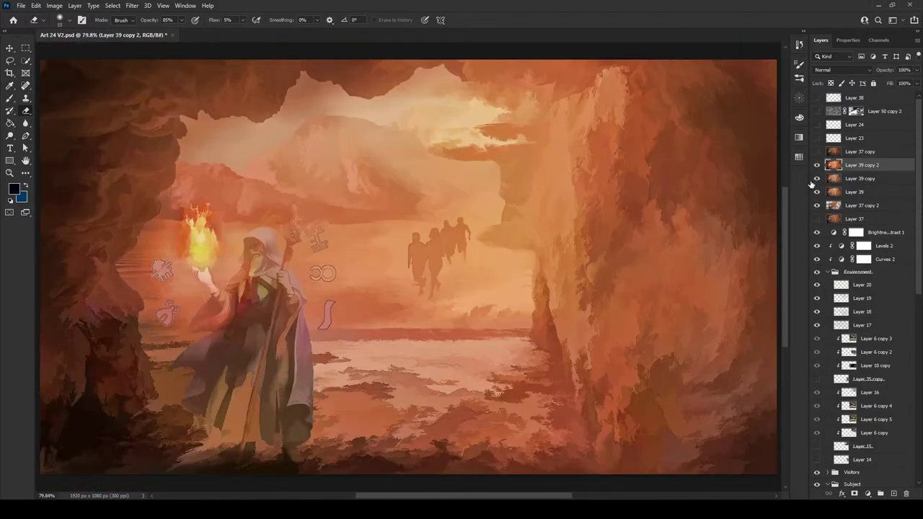
# Toggle Layer 39 copy 2 on and off to compare the touched-up staff area
pyautogui.scroll(5, 325, 250)
pyautogui.scroll(5, 251, 257)
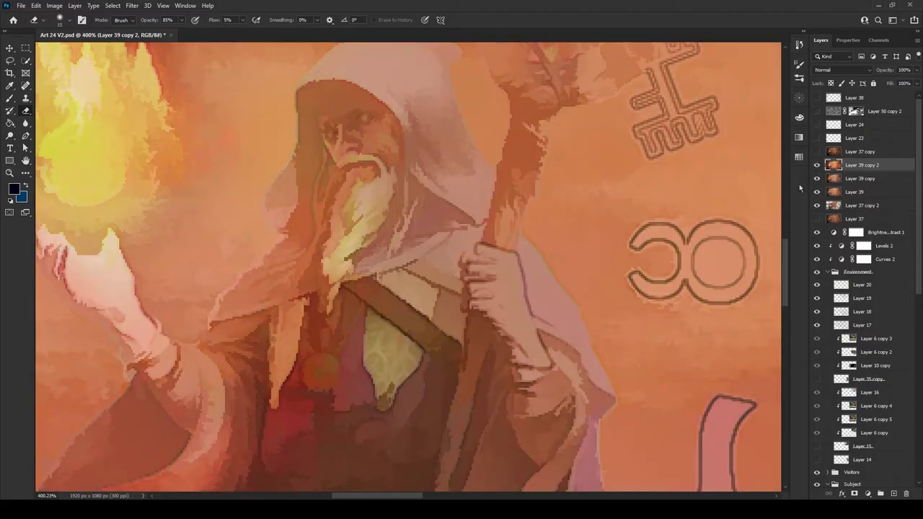
pyautogui.scroll(-6, 544, 277)
pyautogui.scroll(-3, 544, 277)
pyautogui.click(817, 166)
pyautogui.click(816, 165)
pyautogui.scroll(10, 367, 253)
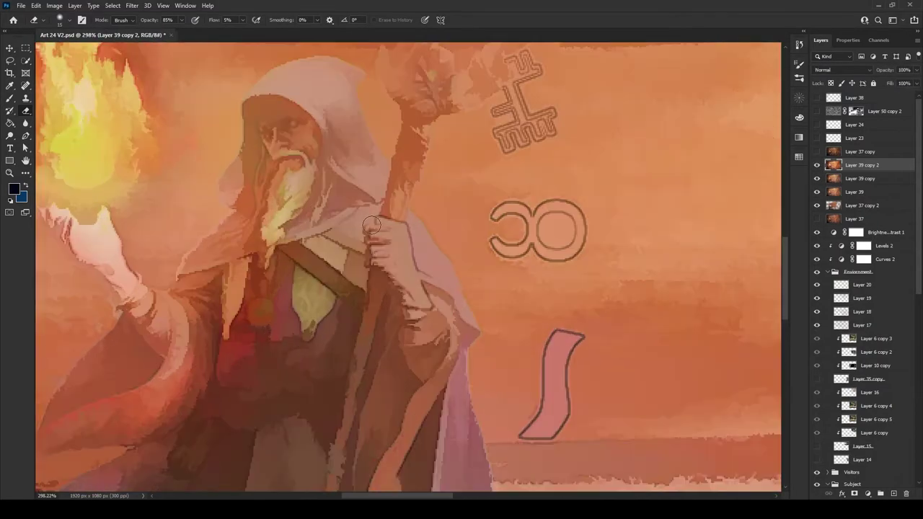
pyautogui.scroll(3, 139, 303)
pyautogui.scroll(3, 426, 212)
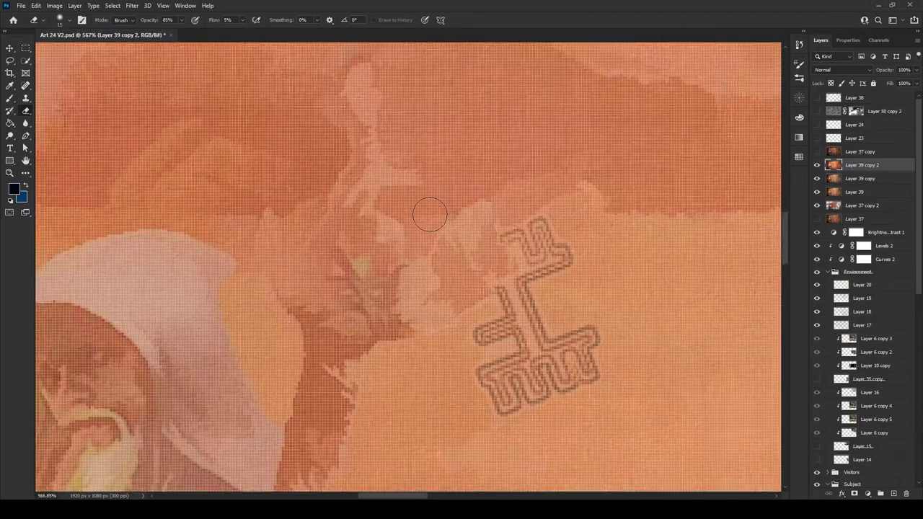
pyautogui.scroll(-2, 340, 267)
pyautogui.scroll(5, 440, 261)
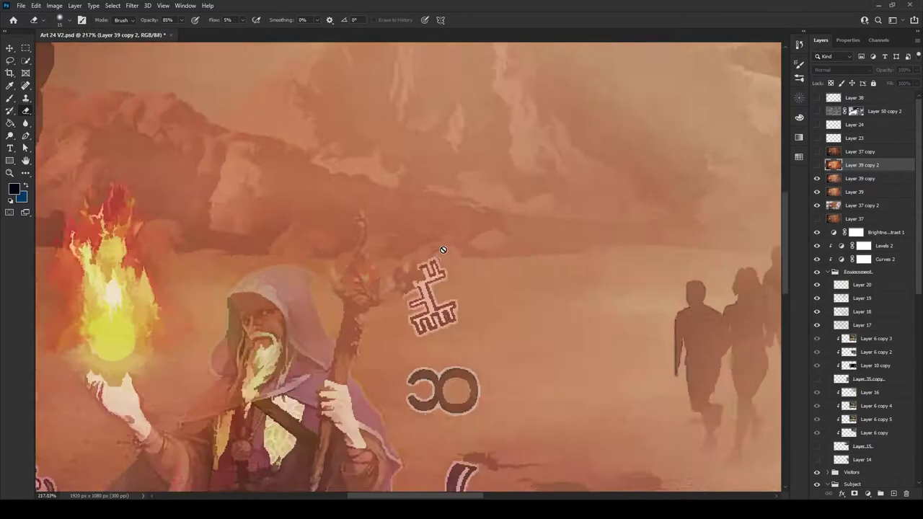
pyautogui.scroll(-2, 418, 263)
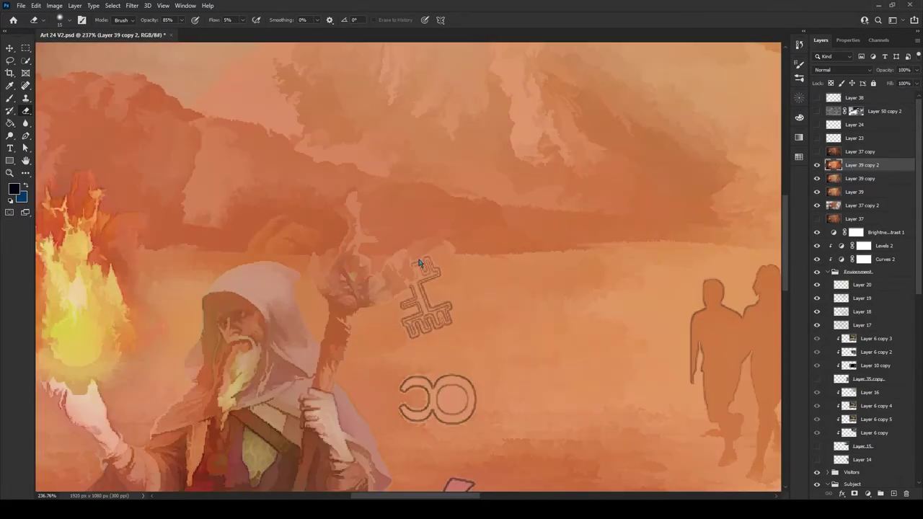
pyautogui.scroll(3, 350, 259)
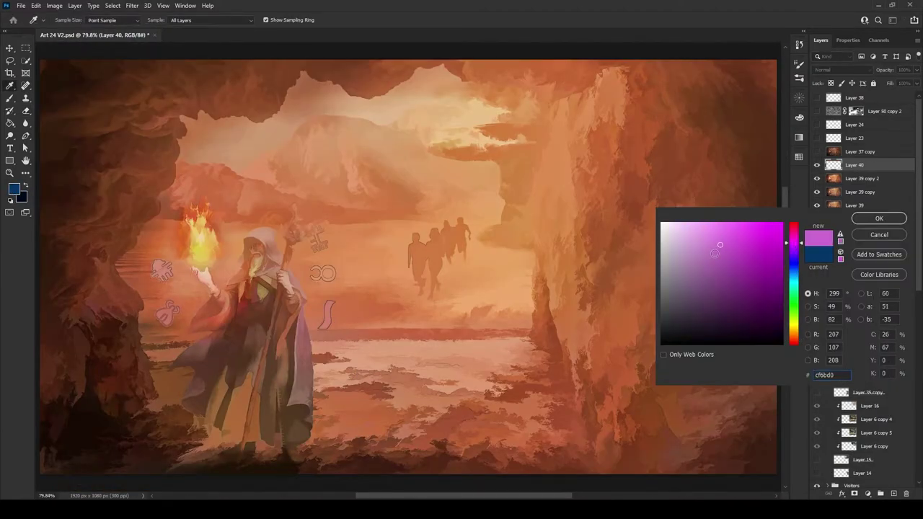
# Paint a purple Color Dodge glow up the staff top on Layer 40 at 59% opacity
pyautogui.press('Return')
pyautogui.press('b')
pyautogui.scroll(3, 380, 289)
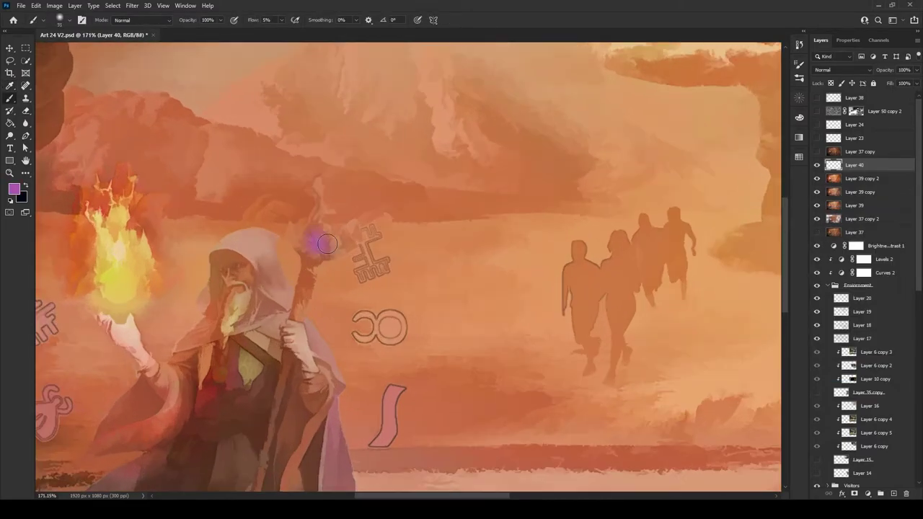
pyautogui.scroll(-9, 821, 71)
pyautogui.scroll(3, 195, 221)
pyautogui.moveTo(461, 288)
pyautogui.mouseDown()
pyautogui.moveTo(447, 216)
pyautogui.moveTo(490, 144)
pyautogui.mouseUp()
pyautogui.scroll(1, 490, 245)
pyautogui.scroll(-5, 532, 263)
pyautogui.press('e')
pyautogui.hotkey('ctrl', '0')
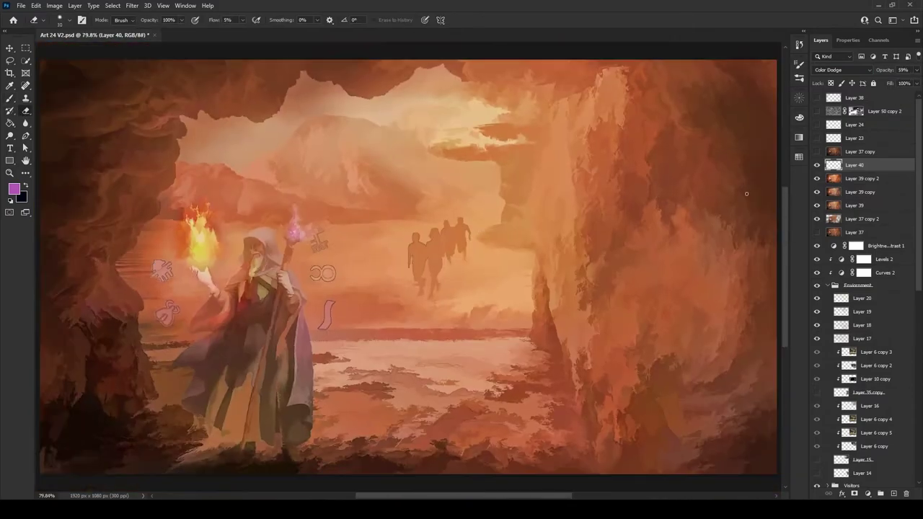
# Repaint the fireball with a sampled orange, then a redder tone
pyautogui.click(14, 189)
pyautogui.click(758, 396)
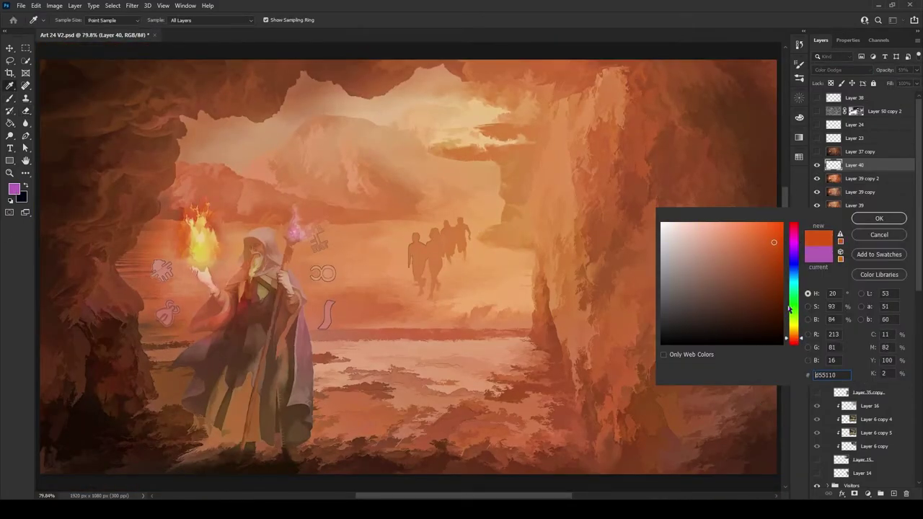
pyautogui.click(878, 220)
pyautogui.press('b')
pyautogui.scroll(3, 310, 216)
pyautogui.moveTo(270, 230); pyautogui.dragTo(339, 274)
pyautogui.click(14, 188)
pyautogui.click(878, 220)
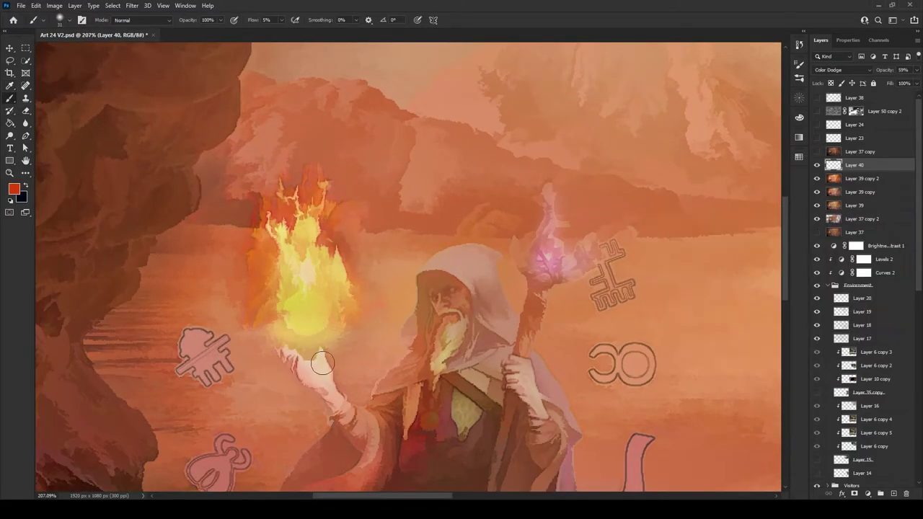
pyautogui.click(894, 493)
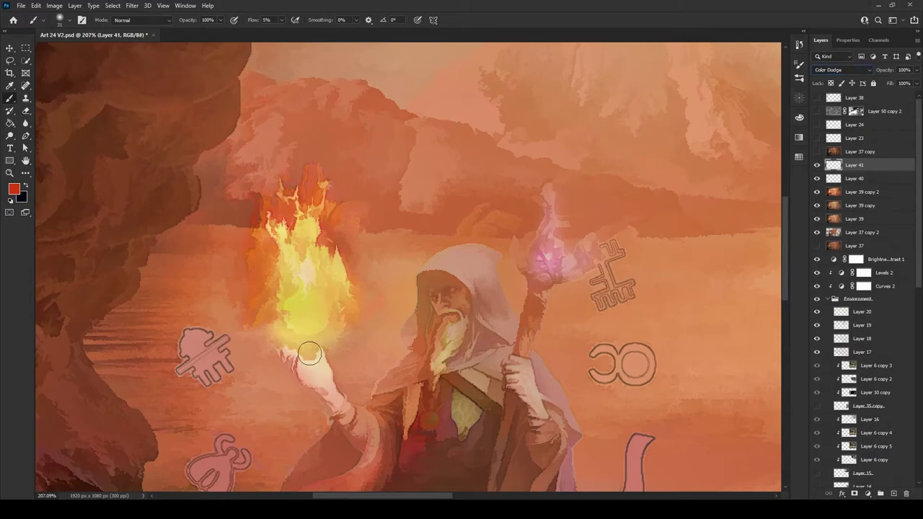
# Touch up the orange fireball strokes with brush and eraser
pyautogui.scroll(-2, 469, 319)
pyautogui.press('e')
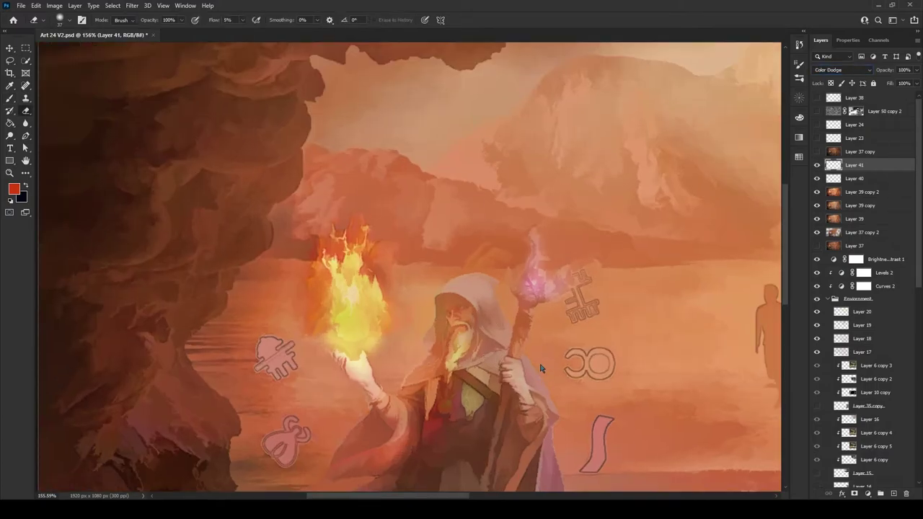
pyautogui.scroll(2, 441, 303)
pyautogui.press('b')
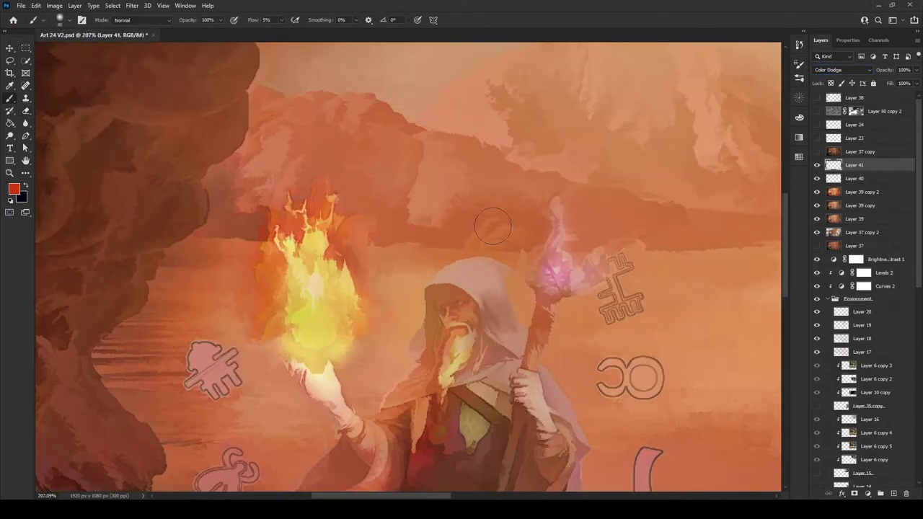
pyautogui.scroll(-2, 433, 454)
pyautogui.scroll(-3, 404, 451)
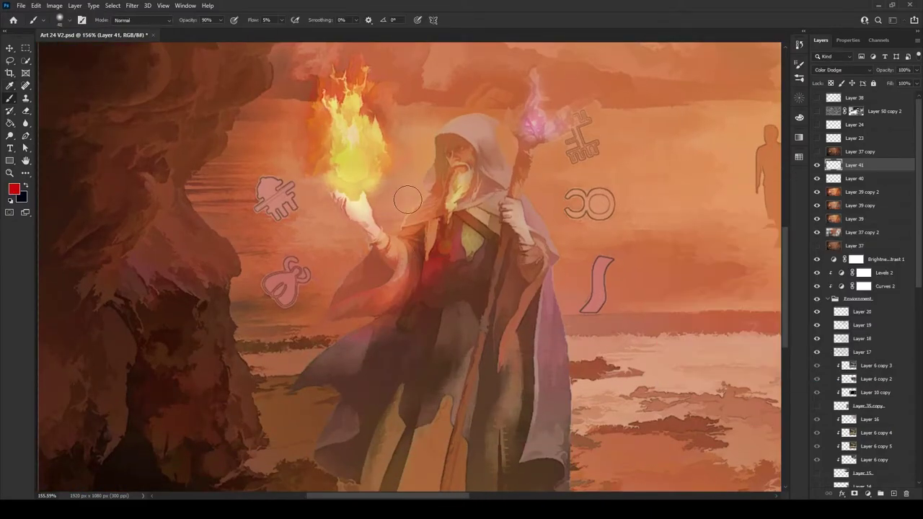
pyautogui.scroll(1, 330, 187)
# Add Layer 42, paint red-orange over the fireball, and blend it as Soft Light
pyautogui.hotkey('ctrl', 'shift', 'alt', 'n')
pyautogui.moveTo(346, 144)
pyautogui.mouseDown()
pyautogui.moveTo(382, 231)
pyautogui.moveTo(302, 166)
pyautogui.mouseUp()
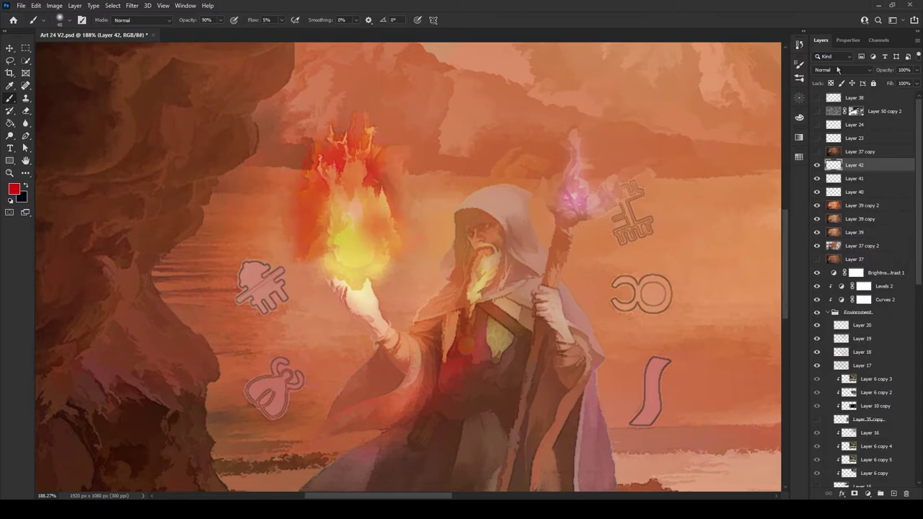
pyautogui.click(842, 70)
pyautogui.press('Down')
pyautogui.press('e')
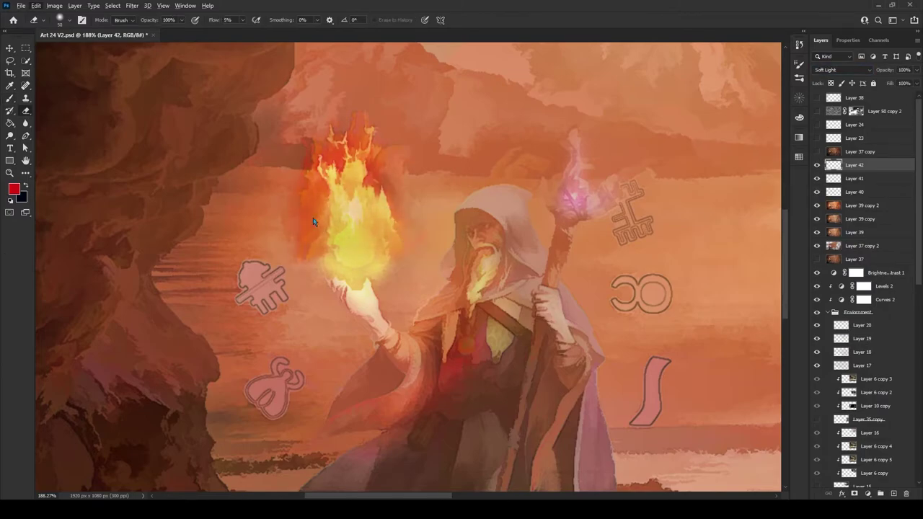
pyautogui.hotkey('ctrl', ',')
pyautogui.hotkey('ctrl', ',')
pyautogui.keyDown('alt'); pyautogui.scroll(-2, 692, 160); pyautogui.keyUp('alt')
pyautogui.hscroll(3, 692, 161)
# Add Layer 43 and pick dusty pink and peach tones from the scene
pyautogui.hotkey('ctrl', 'shift', 'alt', 'n')
pyautogui.press('i')
pyautogui.click(403, 321)
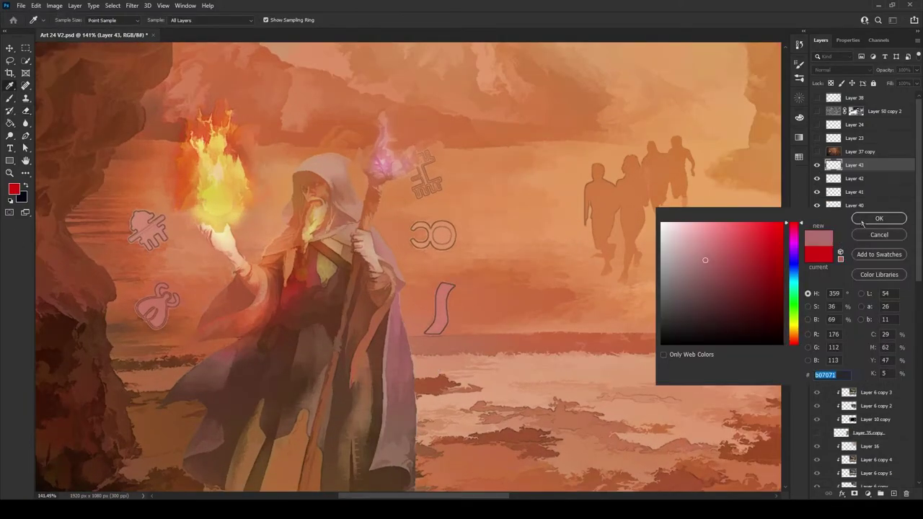
pyautogui.press('Return')
pyautogui.press('b')
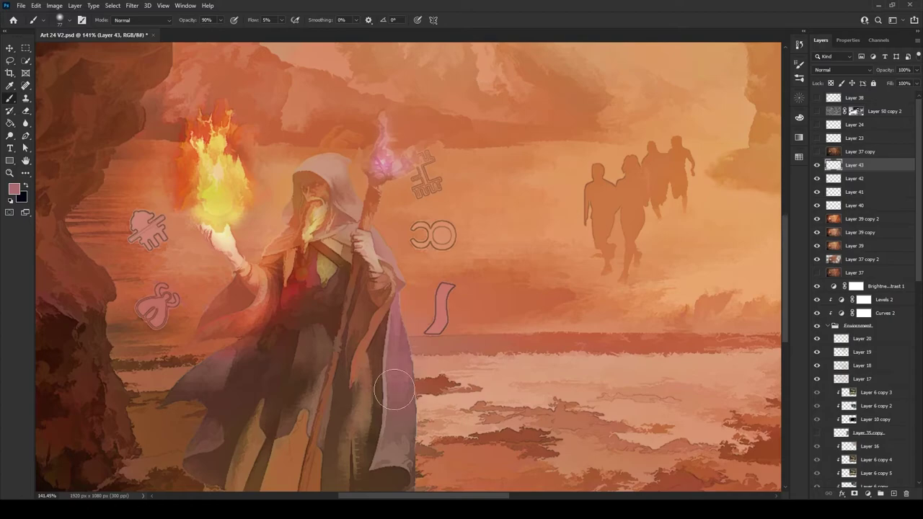
pyautogui.keyDown('alt'); pyautogui.scroll(1, 396, 323); pyautogui.keyUp('alt')
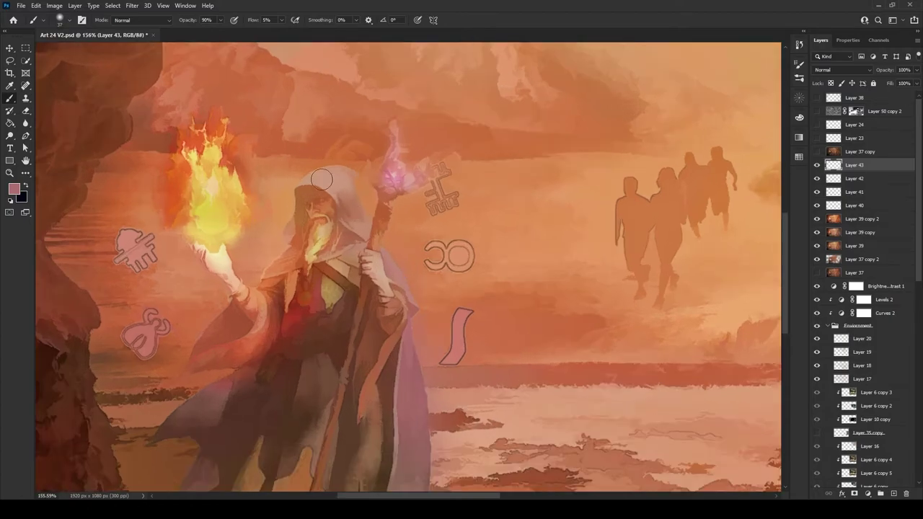
pyautogui.press('x')
pyautogui.click(356, 220)
pyautogui.press('Return')
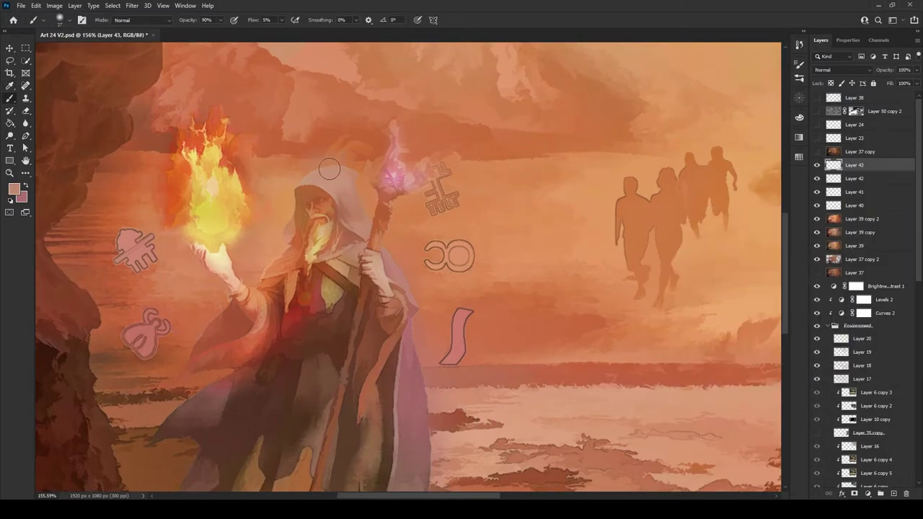
# Blend Layer 43's dusty-rose wash over the hood and cloak as Soft Light at 66%
pyautogui.keyDown('alt'); pyautogui.scroll(-2, 247, 377); pyautogui.keyUp('alt')
pyautogui.keyDown('alt'); pyautogui.scroll(-2, 247, 377); pyautogui.keyUp('alt')
pyautogui.scroll(1, 200, 350)
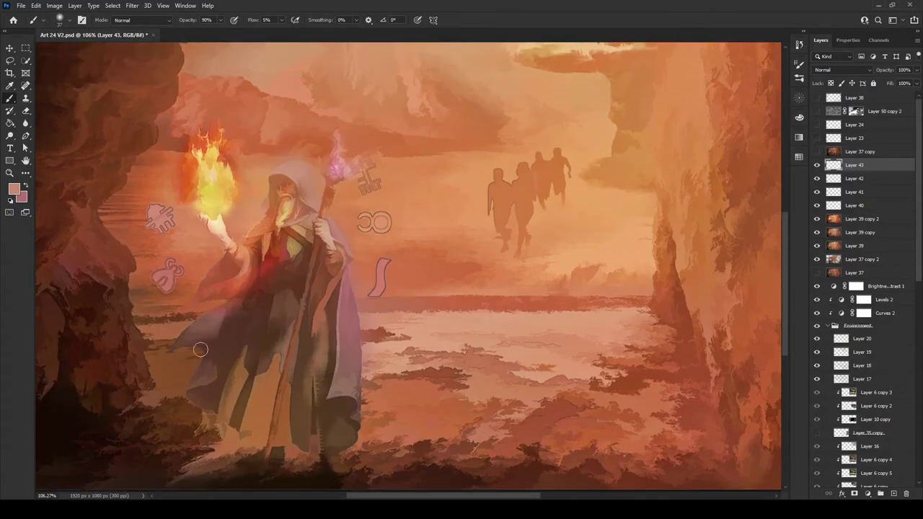
pyautogui.click(823, 69)
pyautogui.click(817, 192)
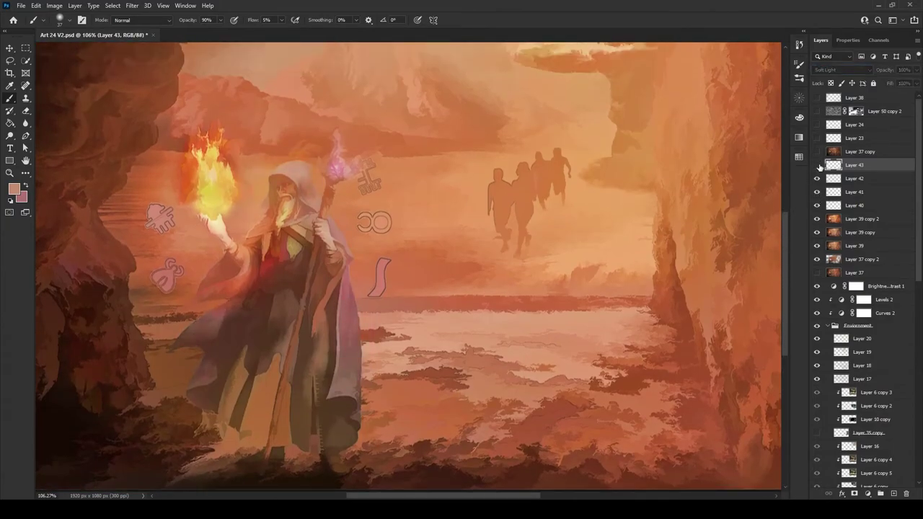
pyautogui.press('x')
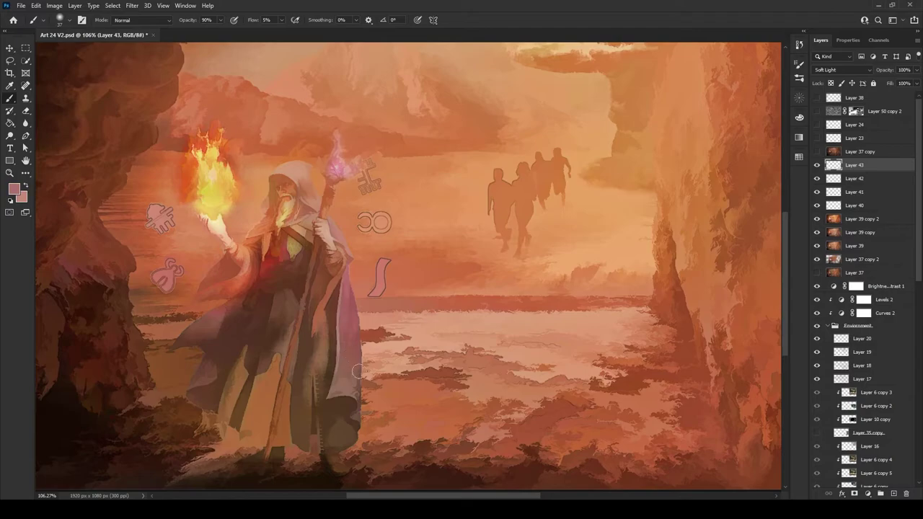
pyautogui.keyDown('alt'); pyautogui.scroll(2, 155, 213); pyautogui.keyUp('alt')
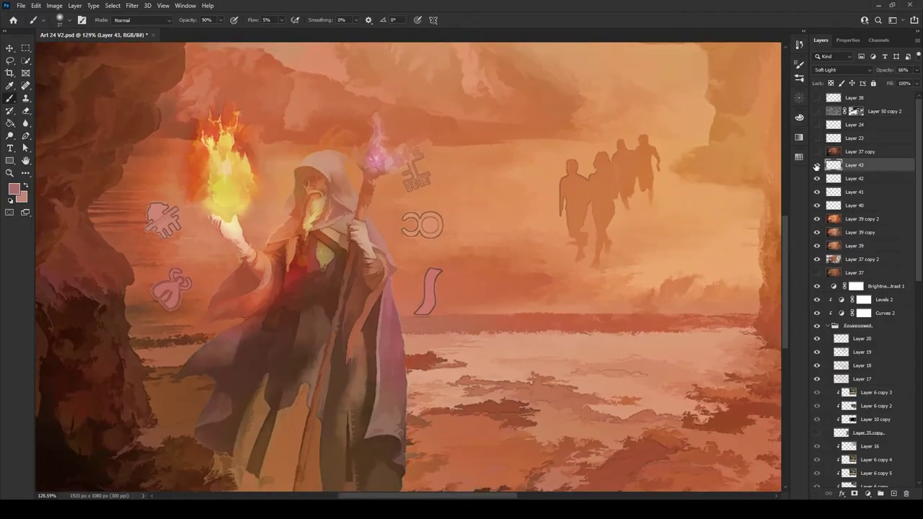
# Pick pink on the Color Dodge glow layer and brighten the first pink glyph
pyautogui.doubleClick(832, 206)
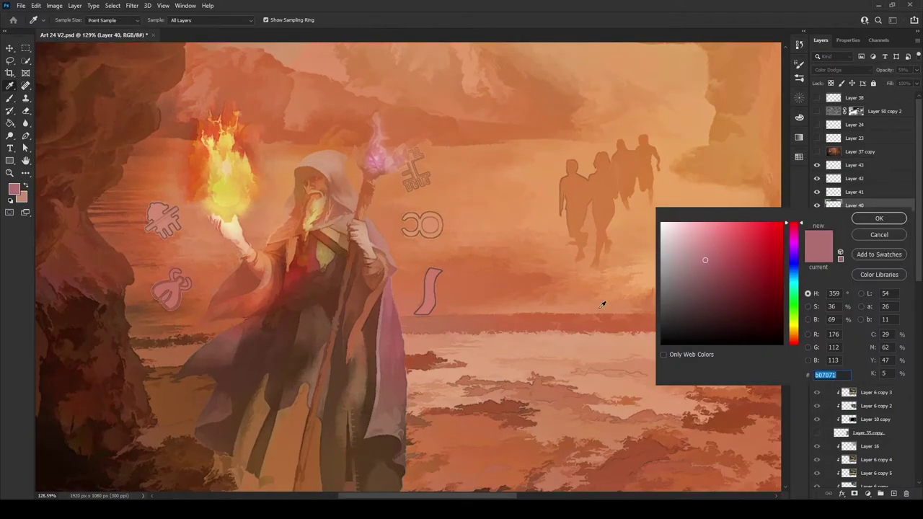
pyautogui.press('Return')
pyautogui.press('b')
pyautogui.keyDown('alt'); pyautogui.scroll(2, 490, 303); pyautogui.keyUp('alt')
pyautogui.moveTo(419, 266); pyautogui.dragTo(417, 269)
# Brighten the C shape's lower curve, the O ring's right side and the key-shaped glyph
pyautogui.keyDown('alt'); pyautogui.scroll(3, 374, 227); pyautogui.keyUp('alt')
pyautogui.keyDown('alt'); pyautogui.scroll(2, 382, 238); pyautogui.keyUp('alt')
pyautogui.moveTo(391, 237)
pyautogui.mouseDown()
pyautogui.moveTo(377, 366)
pyautogui.moveTo(405, 231)
pyautogui.moveTo(382, 360)
pyautogui.mouseUp()
pyautogui.scroll(5, 445, 280)
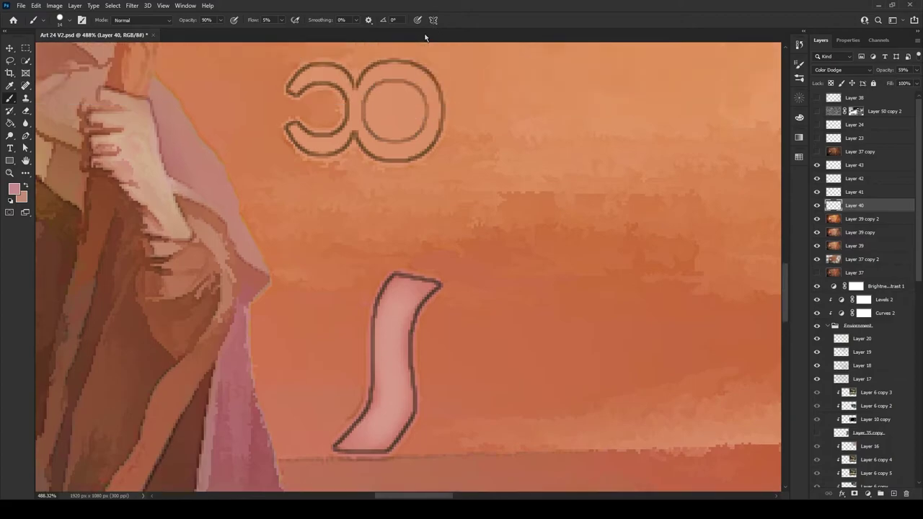
pyautogui.moveTo(351, 310); pyautogui.dragTo(337, 358)
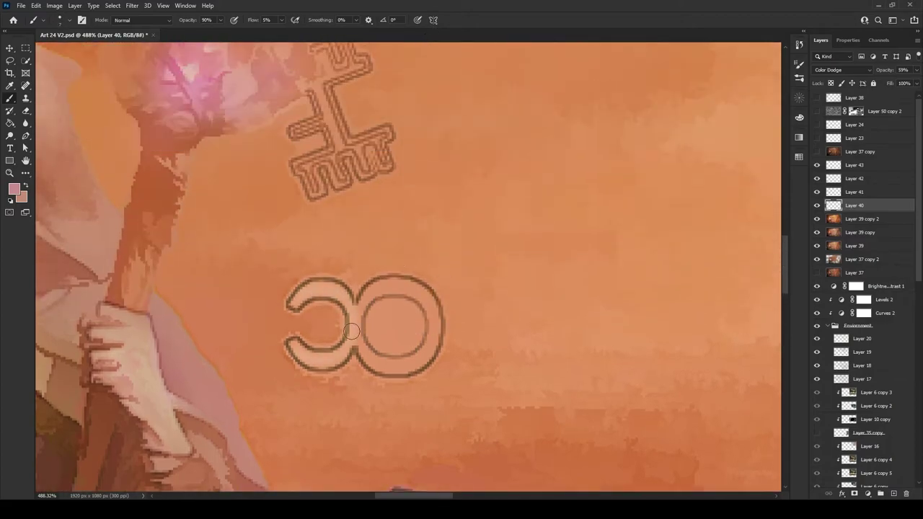
pyautogui.moveTo(425, 354); pyautogui.dragTo(418, 294)
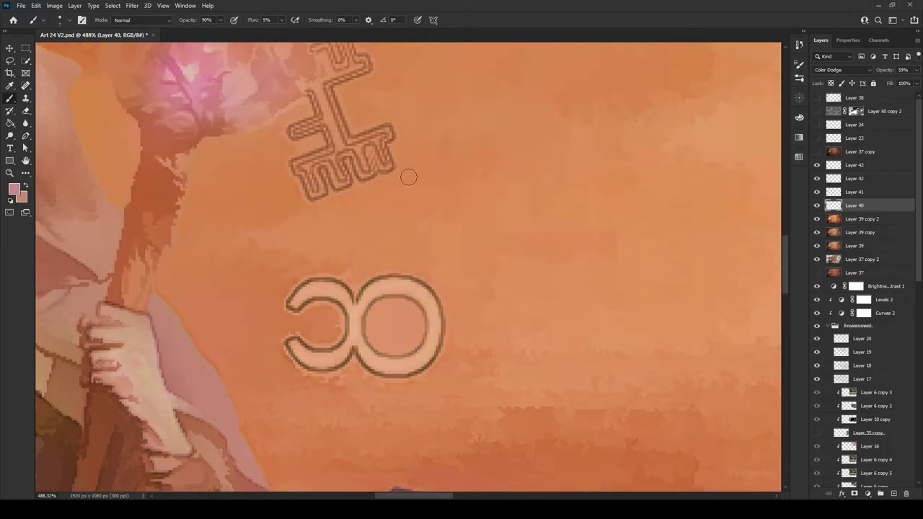
pyautogui.scroll(2, 389, 239)
pyautogui.scroll(2, 389, 239)
pyautogui.moveTo(336, 305)
pyautogui.mouseDown()
pyautogui.moveTo(389, 296)
pyautogui.moveTo(320, 328)
pyautogui.moveTo(322, 278)
pyautogui.moveTo(357, 220)
pyautogui.moveTo(338, 205)
pyautogui.mouseUp()
# Switch to purple and glow the glyph's vertical stem and the upper-left glyph
pyautogui.click(13, 189)
pyautogui.press('Return')
pyautogui.moveTo(337, 307)
pyautogui.mouseDown()
pyautogui.moveTo(326, 234)
pyautogui.moveTo(343, 271)
pyautogui.mouseUp()
pyautogui.moveTo(786, 253); pyautogui.dragTo(786, 281)
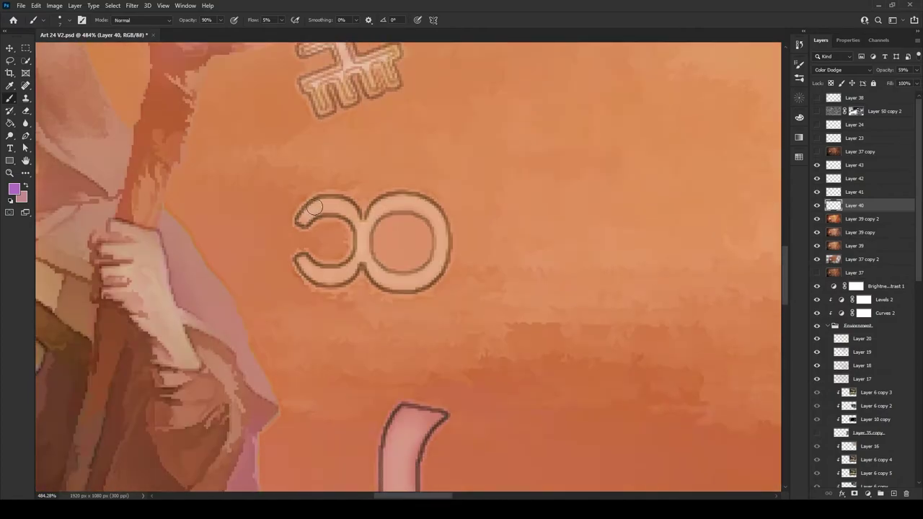
pyautogui.scroll(-3, 431, 223)
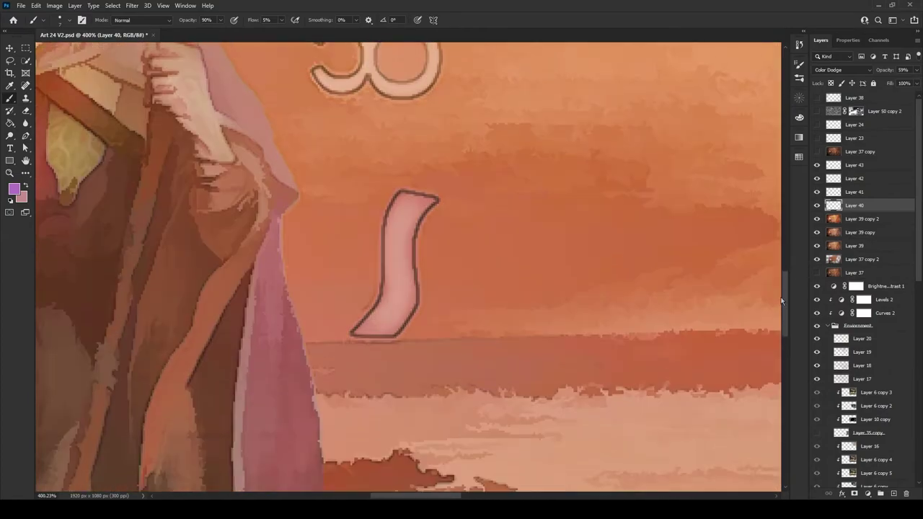
pyautogui.scroll(-5, 375, 361)
pyautogui.scroll(-3, 335, 485)
pyautogui.scroll(4, 181, 230)
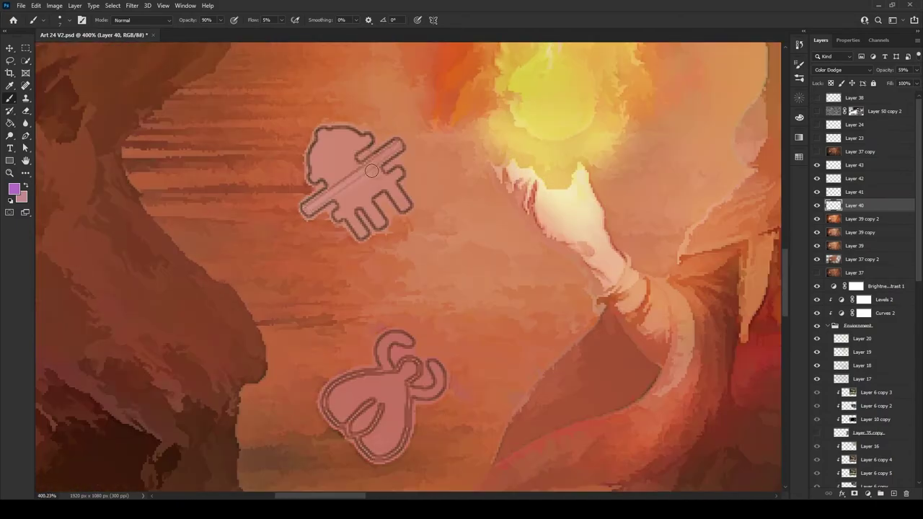
pyautogui.scroll(1, 346, 202)
pyautogui.scroll(1, 346, 202)
pyautogui.moveTo(369, 218); pyautogui.dragTo(409, 183)
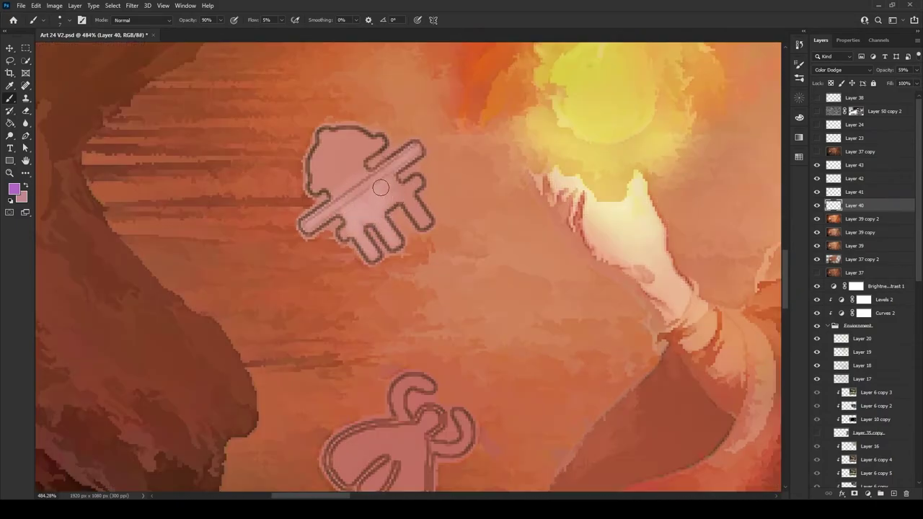
pyautogui.moveTo(336, 187)
pyautogui.mouseDown()
pyautogui.moveTo(371, 145)
pyautogui.moveTo(317, 155)
pyautogui.moveTo(357, 175)
pyautogui.mouseUp()
# Add soft glow to the lower glyph's right arm and body
pyautogui.scroll(-3, 357, 175)
pyautogui.scroll(2, 393, 238)
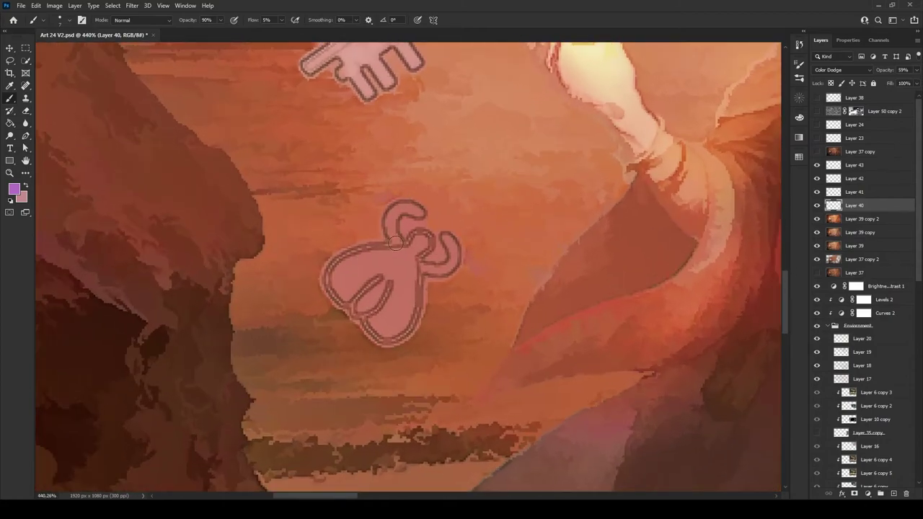
pyautogui.scroll(1, 408, 206)
pyautogui.moveTo(442, 275)
pyautogui.mouseDown()
pyautogui.moveTo(457, 257)
pyautogui.moveTo(440, 274)
pyautogui.mouseUp()
pyautogui.moveTo(427, 239)
pyautogui.mouseDown()
pyautogui.moveTo(345, 289)
pyautogui.moveTo(403, 263)
pyautogui.moveTo(390, 336)
pyautogui.moveTo(397, 278)
pyautogui.moveTo(378, 266)
pyautogui.mouseUp()
# Choose a soft pink paint colour for the cliff, try a stroke, then undo it
pyautogui.scroll(-5, 274, 269)
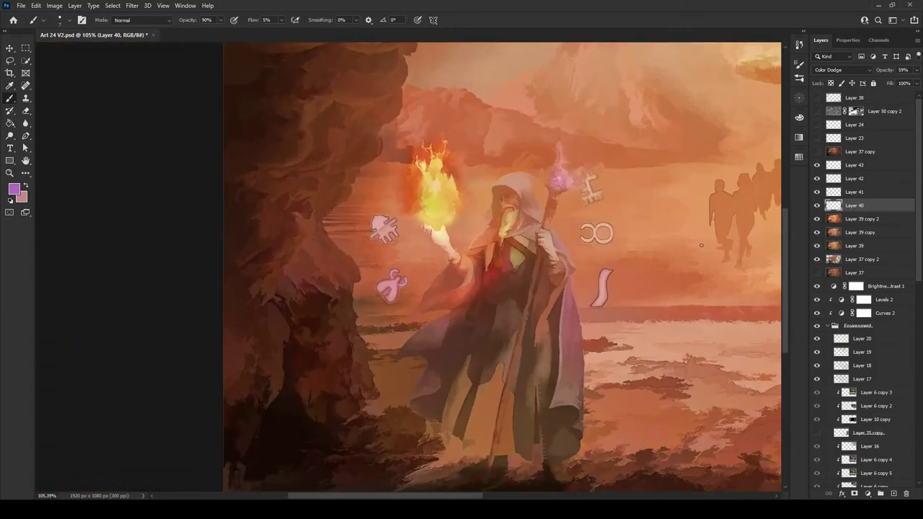
pyautogui.moveTo(476, 497); pyautogui.dragTo(494, 497)
pyautogui.scroll(3, 520, 143)
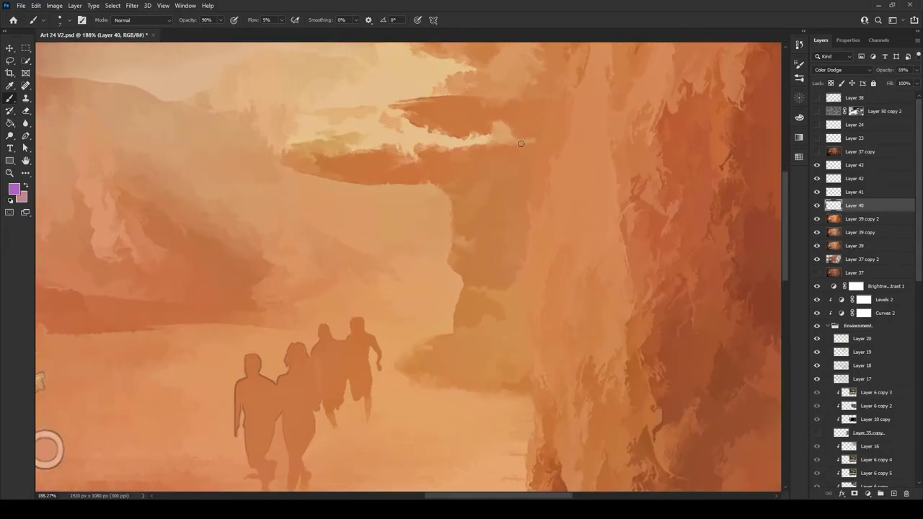
pyautogui.click(14, 189)
pyautogui.moveTo(791, 330); pyautogui.dragTo(791, 232)
pyautogui.click(714, 239)
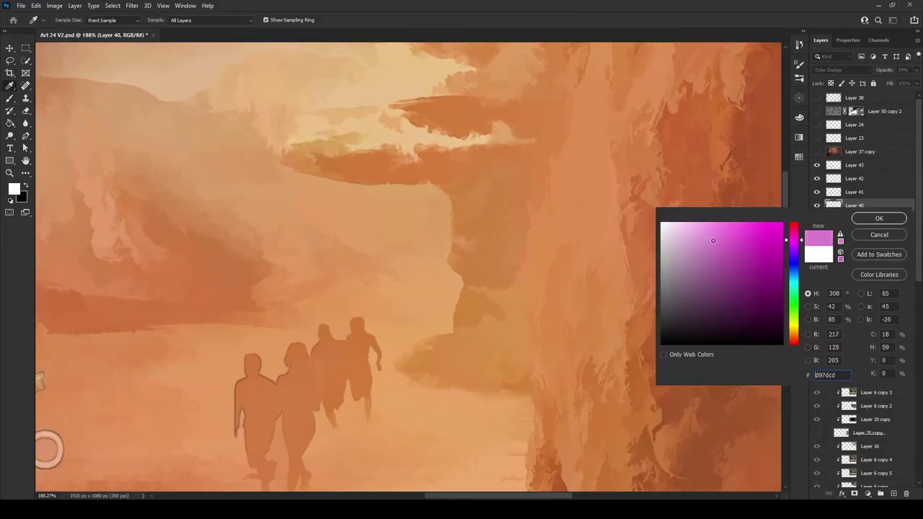
pyautogui.click(822, 218)
pyautogui.moveTo(454, 154); pyautogui.dragTo(505, 390)
pyautogui.scroll(-4, 267, 185)
pyautogui.hotkey('ctrl', 'z')
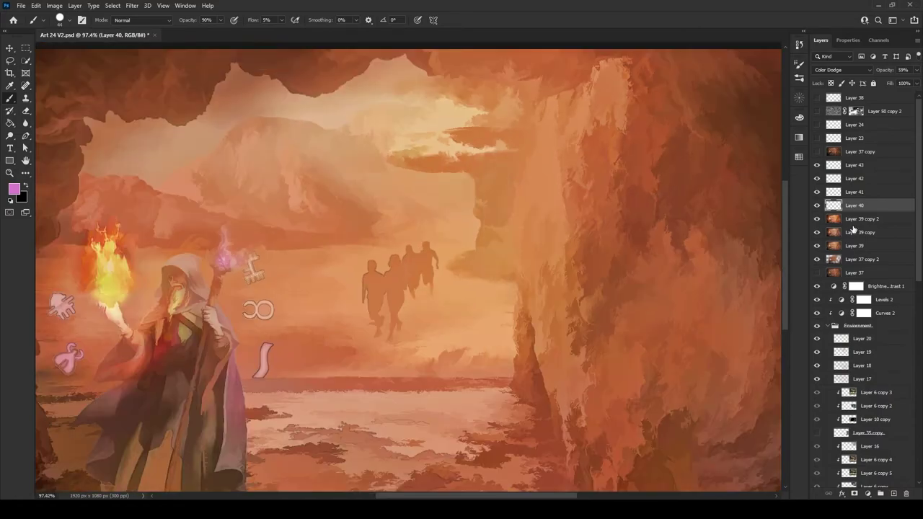
# On a new Screen-blended layer, paint pink glow along the floating rock ledge at 5% flow
pyautogui.hotkey('ctrl', 'shift', 'alt', 'n')
pyautogui.scroll(5, 266, 185)
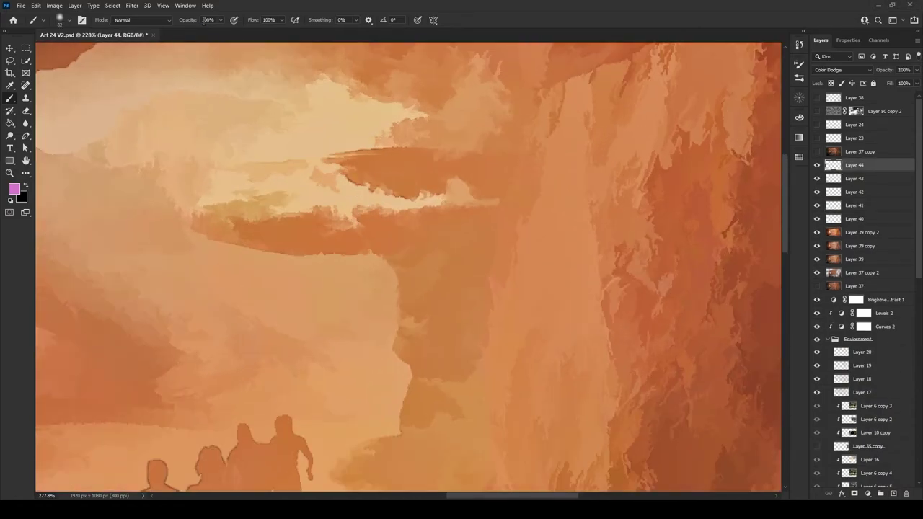
pyautogui.write('5')
pyautogui.hotkey('shift', '-')
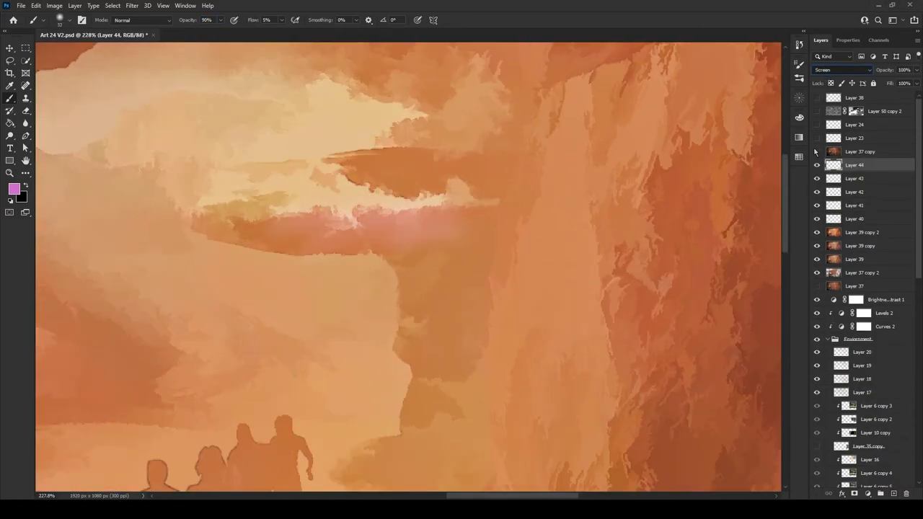
pyautogui.moveTo(447, 223); pyautogui.dragTo(449, 338)
pyautogui.moveTo(410, 289); pyautogui.dragTo(552, 148)
# Switch the glow layer to Overlay, erase excess glow, and hide it to compare
pyautogui.hotkey('shift', '+')
pyautogui.hotkey('shift', '+')
pyautogui.hotkey('shift', '+')
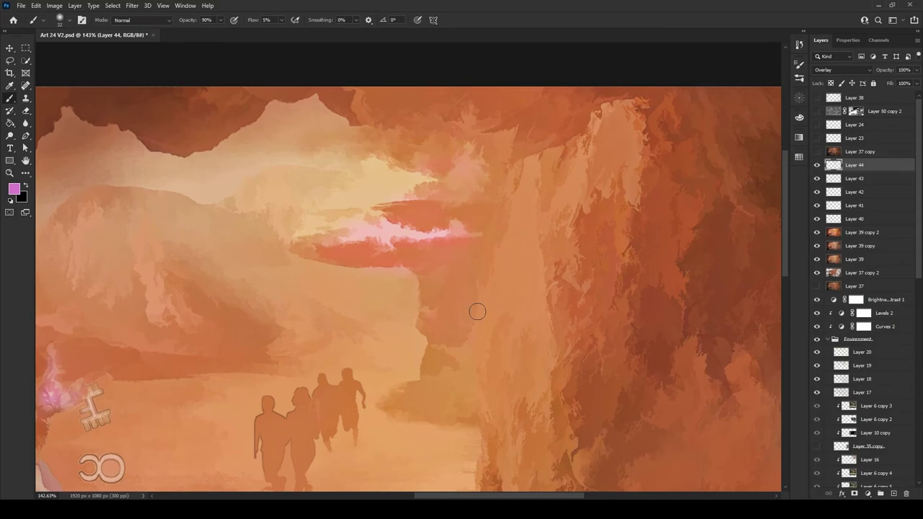
pyautogui.press('e')
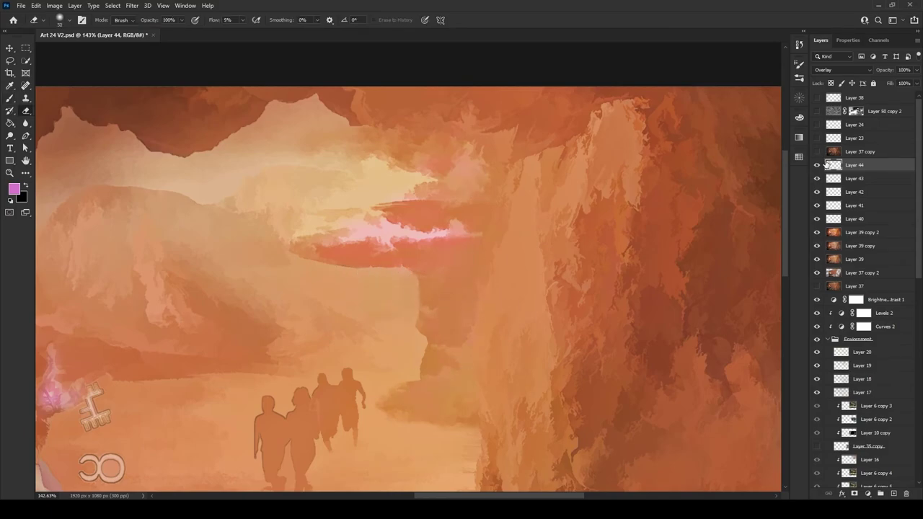
pyautogui.press('b')
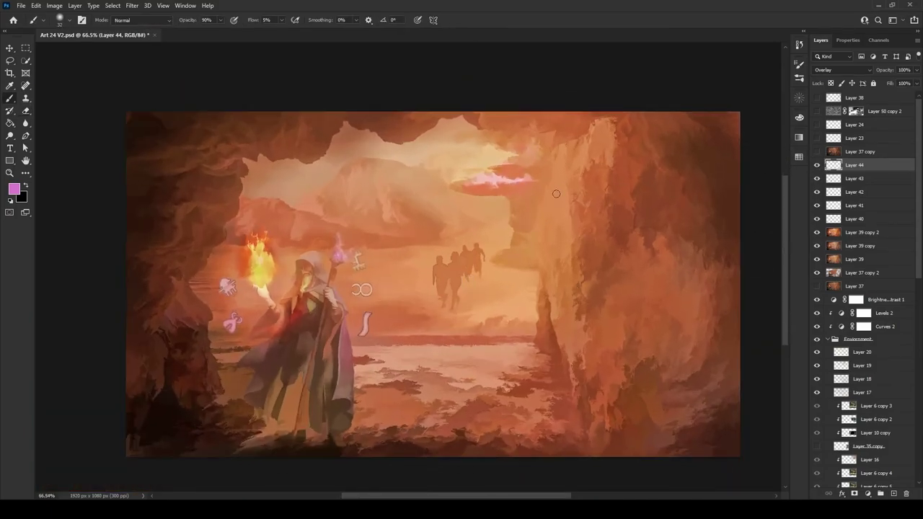
pyautogui.scroll(3, 528, 136)
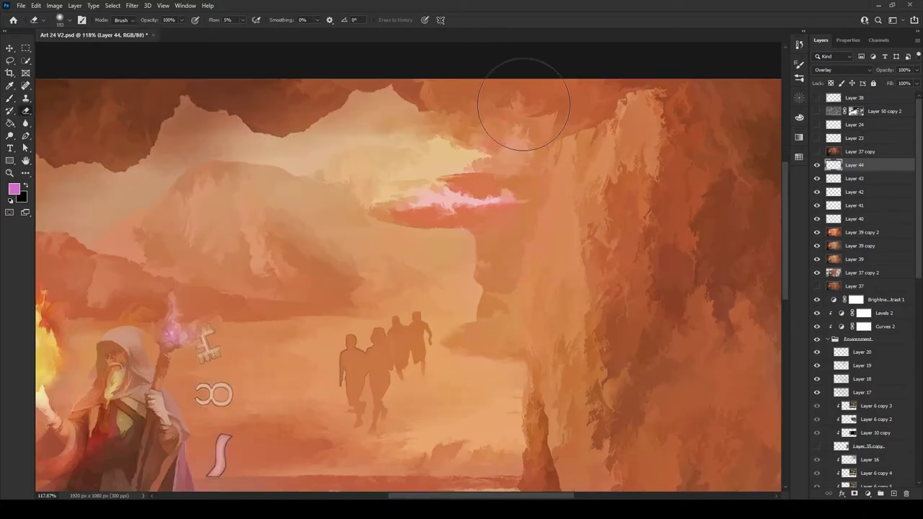
pyautogui.click(817, 165)
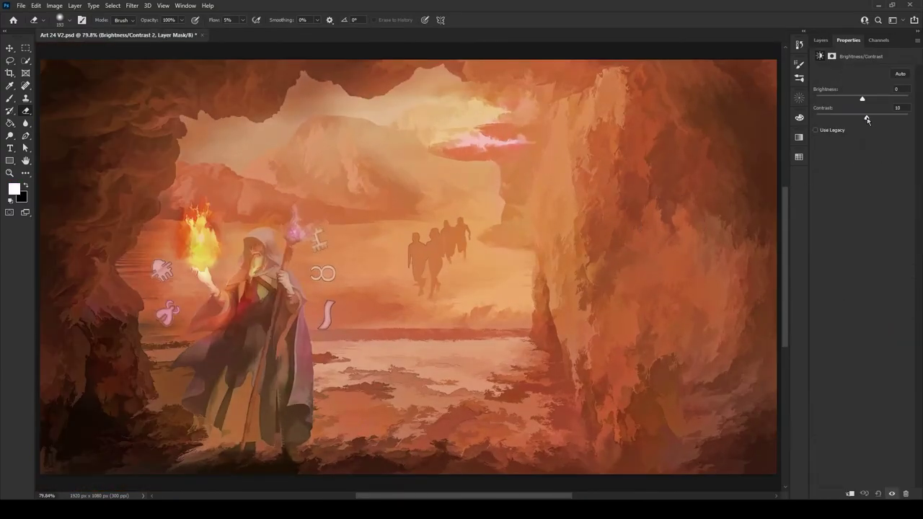
# Add a Levels adjustment to deepen the scene's tones, then select merged Layer 45
pyautogui.press('F7')
pyautogui.hotkey('ctrl', 'l')
pyautogui.moveTo(909, 147); pyautogui.dragTo(905, 143)
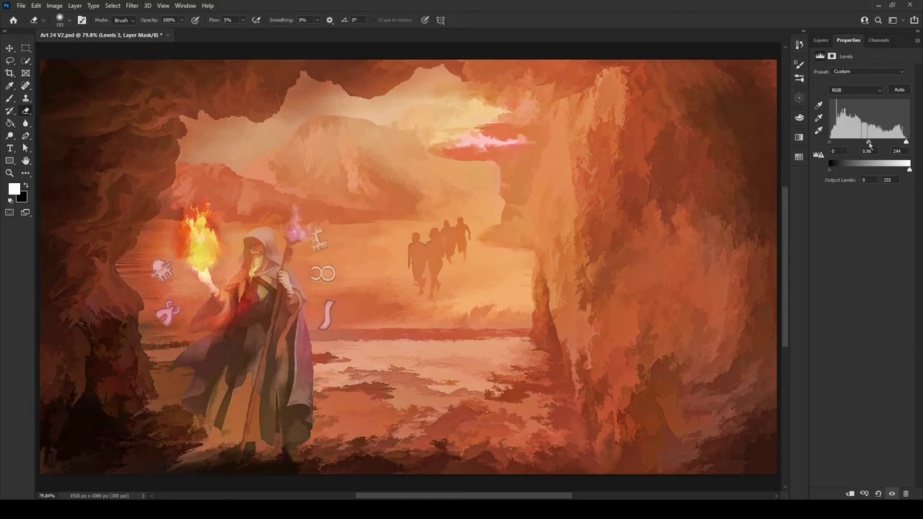
pyautogui.click(820, 40)
pyautogui.click(854, 165)
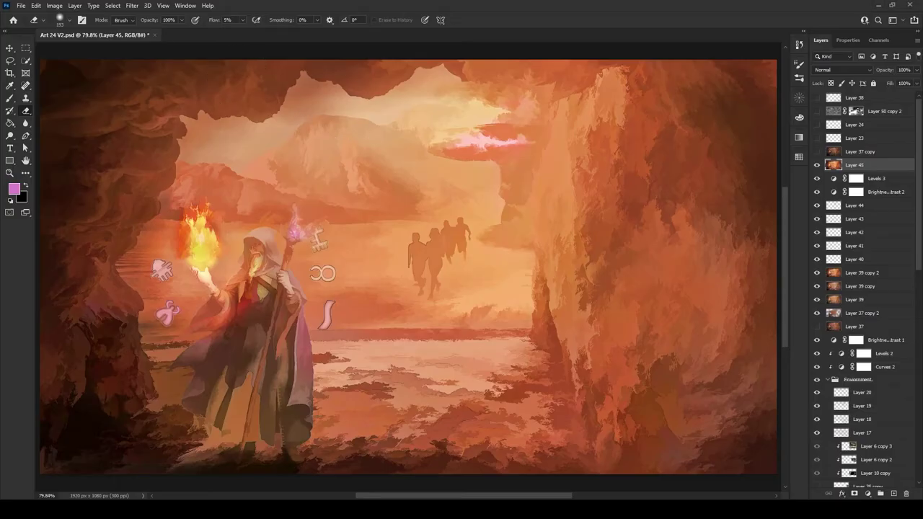
# Camera Raw on Layer 45: exposure +0.10, contrast +5, highlights +9, shadows −5, texture −4; duplicate it
pyautogui.hotkey('ctrl', 'shift', 'a')
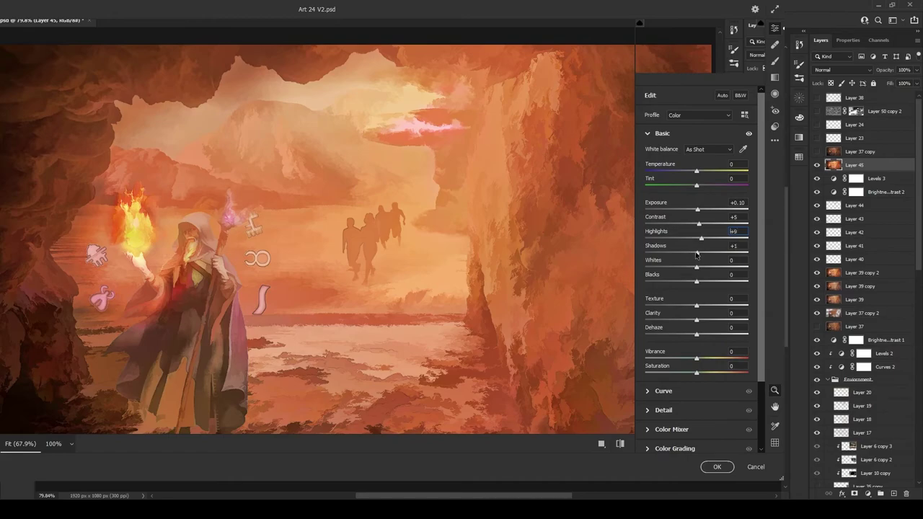
pyautogui.scroll(-3, 688, 274)
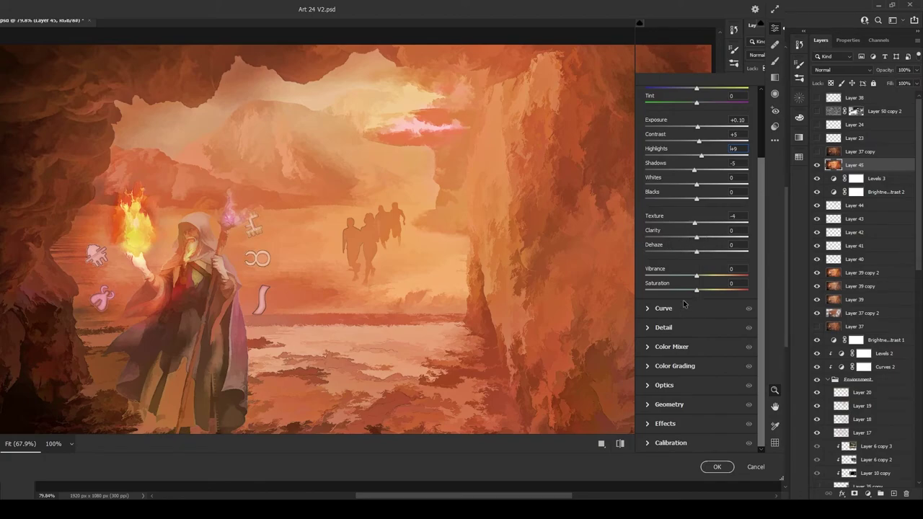
pyautogui.click(662, 327)
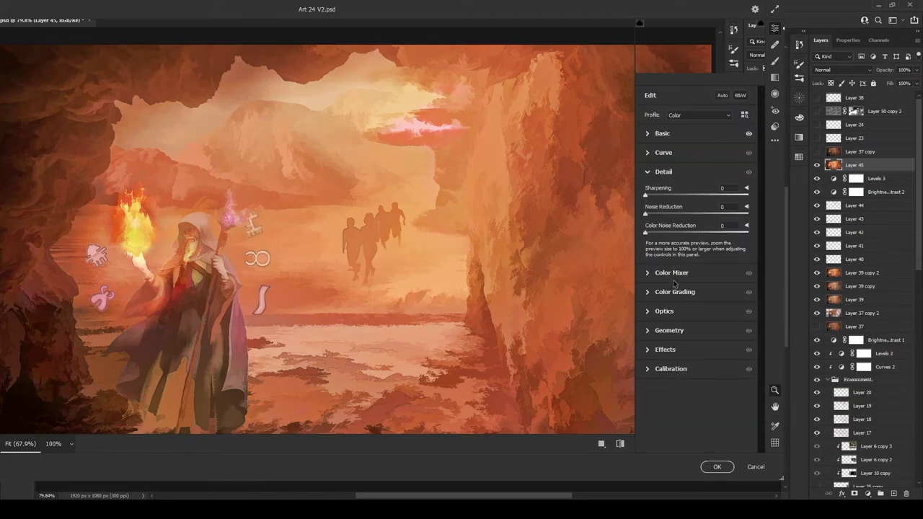
pyautogui.click(725, 470)
pyautogui.hotkey('ctrl', 'j')
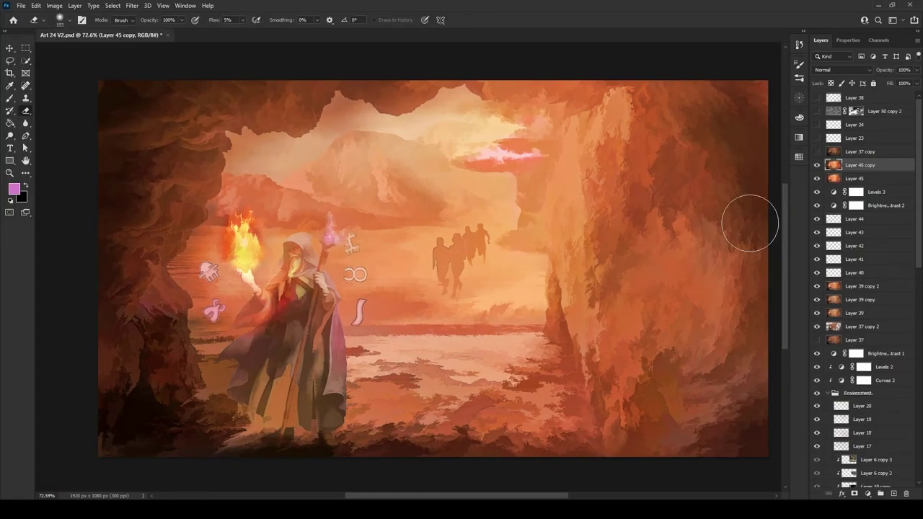
# Shrink the image copy to about 98% and fill new Layer 46 beneath with dark brown
pyautogui.hotkey('ctrl', '0')
pyautogui.hotkey('ctrl', 't')
pyautogui.press('Return')
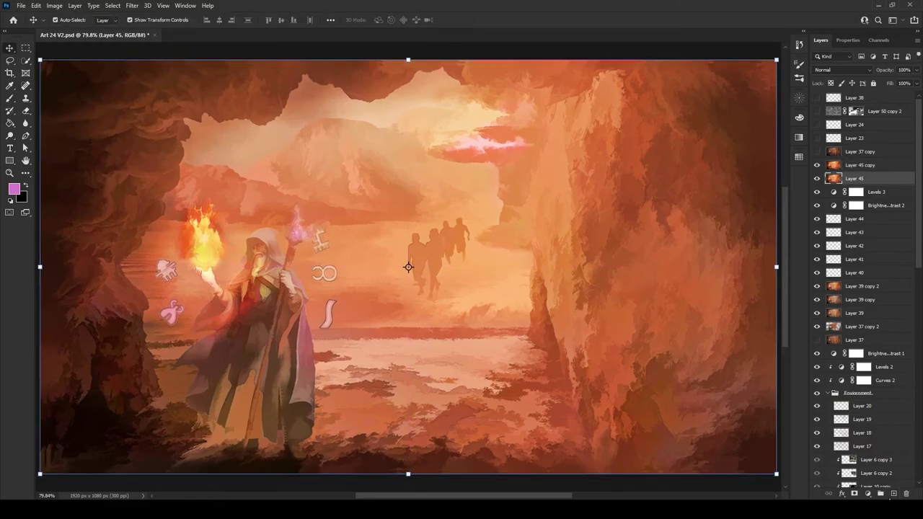
pyautogui.press('i')
pyautogui.hotkey('ctrl', 'shift', 'alt', 'n')
pyautogui.hotkey('alt', 'BackSpace')
pyautogui.click(14, 189)
pyautogui.press('Return')
pyautogui.hotkey('alt', 'BackSpace')
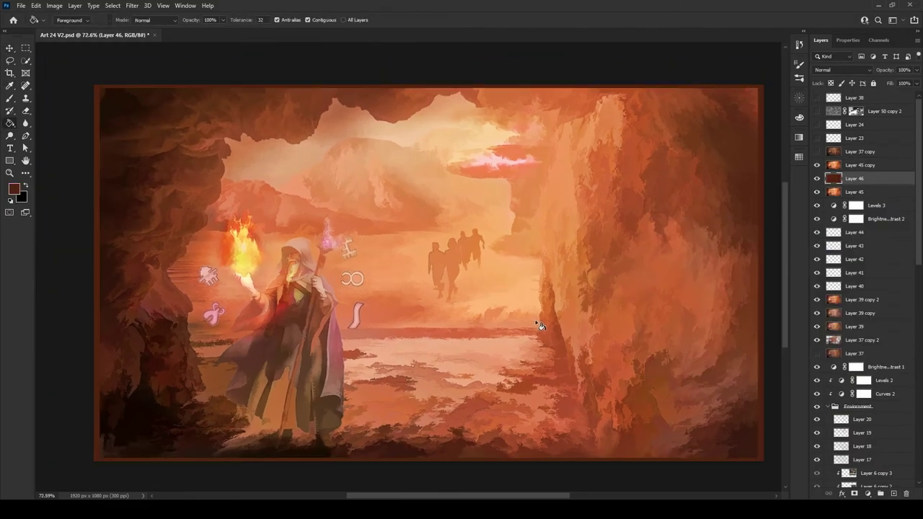
# Refill the border with dark brown via Paint Bucket and place a text box lower right
pyautogui.press('g')
pyautogui.click(13, 191)
pyautogui.press('Return')
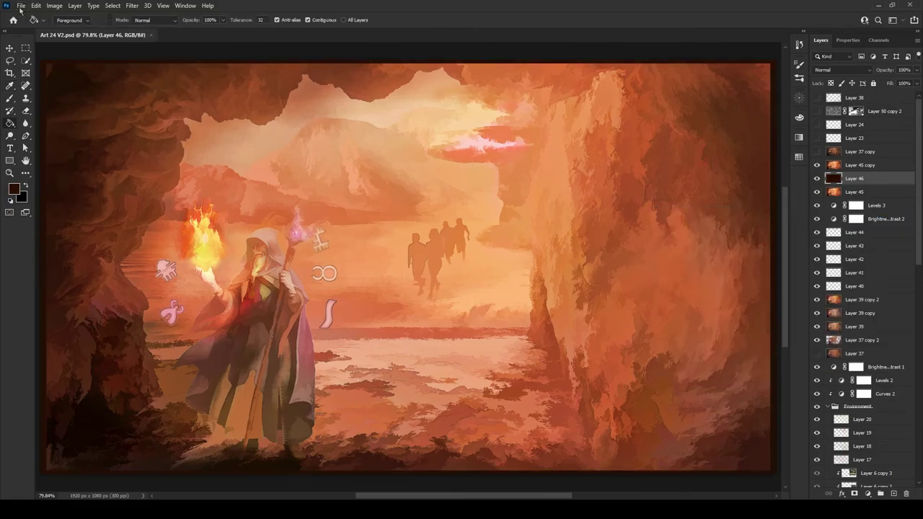
pyautogui.hotkey('alt', ']')
pyautogui.press('t')
pyautogui.click(475, 431)
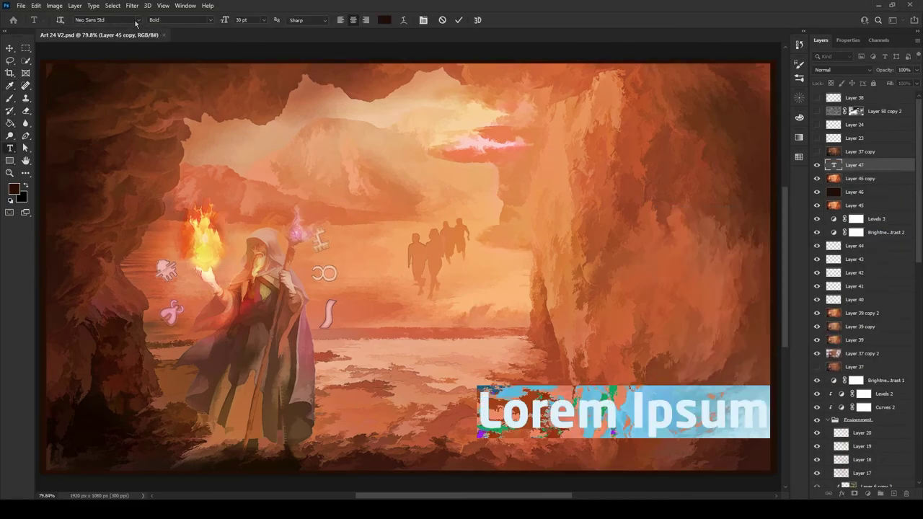
# Type 'Pixel' in white Scriptina font and begin scaling and tilting it
pyautogui.press('Down')
pyautogui.press('Down')
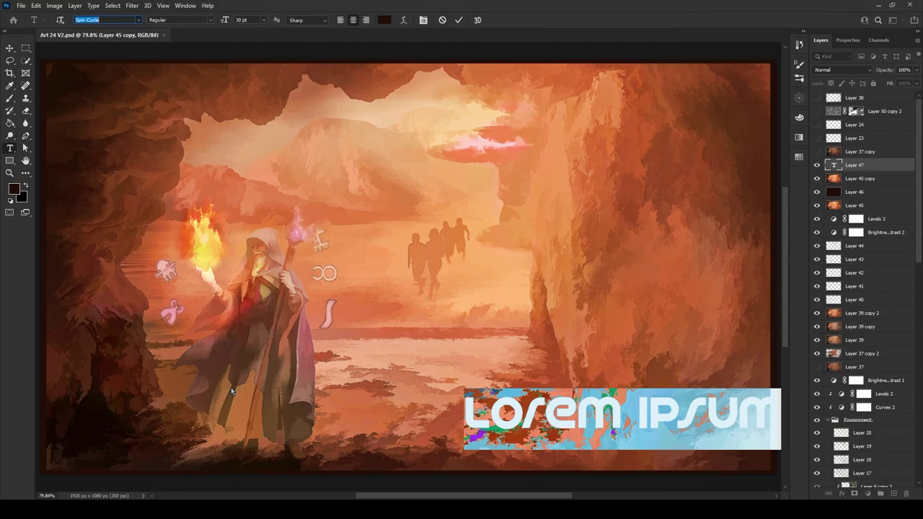
pyautogui.write('Scriptina')
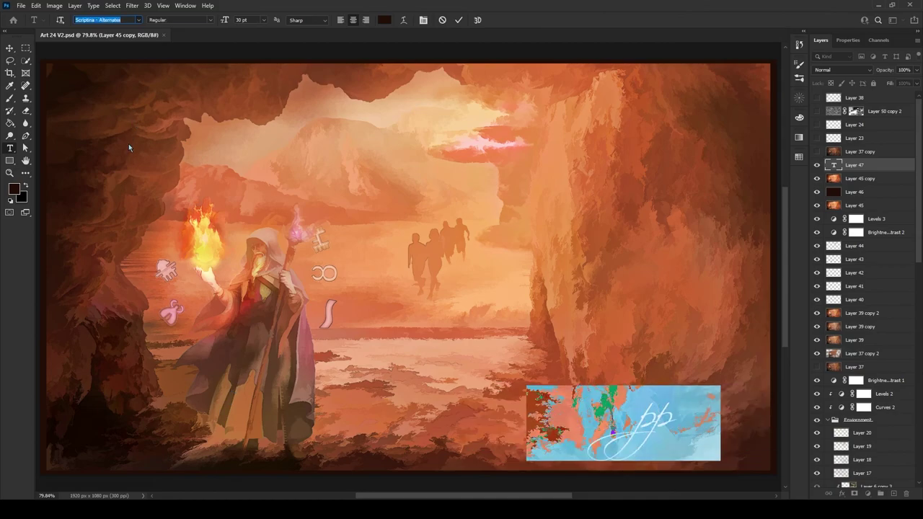
pyautogui.click(527, 412)
pyautogui.write('Pixel')
pyautogui.click(24, 186)
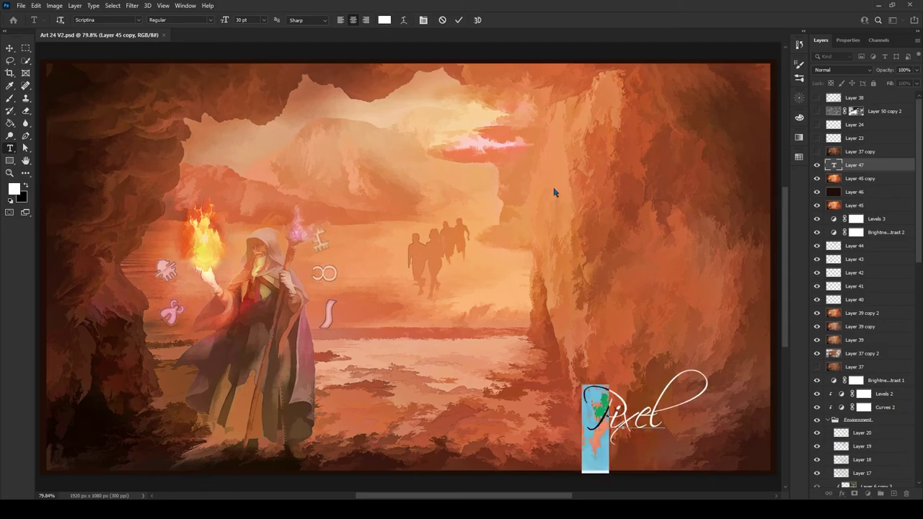
pyautogui.hotkey('ctrl', 'Return')
pyautogui.hotkey('ctrl', 't')
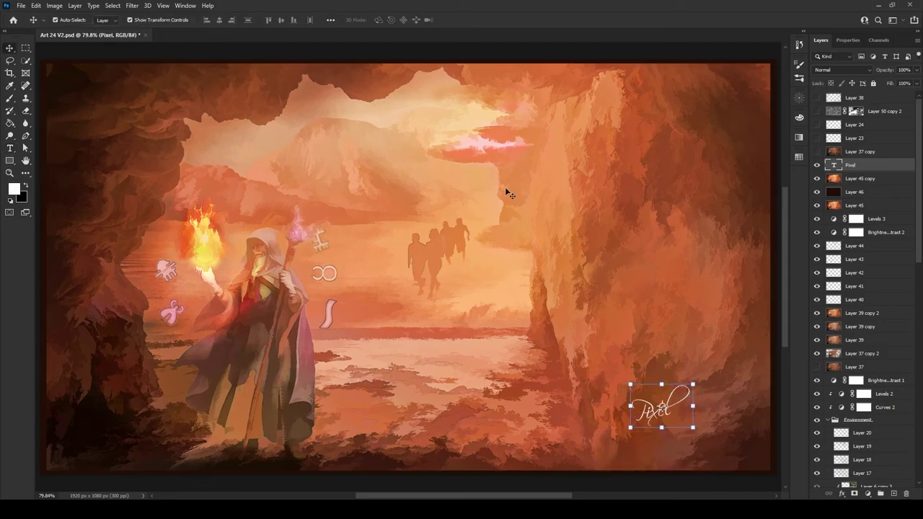
# Add 'freak' below Pixel, shrink and tilt it to match, and position it
pyautogui.press('t')
pyautogui.click(490, 440)
pyautogui.write('freak')
pyautogui.hotkey('ctrl', 'Return')
pyautogui.hotkey('ctrl', 't')
pyautogui.moveTo(519, 386); pyautogui.dragTo(599, 442)
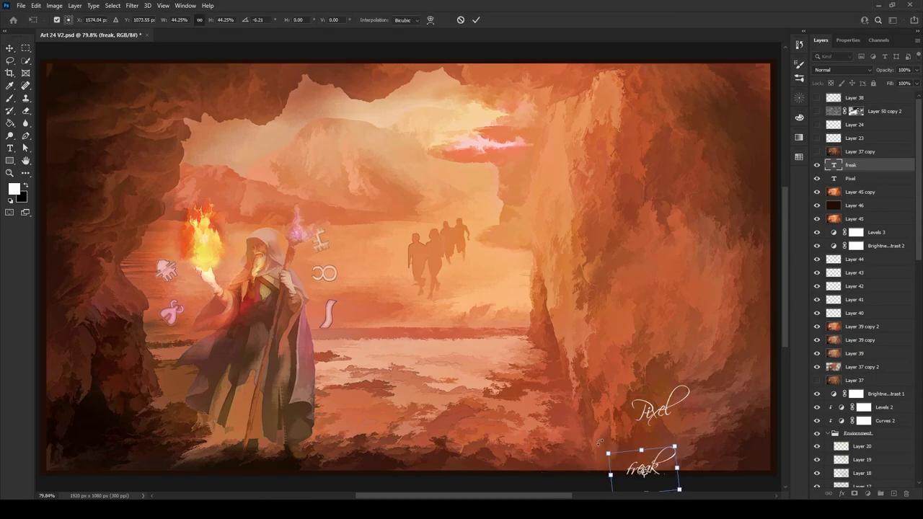
pyautogui.scroll(5, 599, 442)
pyautogui.moveTo(655, 387); pyautogui.dragTo(639, 394)
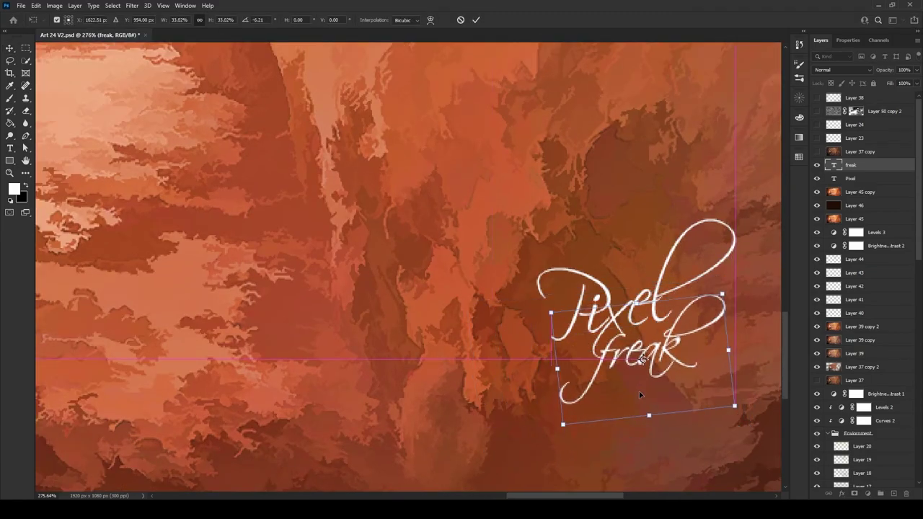
pyautogui.hotkey('ctrl', '0')
pyautogui.press('Return')
pyautogui.press('b')
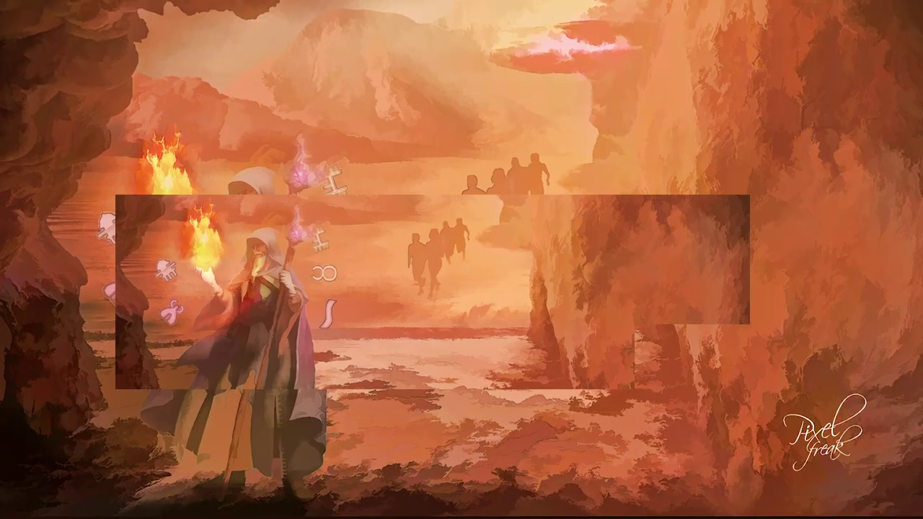